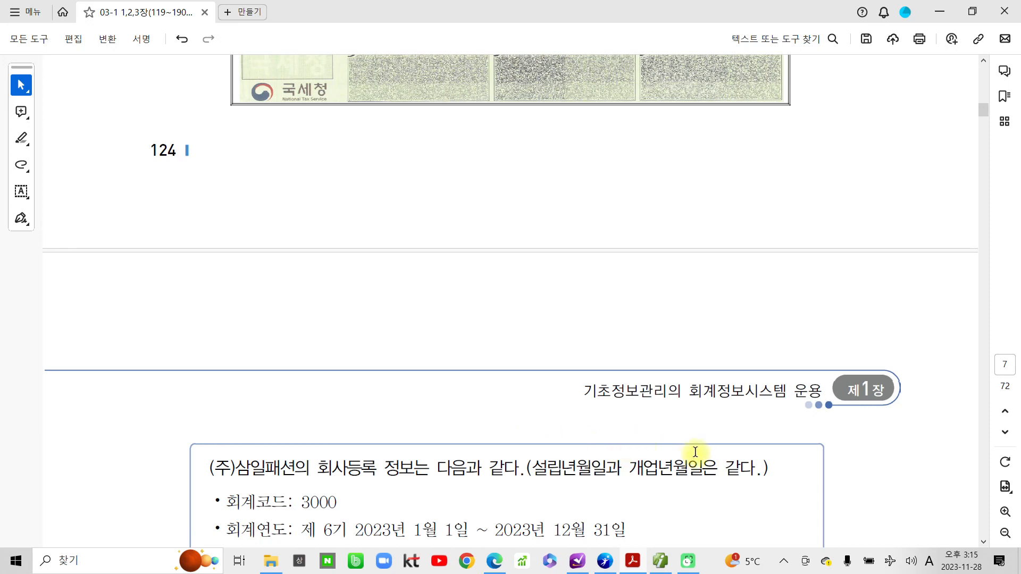
Scroll the textbook to the (주)삼일패션 company registration task, then switch to Smart A.
{"action": "scroll", "coordinate": [508, 406], "scroll_direction": "down", "scroll_amount": 2}
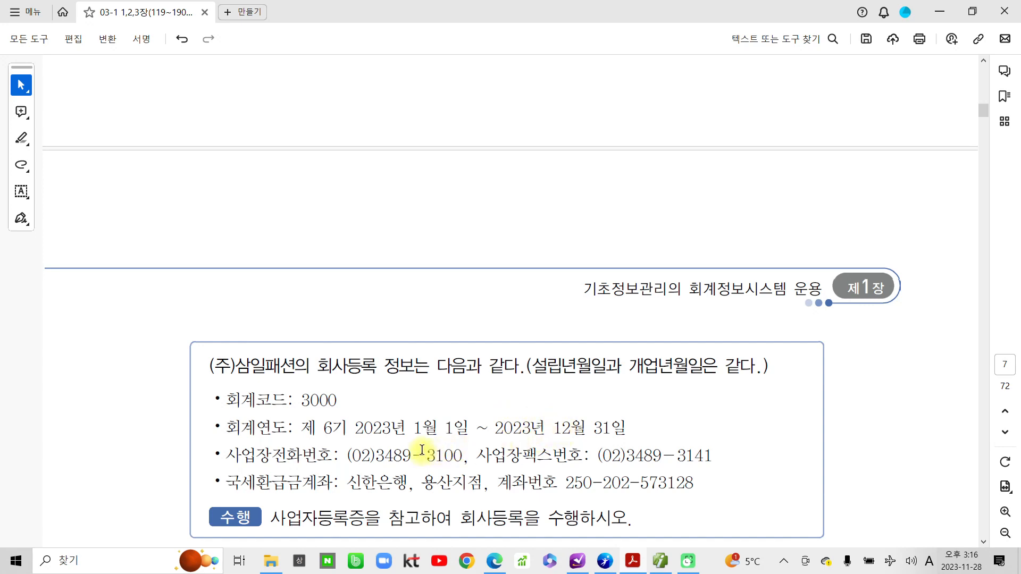
{"action": "scroll", "coordinate": [422, 452], "scroll_direction": "down", "scroll_amount": 3}
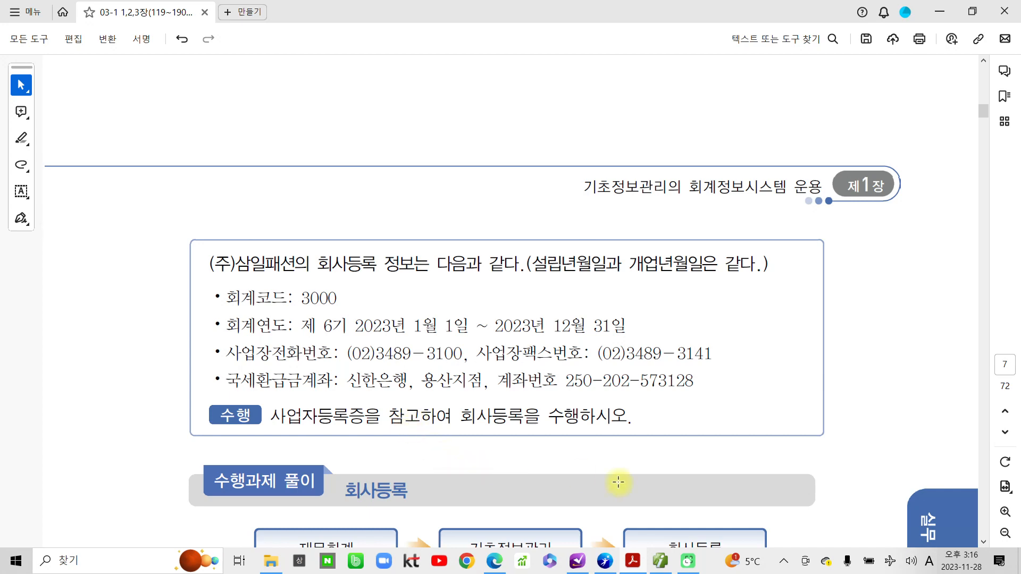
{"action": "left_click", "coordinate": [660, 561]}
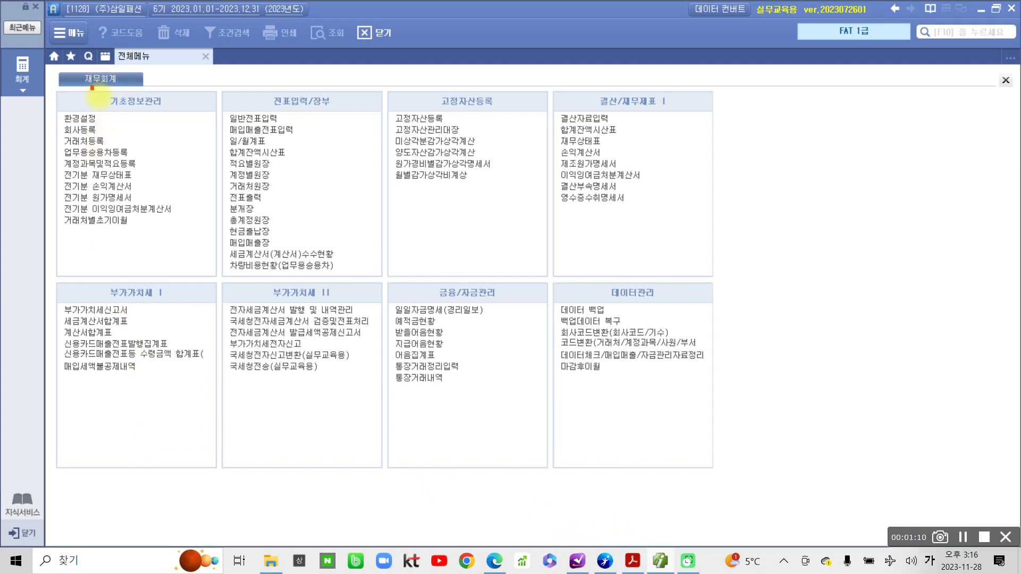
{"action": "left_click_drag", "start_coordinate": [92, 86], "coordinate": [168, 120]}
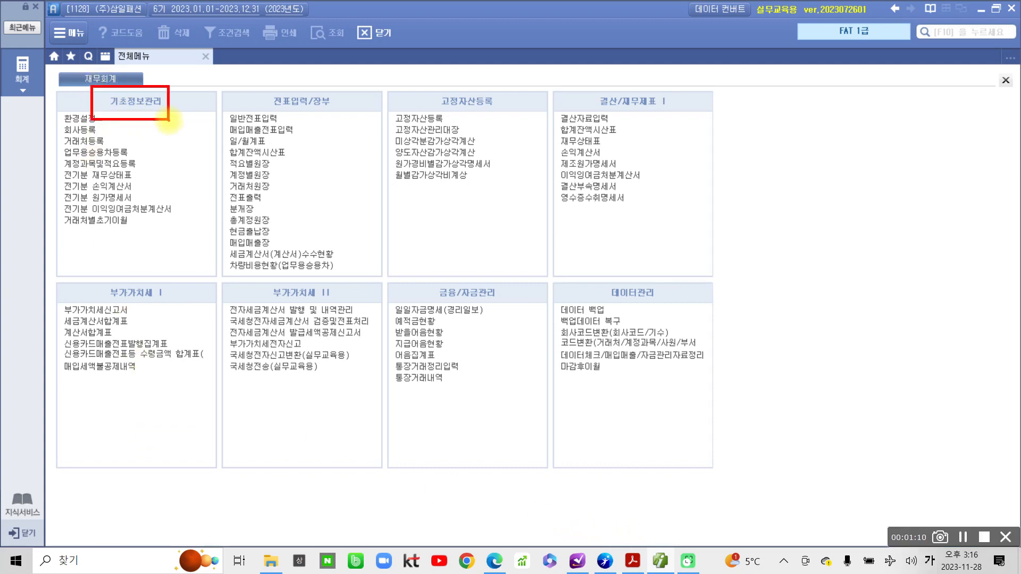
{"action": "left_click_drag", "start_coordinate": [48, 122], "coordinate": [33, 189]}
{"action": "left_click_drag", "start_coordinate": [39, 209], "coordinate": [49, 254]}
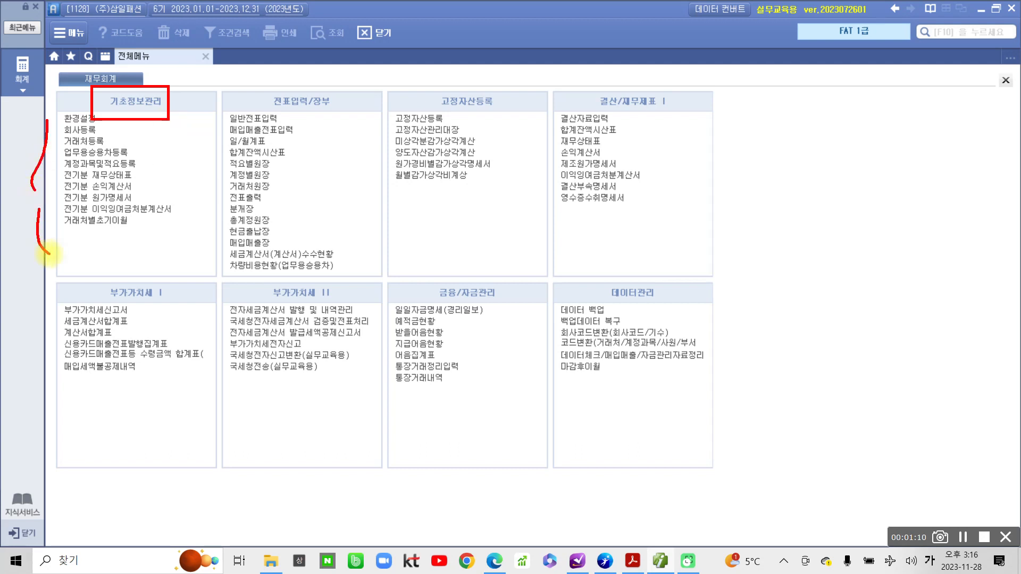
{"action": "left_click_drag", "start_coordinate": [122, 244], "coordinate": [126, 278]}
{"action": "mouse_move", "coordinate": [165, 241]}
{"action": "left_mouse_down"}
{"action": "mouse_move", "coordinate": [154, 271]}
{"action": "mouse_move", "coordinate": [183, 249]}
{"action": "mouse_move", "coordinate": [161, 234]}
{"action": "left_mouse_up"}
{"action": "mouse_move", "coordinate": [704, 208]}
{"action": "left_mouse_down"}
{"action": "mouse_move", "coordinate": [727, 139]}
{"action": "mouse_move", "coordinate": [733, 241]}
{"action": "left_mouse_up"}
{"action": "mouse_move", "coordinate": [793, 171]}
{"action": "left_mouse_down"}
{"action": "mouse_move", "coordinate": [820, 181]}
{"action": "mouse_move", "coordinate": [804, 165]}
{"action": "left_mouse_up"}
{"action": "mouse_move", "coordinate": [850, 152]}
{"action": "left_mouse_down"}
{"action": "mouse_move", "coordinate": [853, 195]}
{"action": "mouse_move", "coordinate": [928, 179]}
{"action": "mouse_move", "coordinate": [912, 204]}
{"action": "left_mouse_up"}
{"action": "left_click_drag", "start_coordinate": [878, 218], "coordinate": [895, 242]}
{"action": "mouse_move", "coordinate": [894, 226]}
{"action": "left_mouse_down"}
{"action": "mouse_move", "coordinate": [917, 219]}
{"action": "mouse_move", "coordinate": [928, 246]}
{"action": "left_mouse_up"}
{"action": "left_click_drag", "start_coordinate": [699, 295], "coordinate": [724, 362]}
{"action": "mouse_move", "coordinate": [795, 322]}
{"action": "left_mouse_down"}
{"action": "mouse_move", "coordinate": [782, 351]}
{"action": "mouse_move", "coordinate": [798, 324]}
{"action": "left_mouse_up"}
{"action": "mouse_move", "coordinate": [868, 304]}
{"action": "left_mouse_down"}
{"action": "mouse_move", "coordinate": [889, 307]}
{"action": "mouse_move", "coordinate": [865, 338]}
{"action": "left_mouse_up"}
{"action": "mouse_move", "coordinate": [883, 330]}
{"action": "left_mouse_down"}
{"action": "mouse_move", "coordinate": [923, 318]}
{"action": "mouse_move", "coordinate": [912, 346]}
{"action": "left_mouse_up"}
{"action": "left_click_drag", "start_coordinate": [891, 362], "coordinate": [907, 378]}
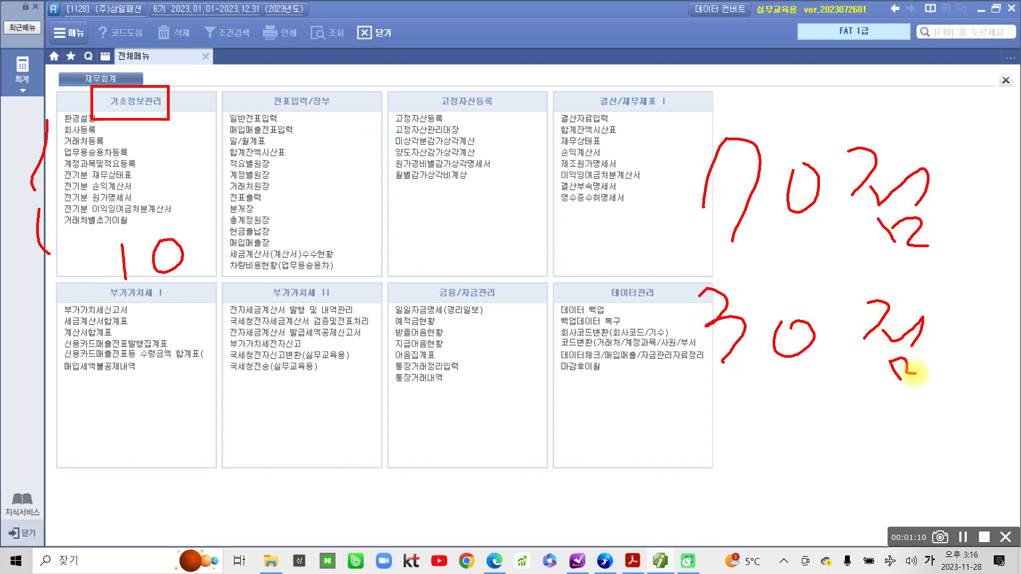
{"action": "left_click_drag", "start_coordinate": [589, 364], "coordinate": [1015, 389]}
{"action": "left_click_drag", "start_coordinate": [654, 396], "coordinate": [654, 444]}
{"action": "left_click_drag", "start_coordinate": [718, 403], "coordinate": [715, 405]}
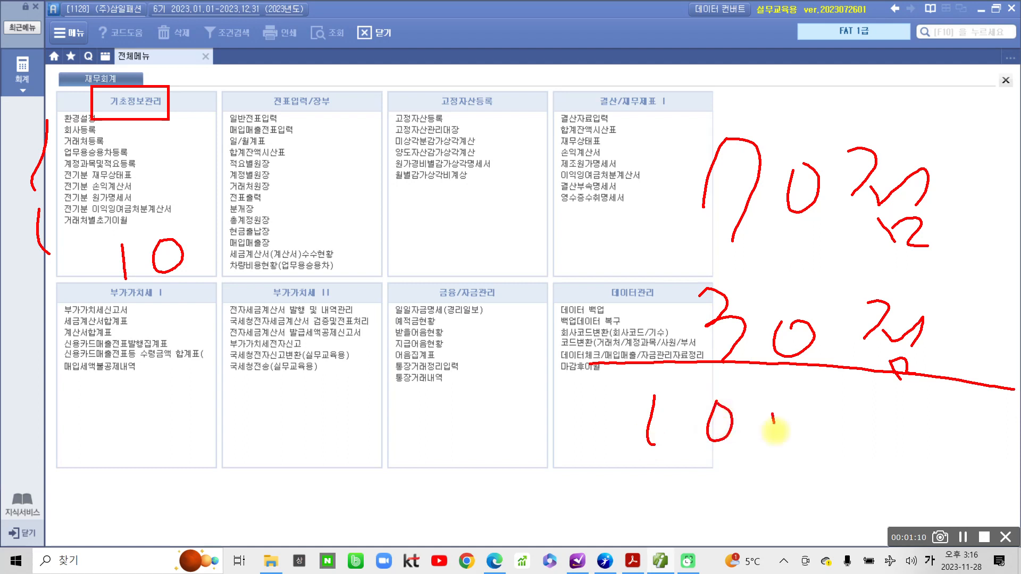
{"action": "left_click_drag", "start_coordinate": [790, 406], "coordinate": [787, 408]}
{"action": "mouse_move", "coordinate": [854, 395]}
{"action": "left_mouse_down"}
{"action": "mouse_move", "coordinate": [854, 428]}
{"action": "mouse_move", "coordinate": [907, 404]}
{"action": "left_mouse_up"}
{"action": "mouse_move", "coordinate": [868, 434]}
{"action": "left_mouse_down"}
{"action": "mouse_move", "coordinate": [878, 468]}
{"action": "mouse_move", "coordinate": [889, 427]}
{"action": "left_mouse_up"}
{"action": "left_click_drag", "start_coordinate": [889, 446], "coordinate": [925, 462]}
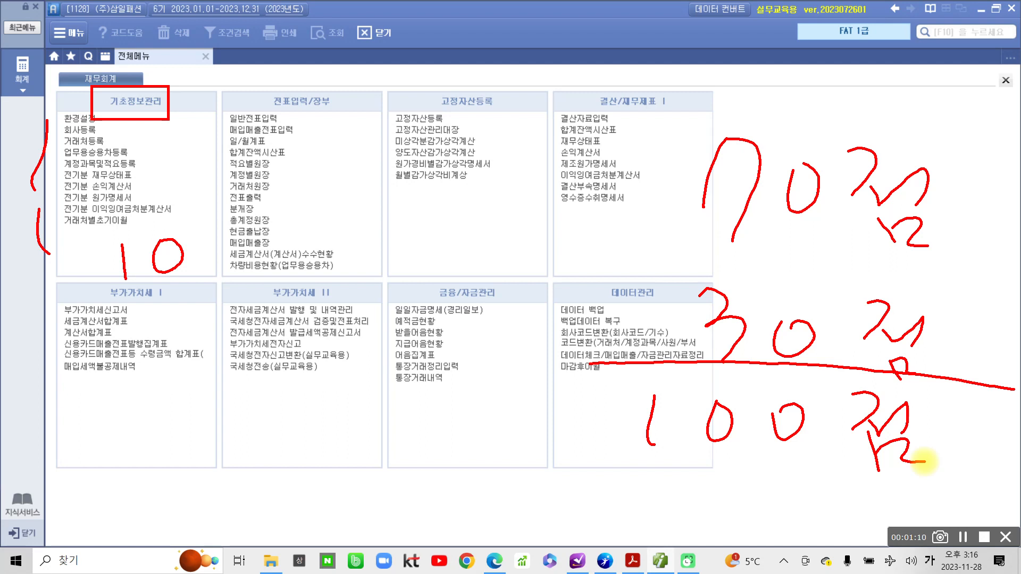
{"action": "mouse_move", "coordinate": [705, 264]}
{"action": "left_mouse_down"}
{"action": "mouse_move", "coordinate": [666, 336]}
{"action": "mouse_move", "coordinate": [686, 364]}
{"action": "left_mouse_up"}
{"action": "left_click_drag", "start_coordinate": [935, 277], "coordinate": [923, 382]}
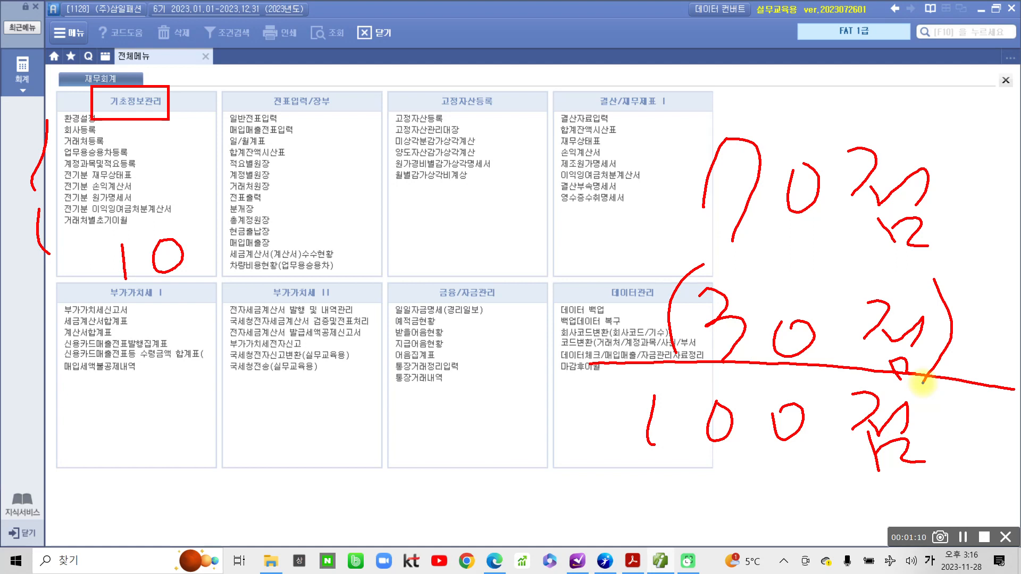
{"action": "left_click_drag", "start_coordinate": [694, 263], "coordinate": [694, 351]}
{"action": "left_click_drag", "start_coordinate": [935, 282], "coordinate": [929, 378]}
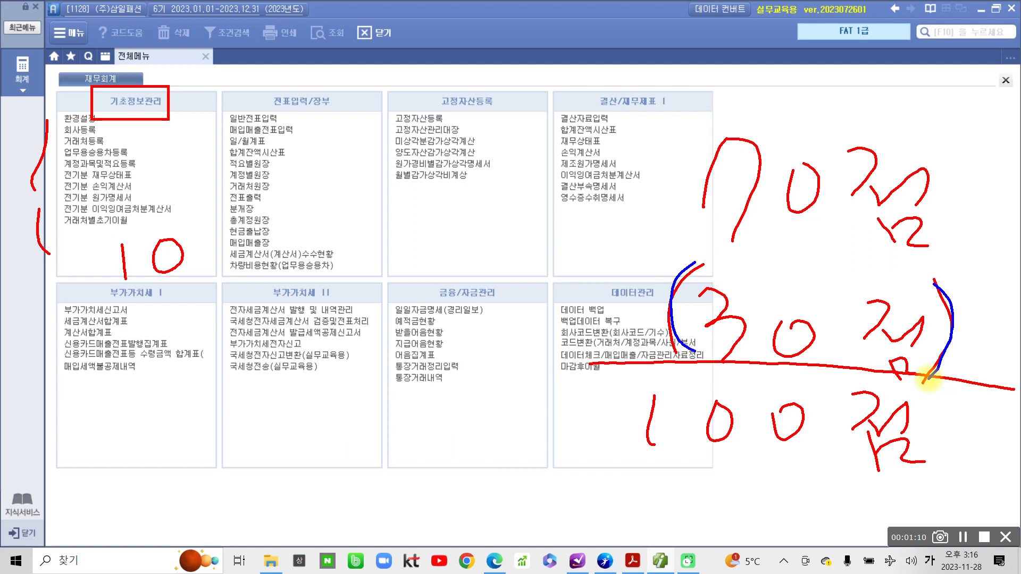
{"action": "left_click_drag", "start_coordinate": [700, 114], "coordinate": [705, 237]}
{"action": "left_click_drag", "start_coordinate": [957, 157], "coordinate": [949, 257]}
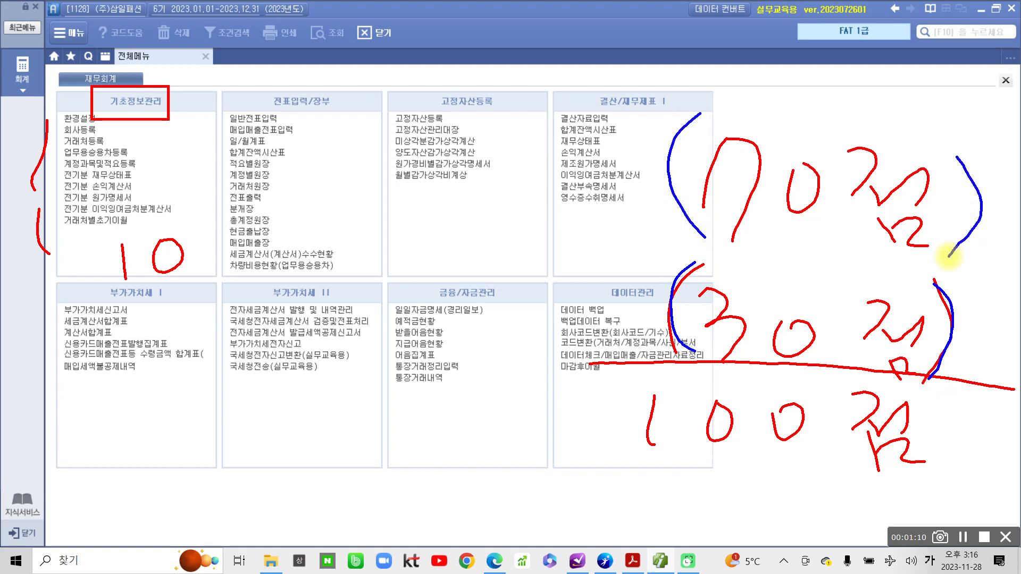
{"action": "mouse_move", "coordinate": [157, 211]}
{"action": "left_mouse_down"}
{"action": "mouse_move", "coordinate": [192, 286]}
{"action": "mouse_move", "coordinate": [192, 276]}
{"action": "left_mouse_up"}
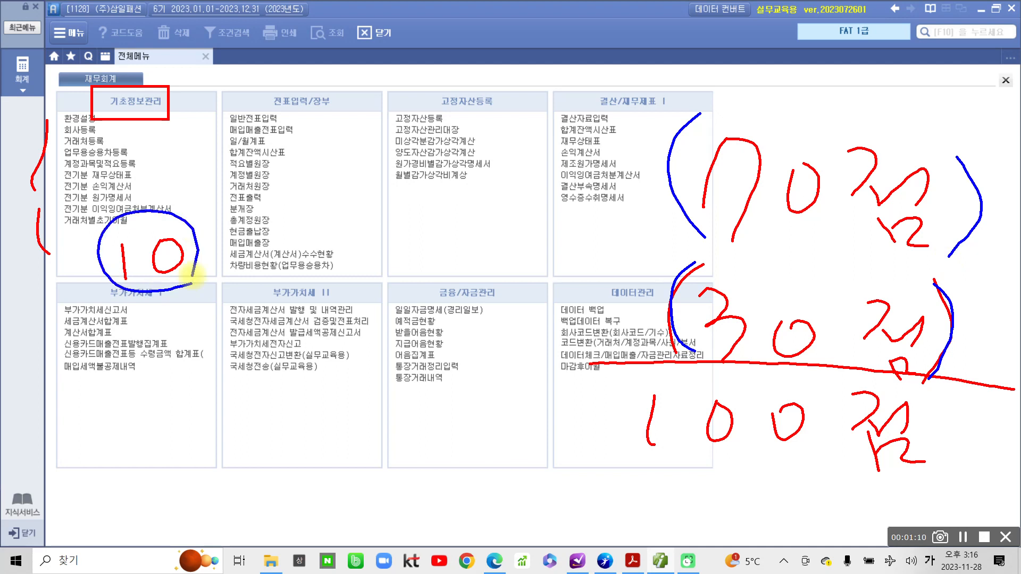
{"action": "mouse_move", "coordinate": [77, 235]}
{"action": "left_mouse_down"}
{"action": "mouse_move", "coordinate": [57, 272]}
{"action": "mouse_move", "coordinate": [76, 259]}
{"action": "left_mouse_up"}
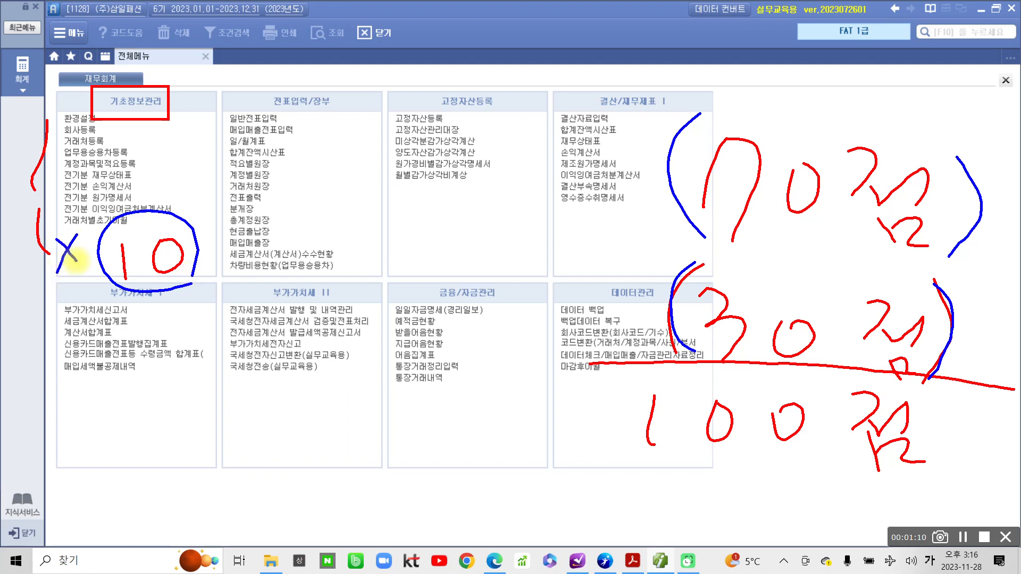
{"action": "key", "text": "Escape"}
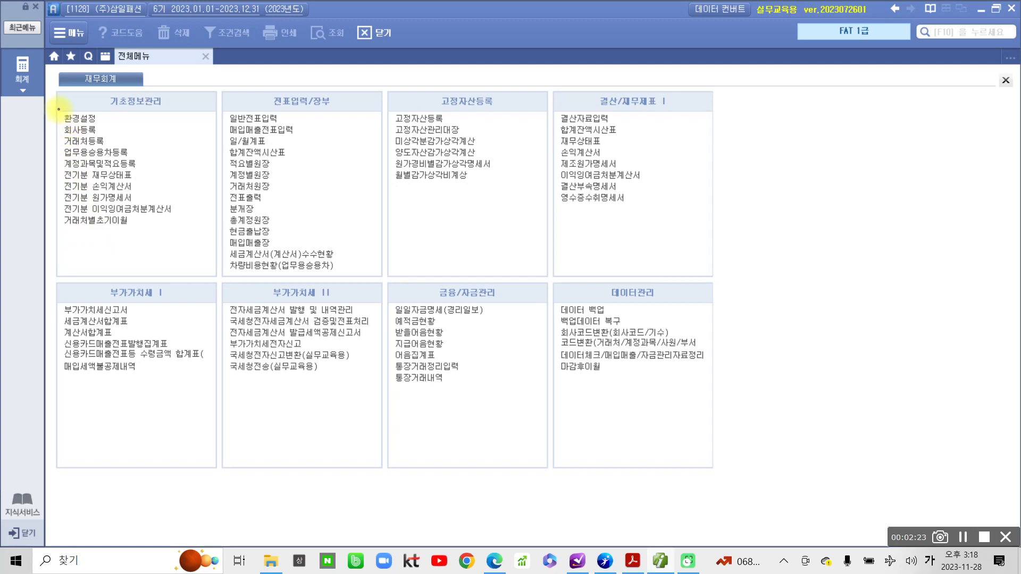
{"action": "left_click_drag", "start_coordinate": [59, 94], "coordinate": [214, 272]}
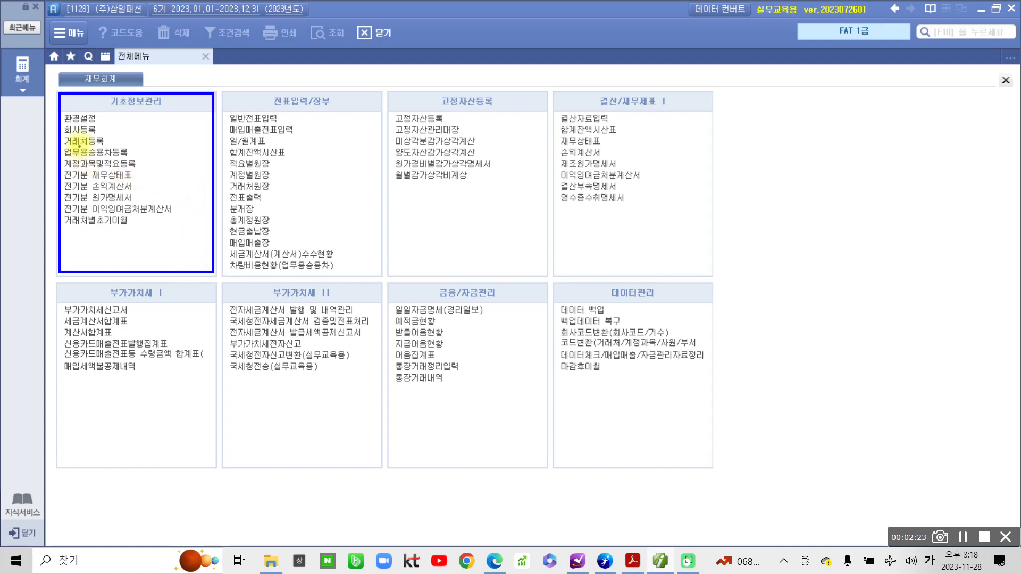
{"action": "left_click_drag", "start_coordinate": [103, 128], "coordinate": [119, 129]}
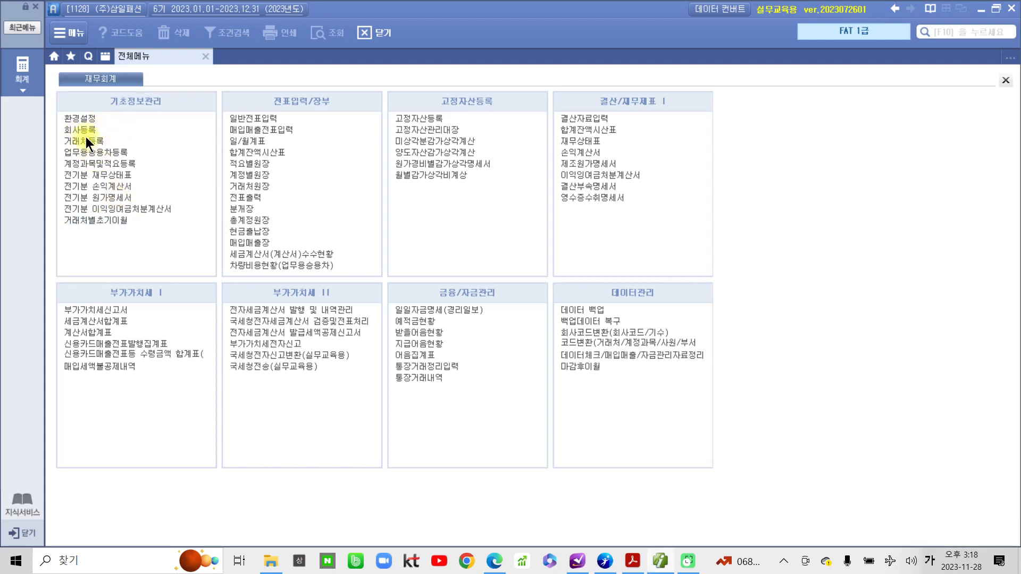
Open 회사등록 for (주)삼일패션, view its 추가사항 and 기본사항 tabs, then return to 전체메뉴.
{"action": "left_click", "coordinate": [85, 131]}
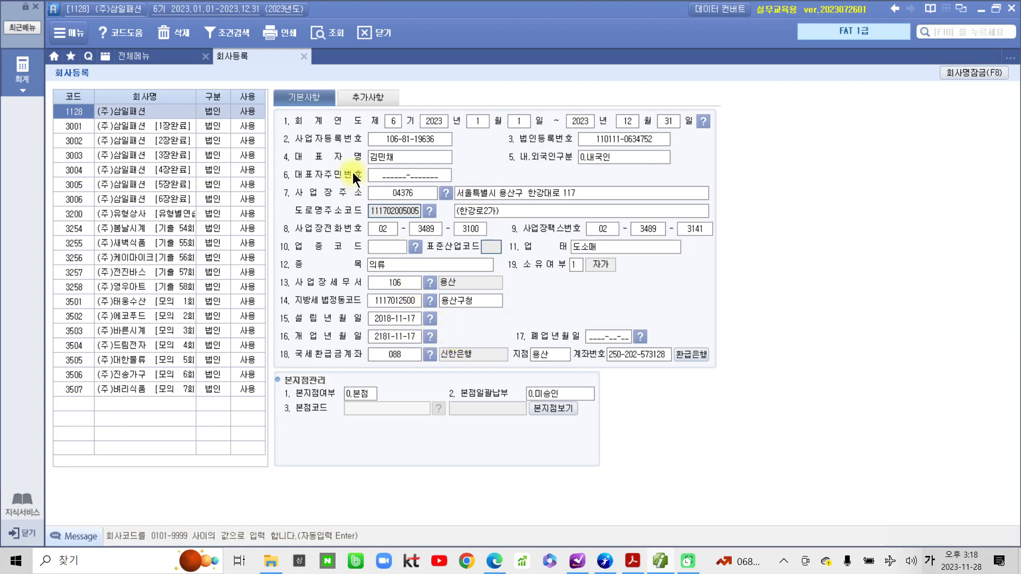
{"action": "left_click", "coordinate": [374, 95]}
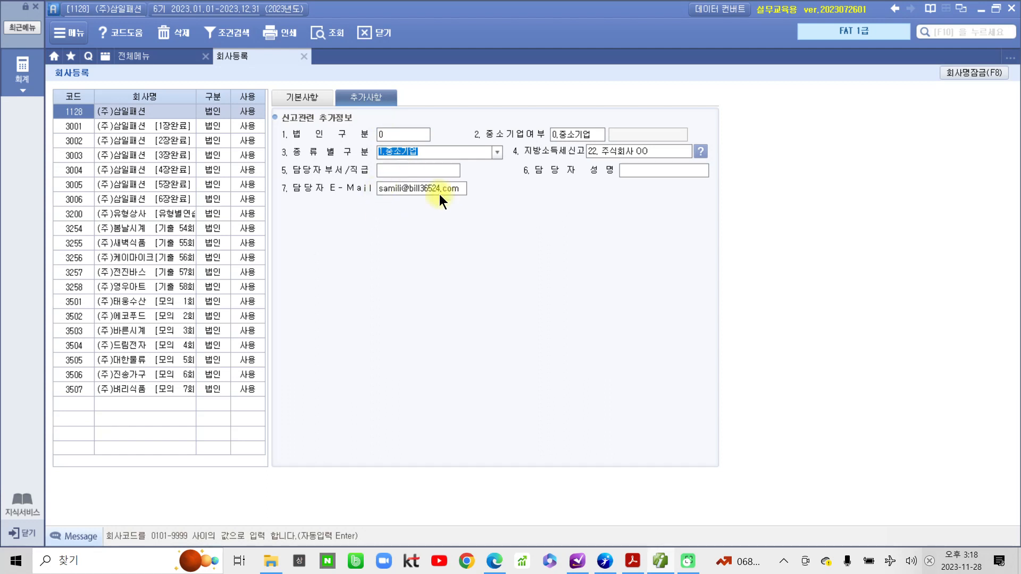
{"action": "left_click", "coordinate": [307, 99]}
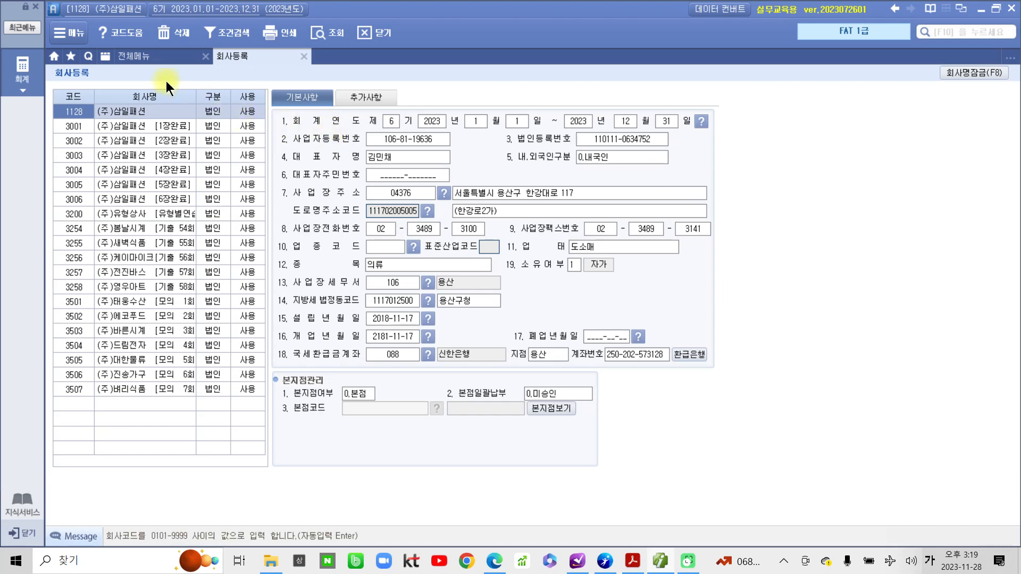
{"action": "left_click", "coordinate": [154, 57]}
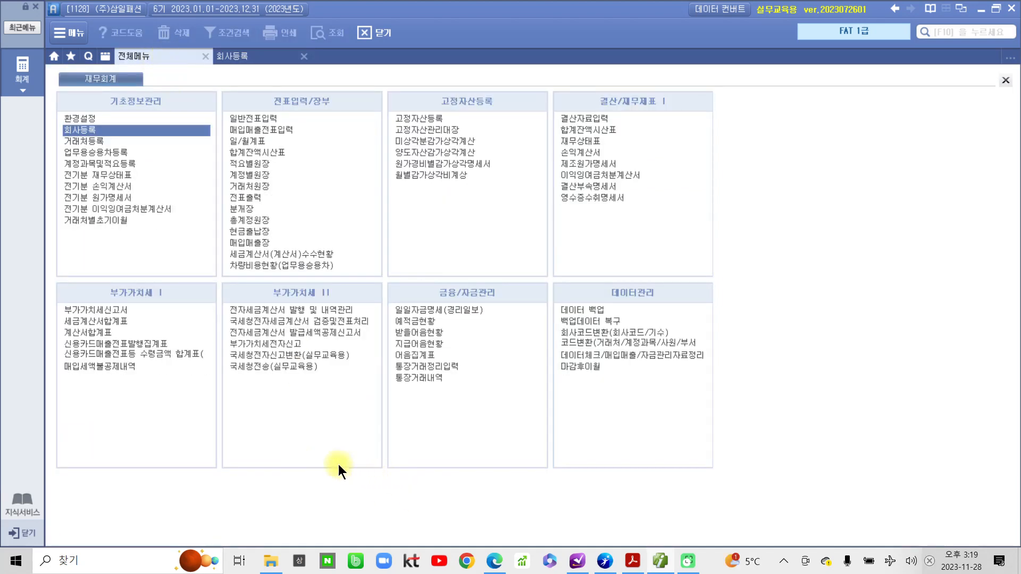
Scroll the textbook to section 03 환경설정 and highlight its 전체 and 회계 headings in yellow.
{"action": "left_click", "coordinate": [632, 561]}
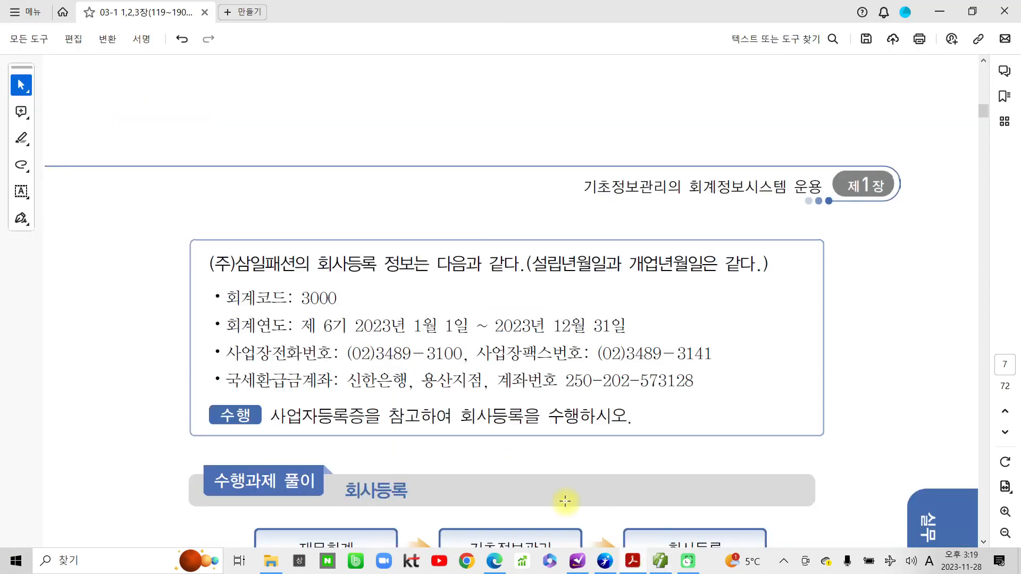
{"action": "scroll", "coordinate": [358, 472], "scroll_direction": "down", "scroll_amount": 5}
{"action": "scroll", "coordinate": [371, 477], "scroll_direction": "down", "scroll_amount": 12}
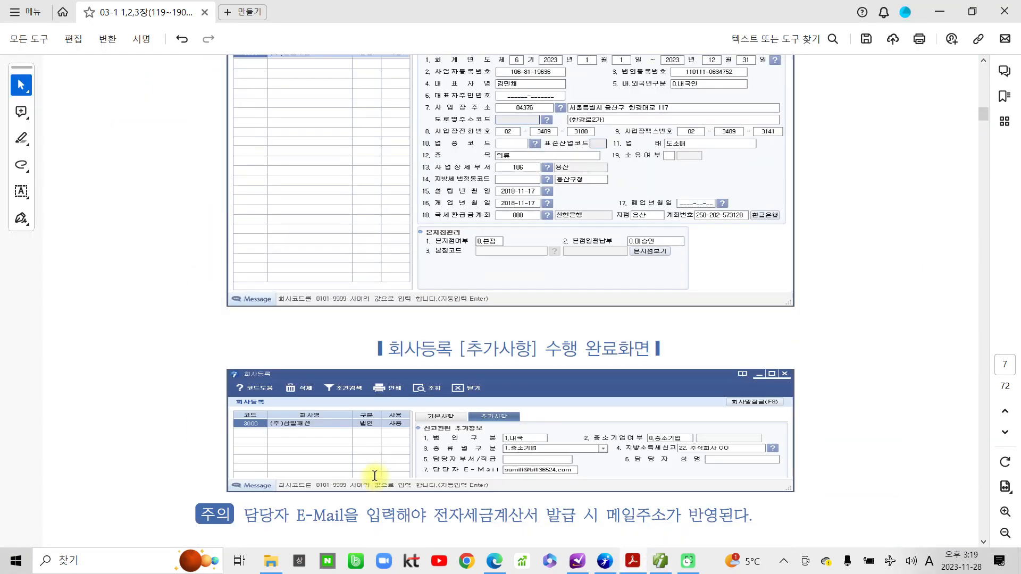
{"action": "scroll", "coordinate": [375, 475], "scroll_direction": "down", "scroll_amount": 7}
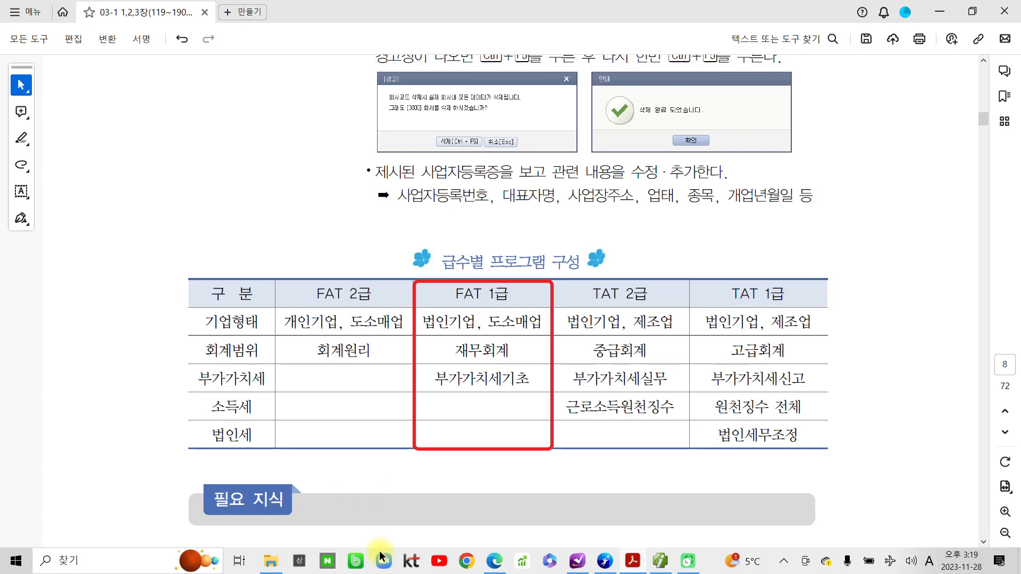
{"action": "scroll", "coordinate": [325, 456], "scroll_direction": "down", "scroll_amount": 3}
{"action": "scroll", "coordinate": [324, 455], "scroll_direction": "down", "scroll_amount": 6}
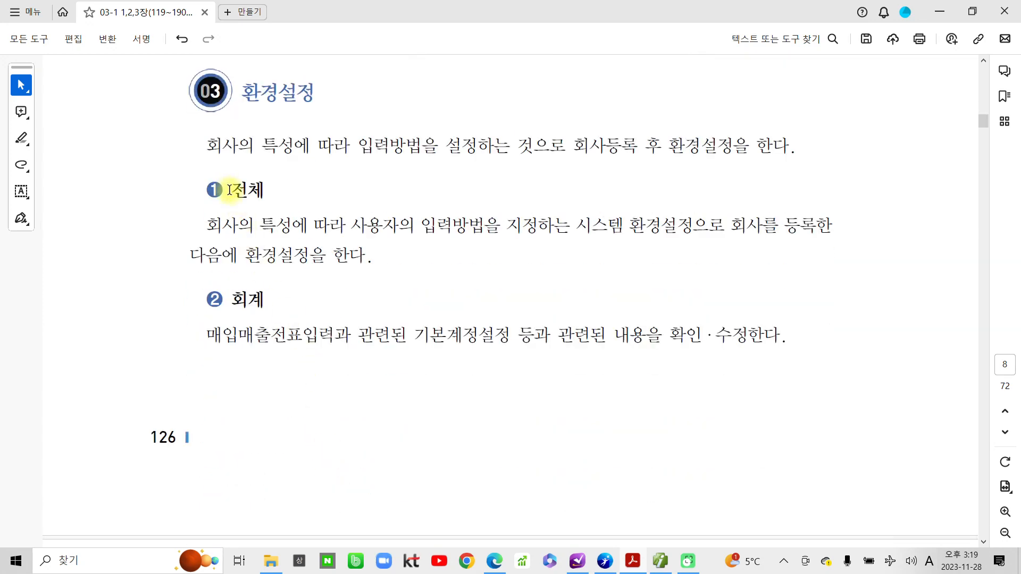
{"action": "left_click_drag", "start_coordinate": [230, 190], "coordinate": [265, 191]}
{"action": "left_click", "coordinate": [277, 166]}
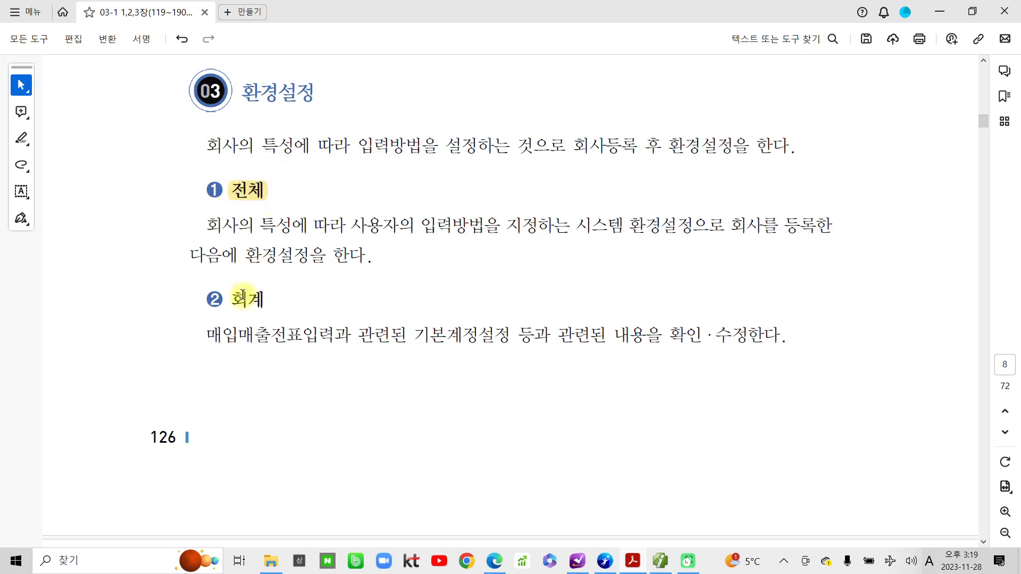
{"action": "left_click_drag", "start_coordinate": [232, 299], "coordinate": [263, 297]}
{"action": "left_click", "coordinate": [280, 276]}
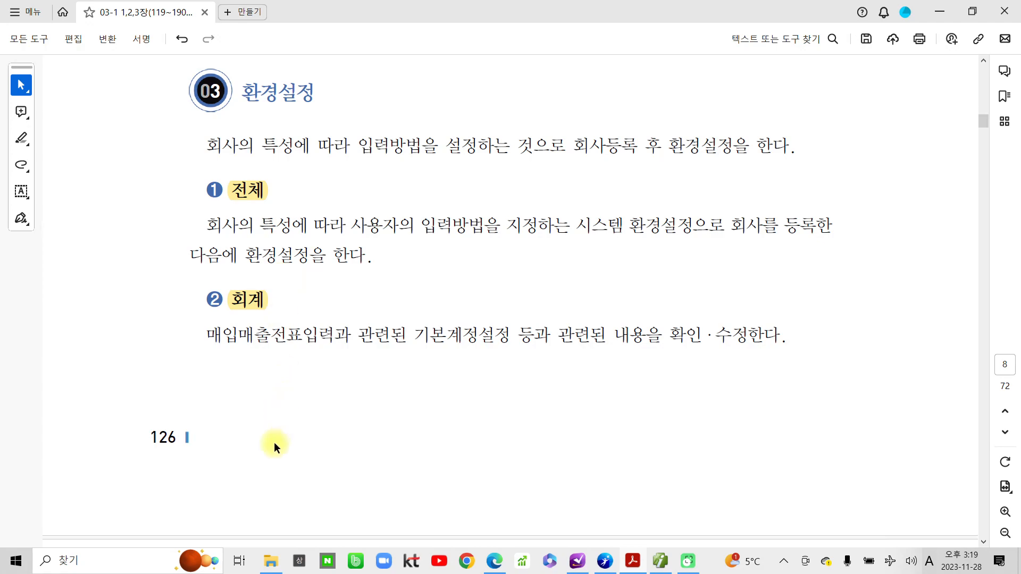
{"action": "scroll", "coordinate": [275, 442], "scroll_direction": "down", "scroll_amount": 12}
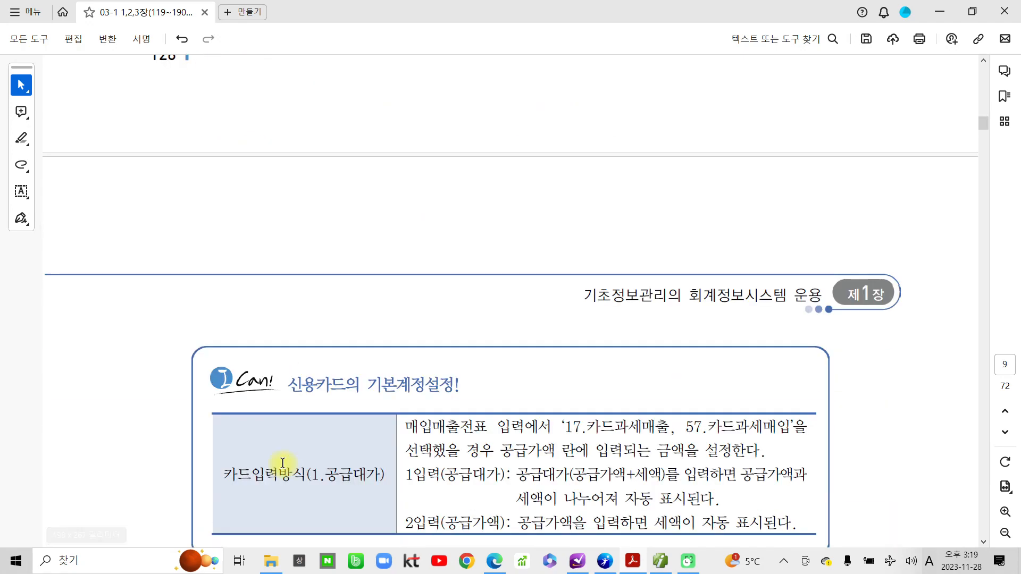
Highlight the 환경설정 heading, then circle 의류 도소매업 and 회계 on the 수행 1 line.
{"action": "scroll", "coordinate": [280, 460], "scroll_direction": "down", "scroll_amount": 4}
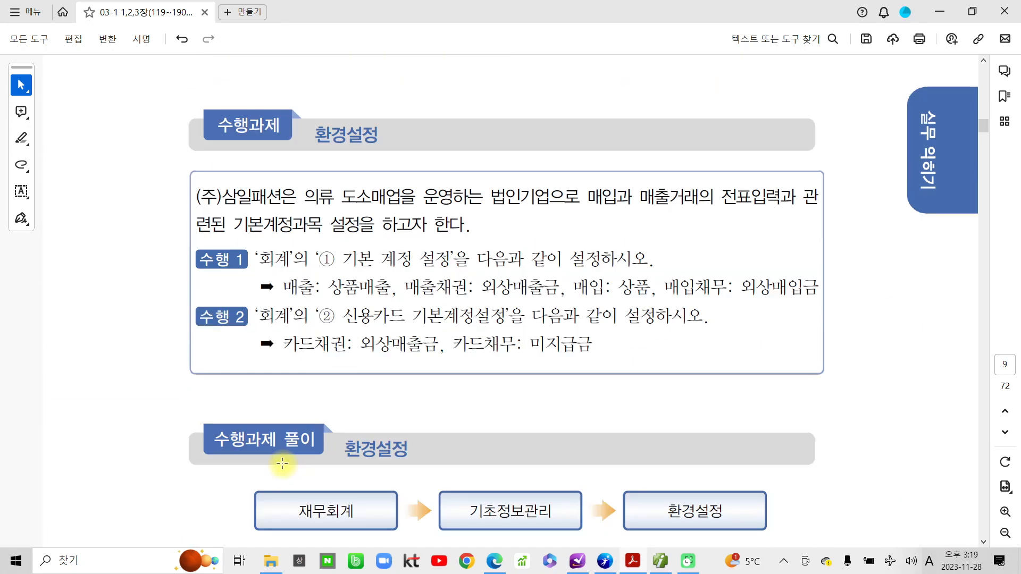
{"action": "left_click_drag", "start_coordinate": [312, 133], "coordinate": [374, 129]}
{"action": "left_click", "coordinate": [394, 113]}
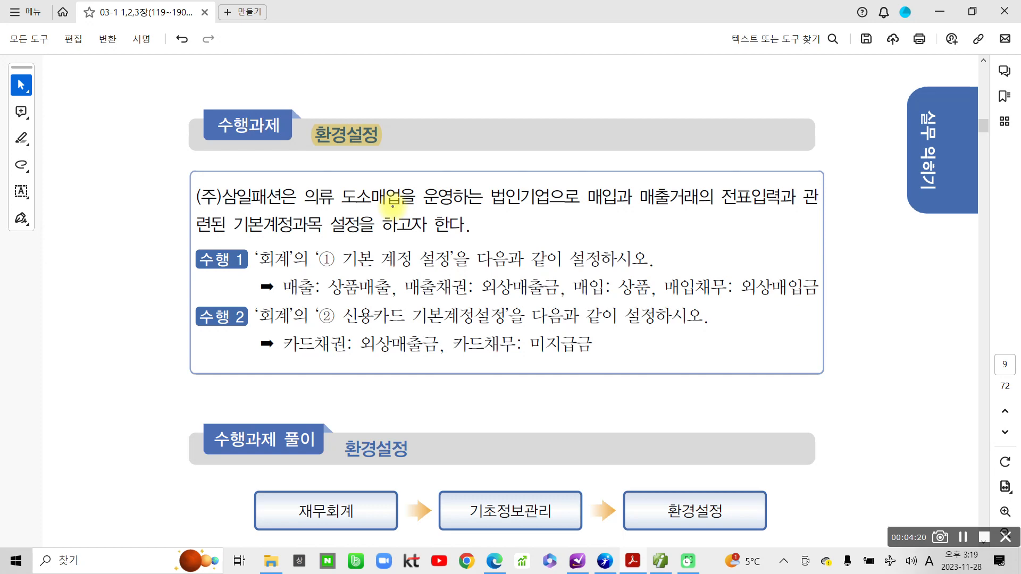
{"action": "mouse_move", "coordinate": [392, 206]}
{"action": "left_mouse_down"}
{"action": "mouse_move", "coordinate": [287, 201]}
{"action": "mouse_move", "coordinate": [404, 211]}
{"action": "left_mouse_up"}
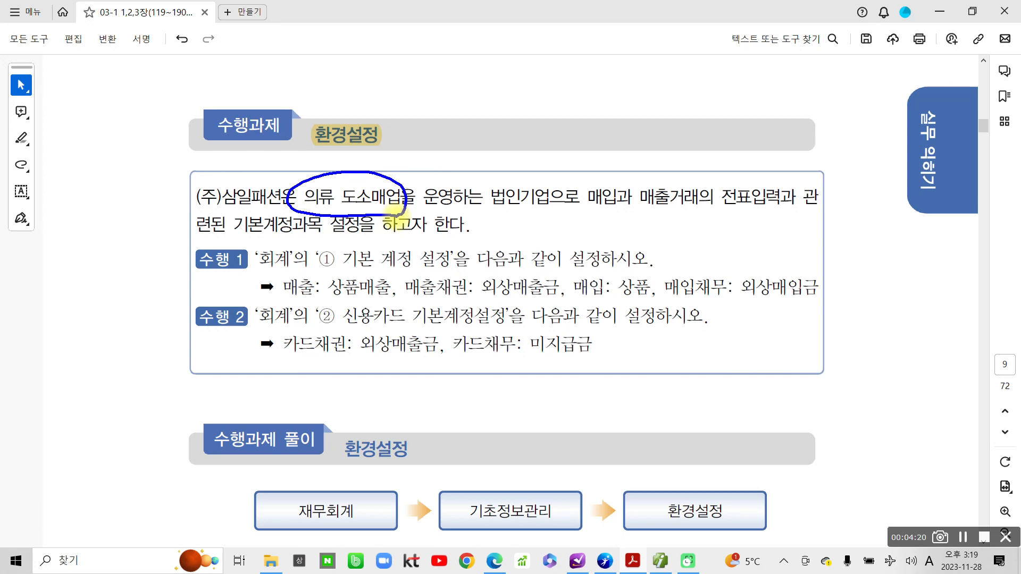
{"action": "mouse_move", "coordinate": [264, 274]}
{"action": "left_mouse_down"}
{"action": "mouse_move", "coordinate": [296, 242]}
{"action": "mouse_move", "coordinate": [282, 271]}
{"action": "left_mouse_up"}
Underline 기본 계정 설정, 상품매출, 외상매출금, 상품 and 외상매입금 in blue ink.
{"action": "left_click_drag", "start_coordinate": [347, 271], "coordinate": [442, 273]}
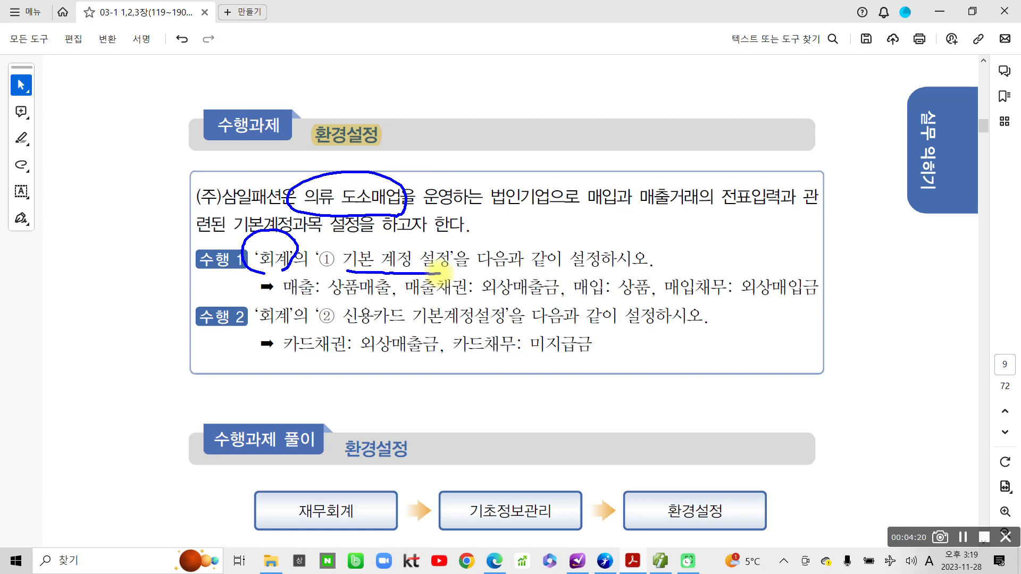
{"action": "left_click_drag", "start_coordinate": [402, 171], "coordinate": [418, 171]}
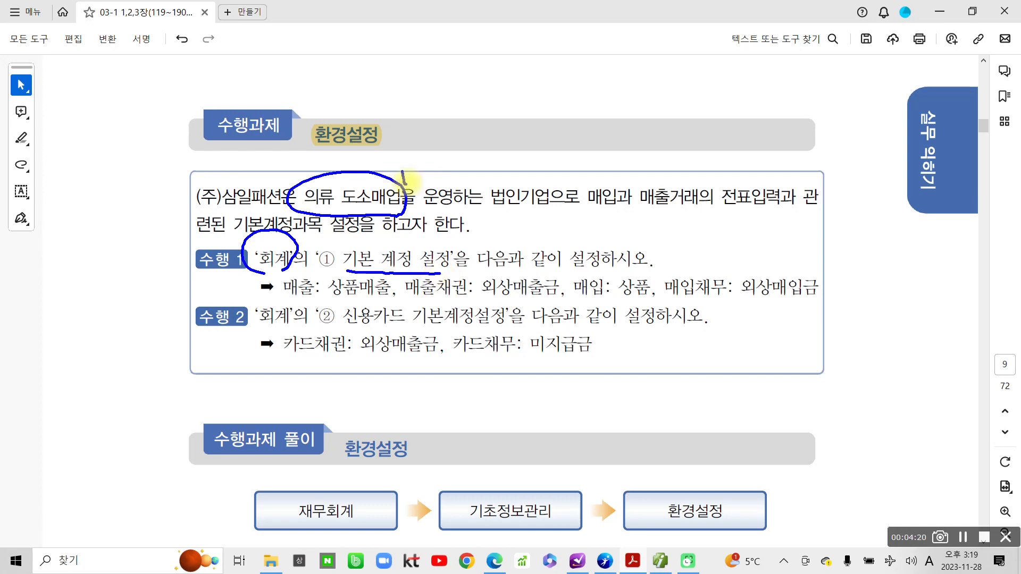
{"action": "left_click_drag", "start_coordinate": [330, 298], "coordinate": [379, 301]}
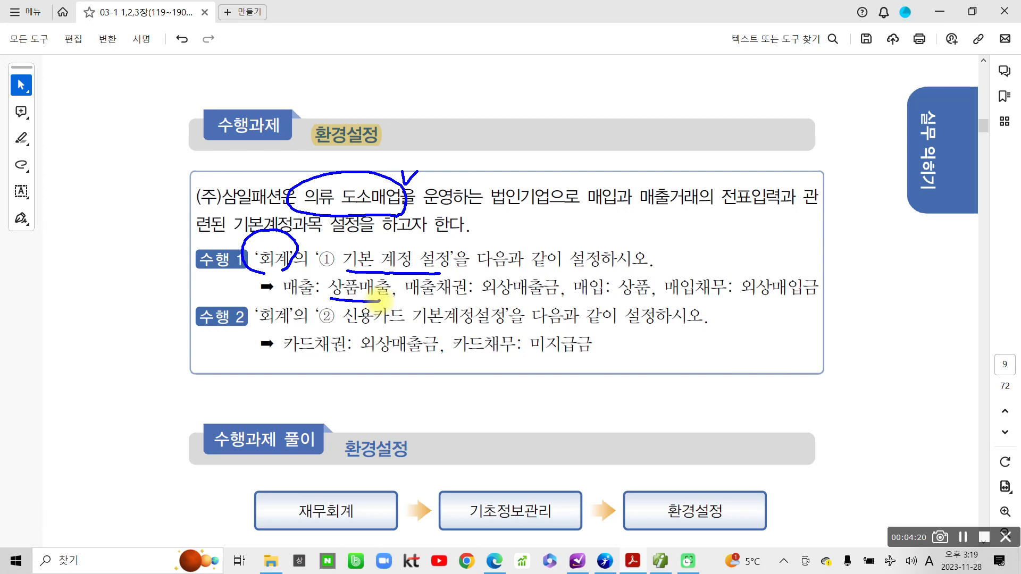
{"action": "left_click_drag", "start_coordinate": [490, 292], "coordinate": [558, 299]}
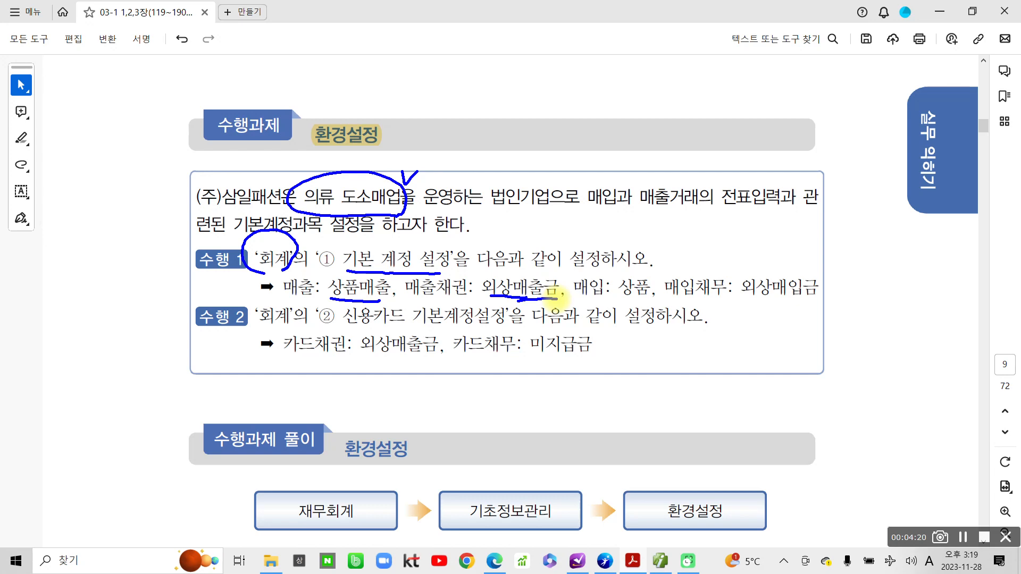
{"action": "left_click_drag", "start_coordinate": [618, 299], "coordinate": [651, 301]}
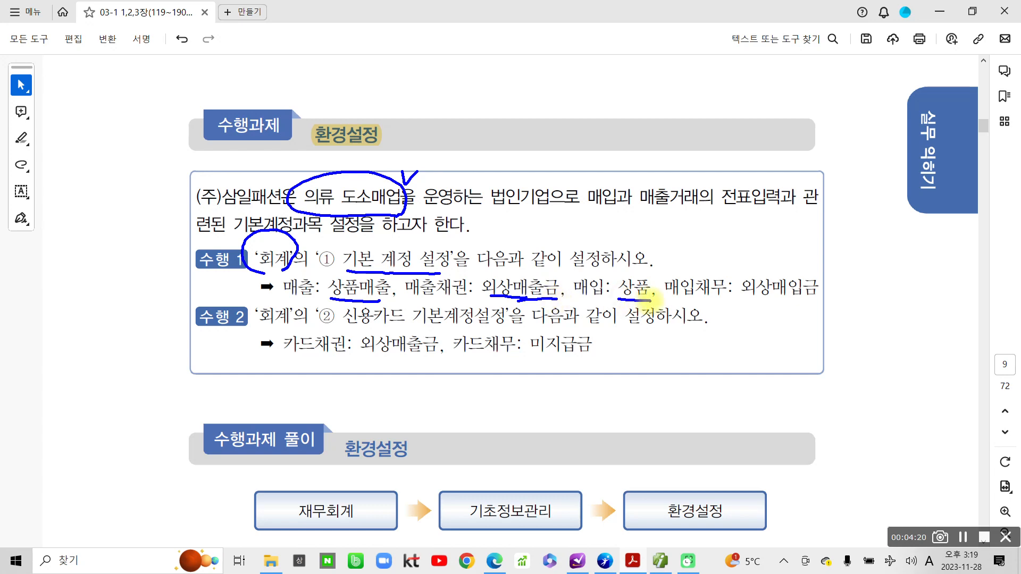
{"action": "left_click_drag", "start_coordinate": [746, 301], "coordinate": [813, 303]}
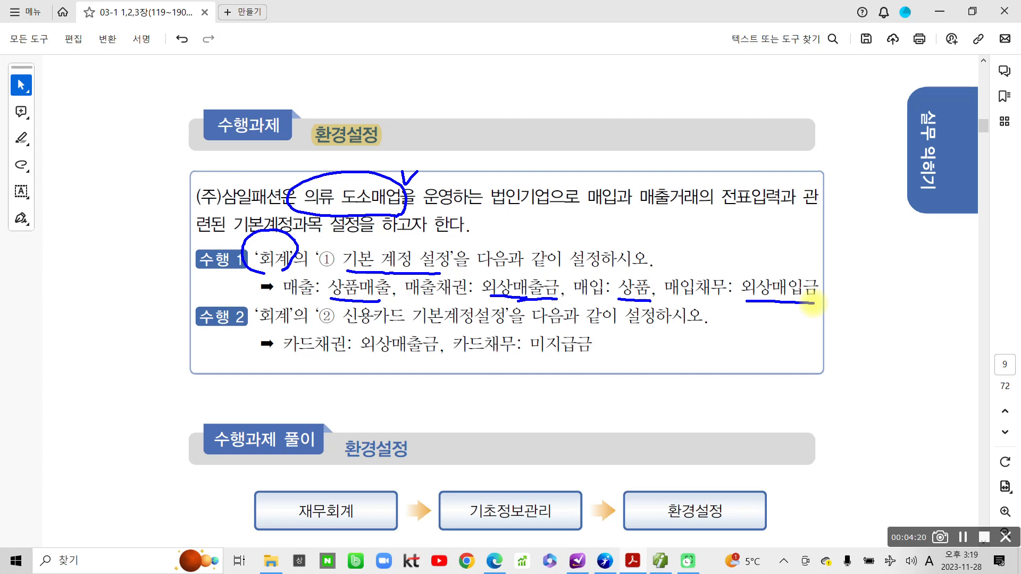
Circle 회계 and underline 신용카드 기본계정설정, 외상매출금 and 미지급금.
{"action": "mouse_move", "coordinate": [287, 300]}
{"action": "left_mouse_down"}
{"action": "mouse_move", "coordinate": [250, 316]}
{"action": "mouse_move", "coordinate": [287, 325]}
{"action": "mouse_move", "coordinate": [511, 321]}
{"action": "left_mouse_up"}
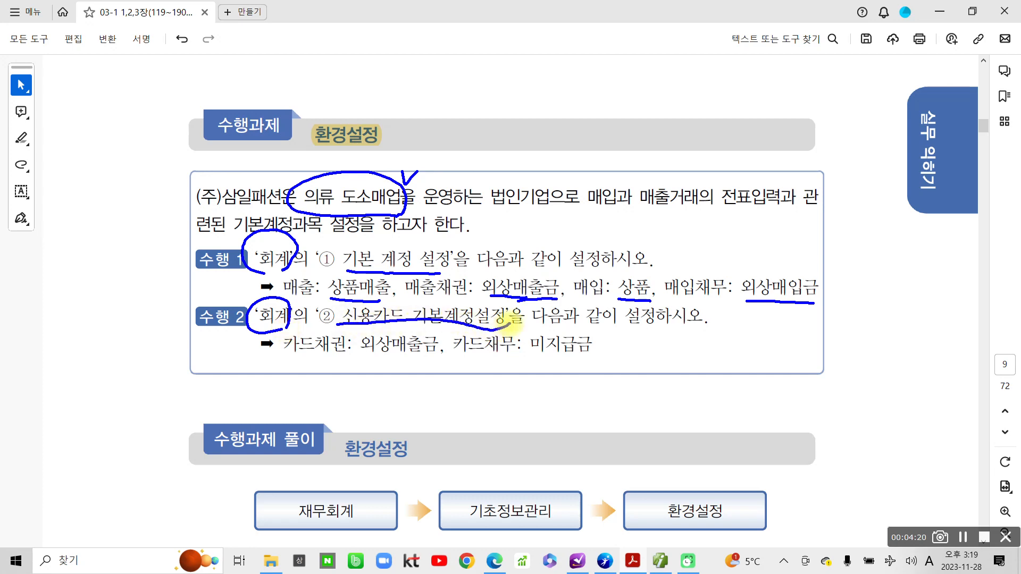
{"action": "left_click_drag", "start_coordinate": [355, 352], "coordinate": [436, 358]}
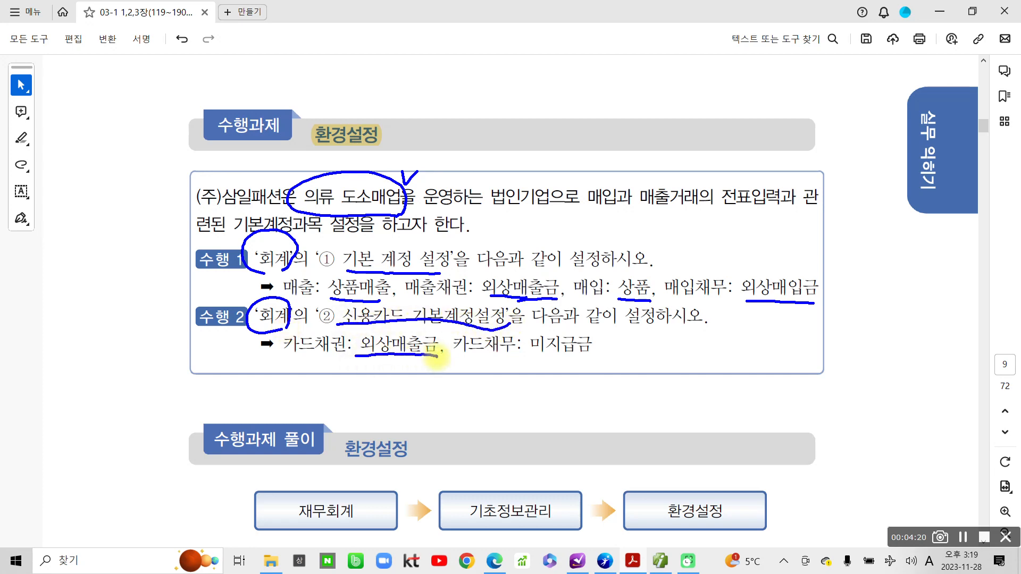
{"action": "left_click", "coordinate": [517, 369]}
{"action": "left_click_drag", "start_coordinate": [537, 361], "coordinate": [609, 360]}
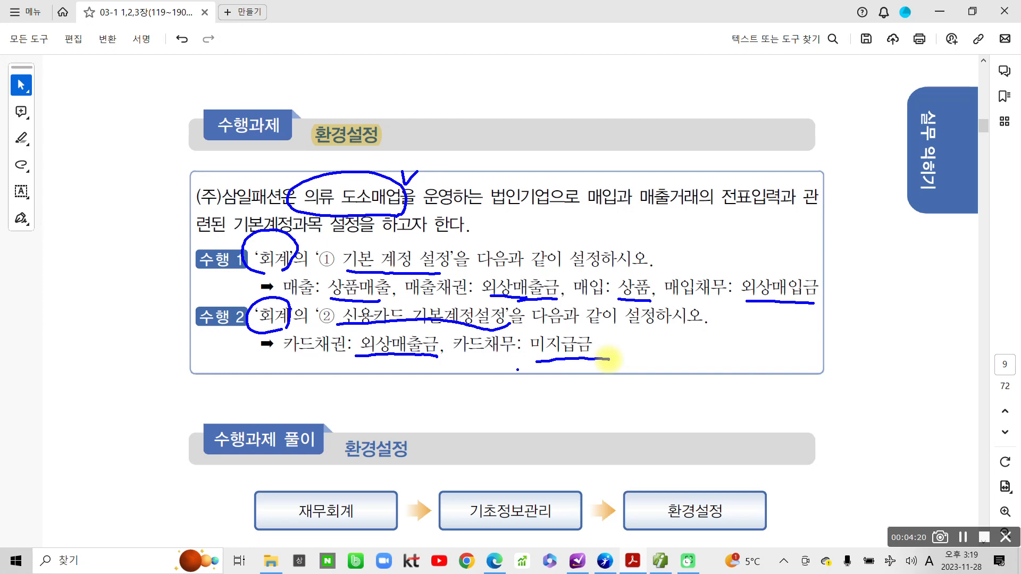
Circle 카드채권 and 카드채무, re-loop 의류 도소매업, and draw an arrow from 카드채권 to 외상매출금.
{"action": "mouse_move", "coordinate": [282, 362]}
{"action": "left_mouse_down"}
{"action": "mouse_move", "coordinate": [271, 343]}
{"action": "mouse_move", "coordinate": [348, 328]}
{"action": "mouse_move", "coordinate": [286, 367]}
{"action": "left_mouse_up"}
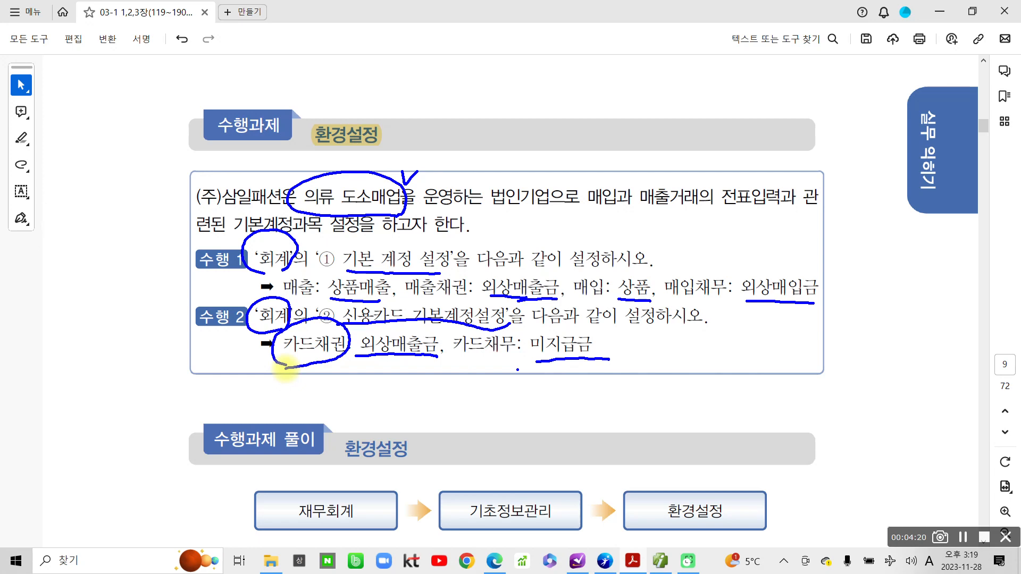
{"action": "mouse_move", "coordinate": [494, 367]}
{"action": "left_mouse_down"}
{"action": "mouse_move", "coordinate": [452, 325]}
{"action": "mouse_move", "coordinate": [490, 377]}
{"action": "left_mouse_up"}
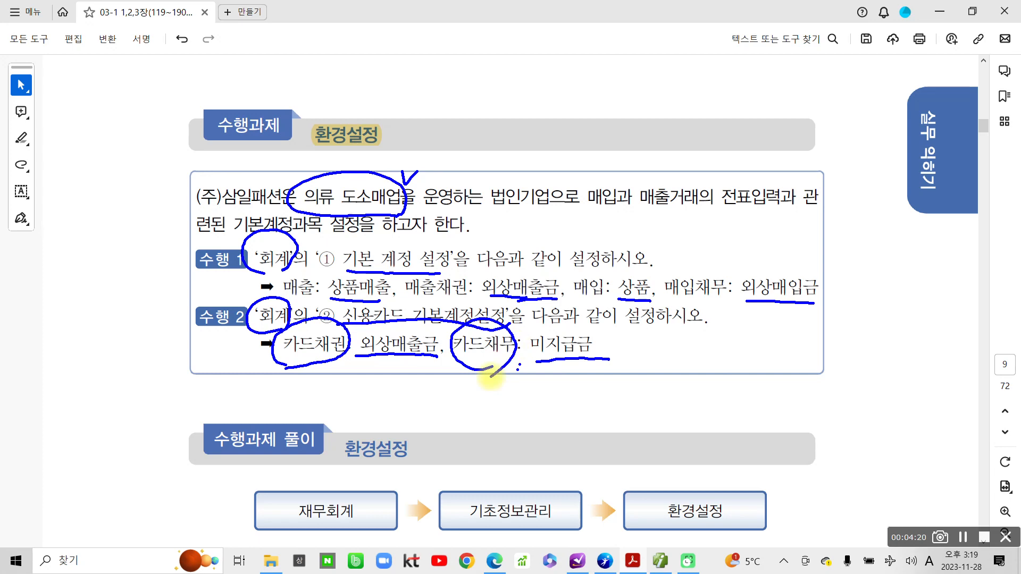
{"action": "mouse_move", "coordinate": [327, 375]}
{"action": "left_mouse_down"}
{"action": "mouse_move", "coordinate": [333, 316]}
{"action": "mouse_move", "coordinate": [323, 387]}
{"action": "left_mouse_up"}
{"action": "mouse_move", "coordinate": [308, 213]}
{"action": "left_mouse_down"}
{"action": "mouse_move", "coordinate": [388, 159]}
{"action": "mouse_move", "coordinate": [379, 238]}
{"action": "left_mouse_up"}
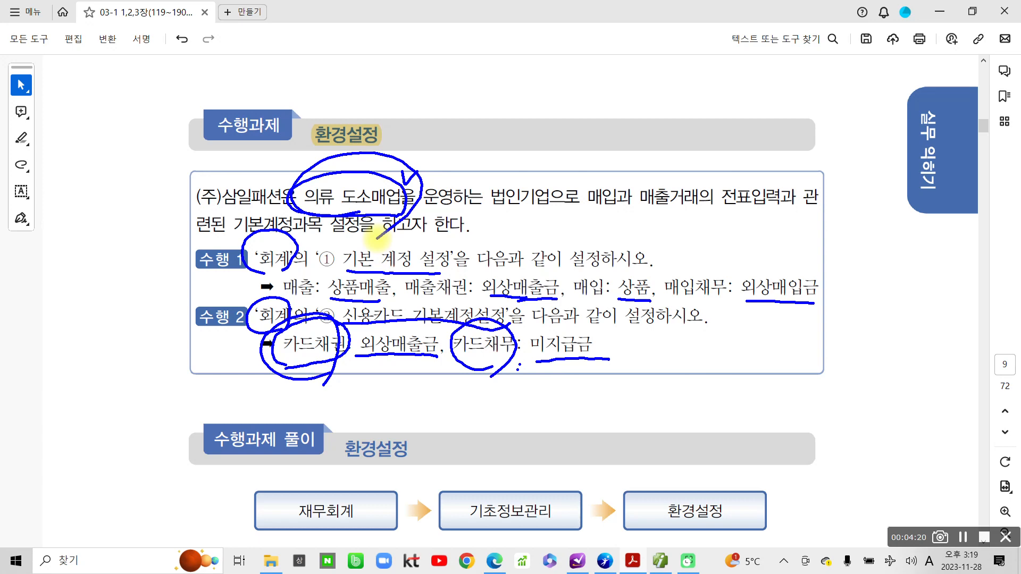
{"action": "mouse_move", "coordinate": [266, 372]}
{"action": "left_mouse_down"}
{"action": "mouse_move", "coordinate": [332, 375]}
{"action": "mouse_move", "coordinate": [362, 408]}
{"action": "mouse_move", "coordinate": [386, 368]}
{"action": "left_mouse_up"}
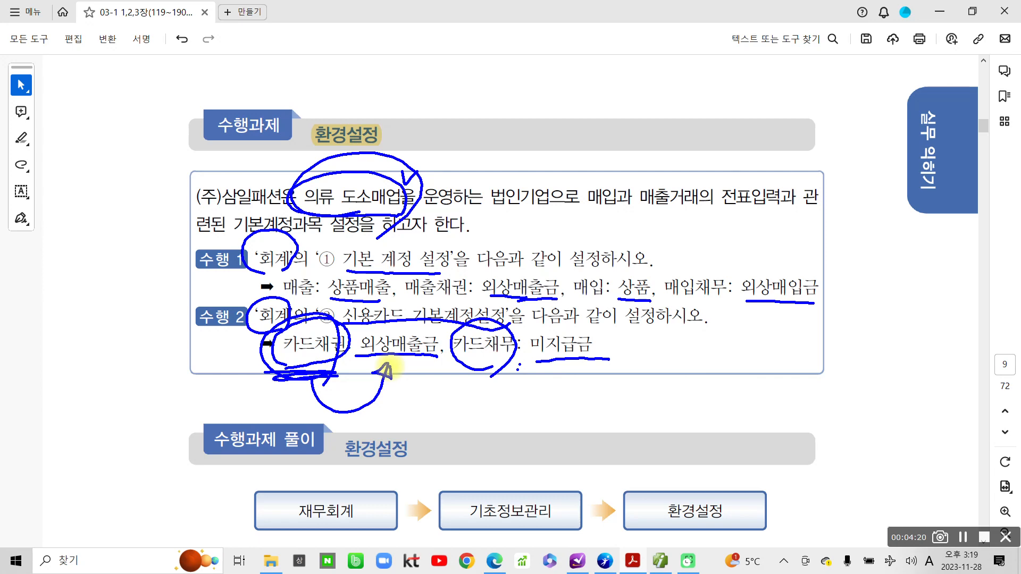
{"action": "mouse_move", "coordinate": [492, 369]}
{"action": "left_mouse_down"}
{"action": "mouse_move", "coordinate": [486, 317]}
{"action": "mouse_move", "coordinate": [481, 382]}
{"action": "left_mouse_up"}
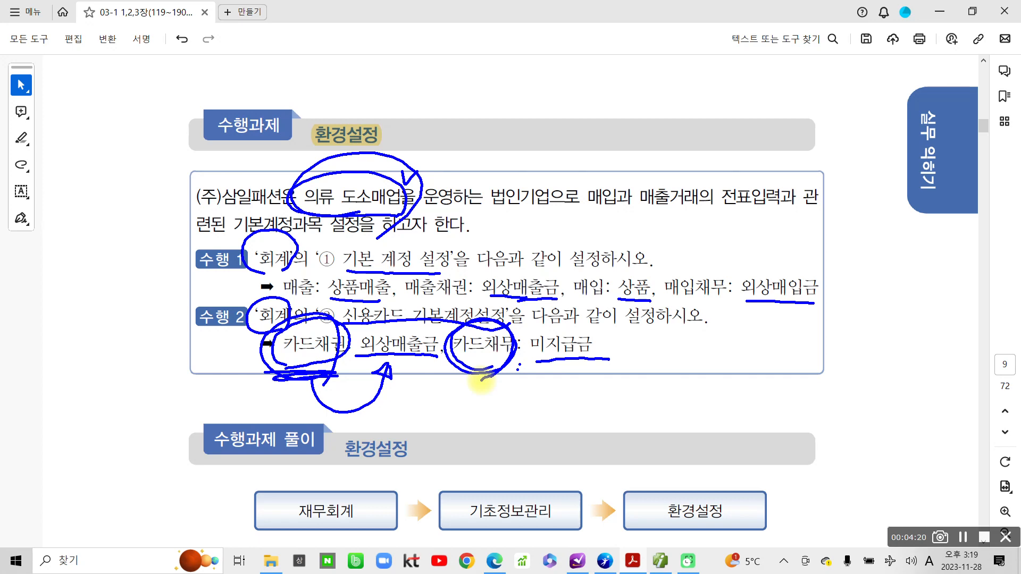
{"action": "mouse_move", "coordinate": [481, 380]}
{"action": "left_mouse_down"}
{"action": "mouse_move", "coordinate": [518, 372]}
{"action": "mouse_move", "coordinate": [511, 381]}
{"action": "left_mouse_up"}
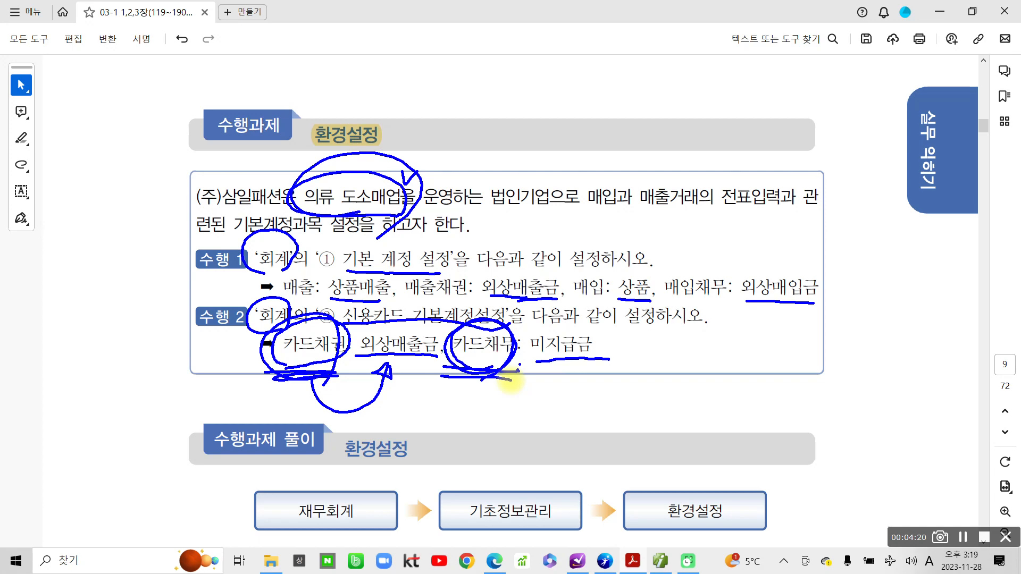
Re-underline 미지급금 and handwrite 부채 beside it.
{"action": "left_click_drag", "start_coordinate": [537, 364], "coordinate": [610, 364]}
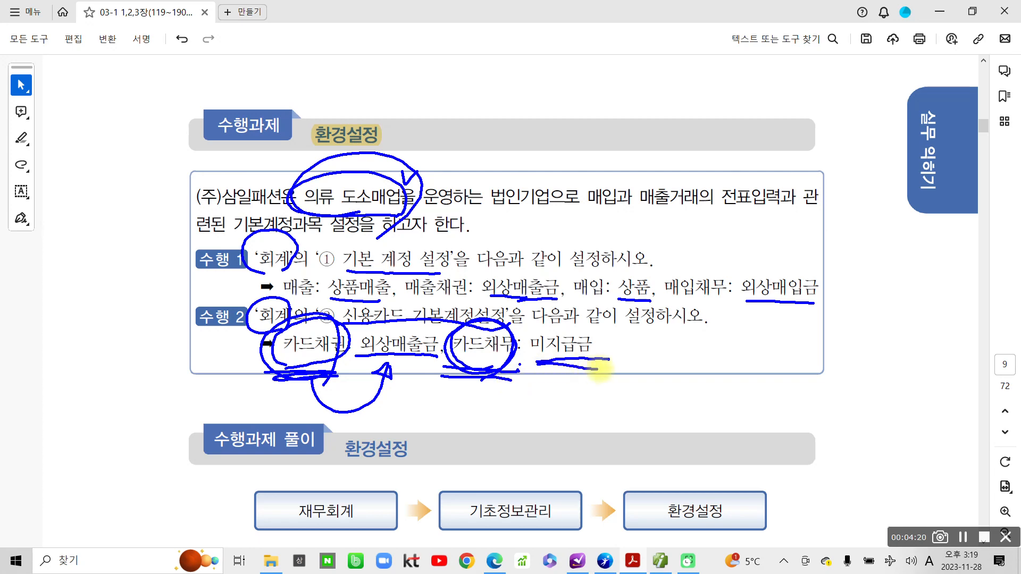
{"action": "mouse_move", "coordinate": [539, 369]}
{"action": "left_mouse_down"}
{"action": "mouse_move", "coordinate": [609, 368]}
{"action": "mouse_move", "coordinate": [643, 392]}
{"action": "left_mouse_up"}
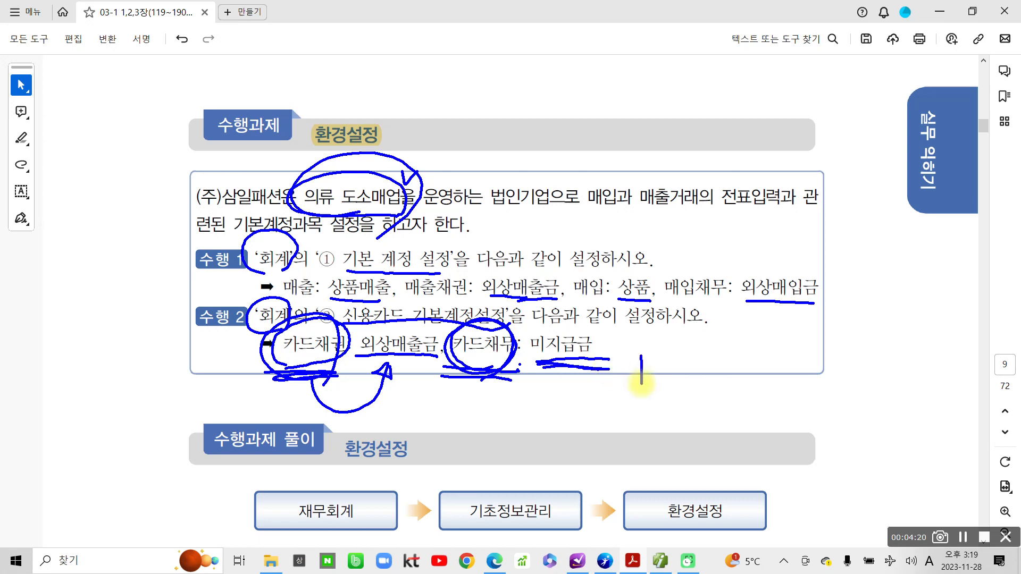
{"action": "left_click_drag", "start_coordinate": [664, 340], "coordinate": [662, 390]}
{"action": "left_click_drag", "start_coordinate": [663, 367], "coordinate": [682, 390]}
{"action": "left_click_drag", "start_coordinate": [658, 394], "coordinate": [656, 413]}
{"action": "left_click_drag", "start_coordinate": [671, 379], "coordinate": [686, 376]}
{"action": "mouse_move", "coordinate": [690, 353]}
{"action": "left_mouse_down"}
{"action": "mouse_move", "coordinate": [697, 372]}
{"action": "mouse_move", "coordinate": [671, 398]}
{"action": "left_mouse_up"}
{"action": "left_click_drag", "start_coordinate": [684, 387], "coordinate": [715, 407]}
{"action": "mouse_move", "coordinate": [715, 391]}
{"action": "left_mouse_down"}
{"action": "mouse_move", "coordinate": [725, 388]}
{"action": "mouse_move", "coordinate": [730, 411]}
{"action": "left_mouse_up"}
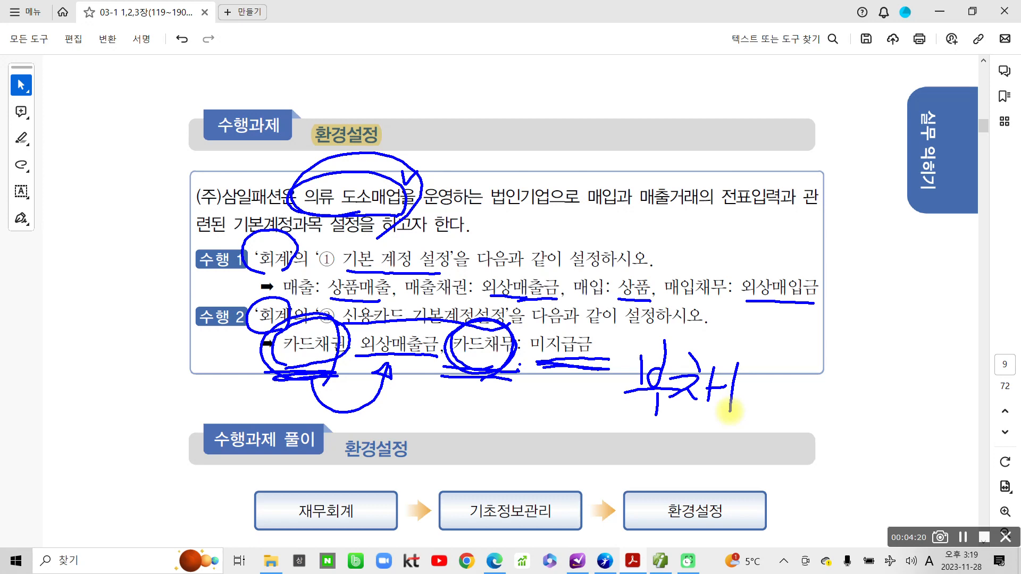
Re-underline 외상매출금 and handwrite 유동자산 beneath it.
{"action": "left_click_drag", "start_coordinate": [355, 359], "coordinate": [430, 356]}
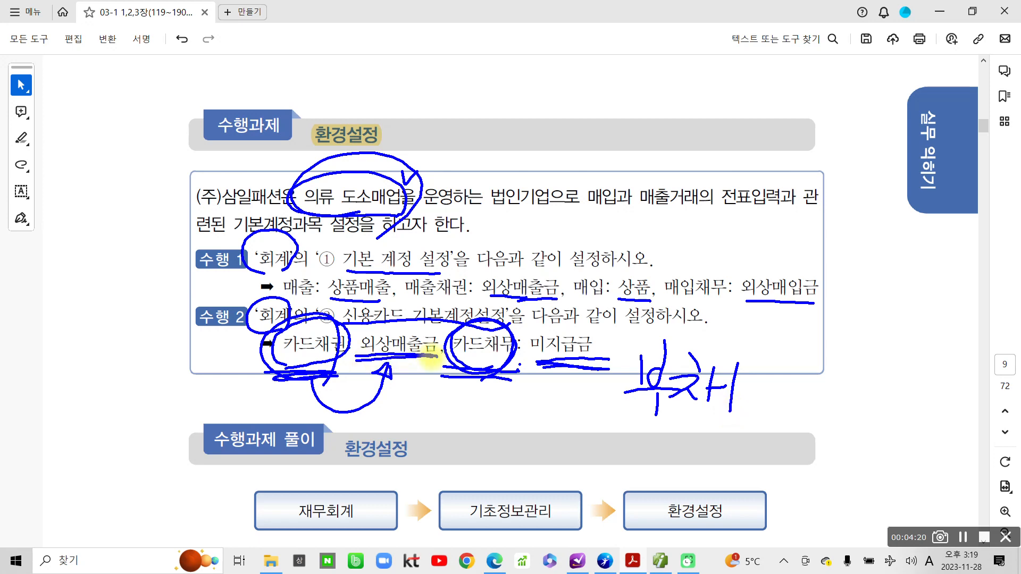
{"action": "left_click_drag", "start_coordinate": [417, 382], "coordinate": [419, 383]}
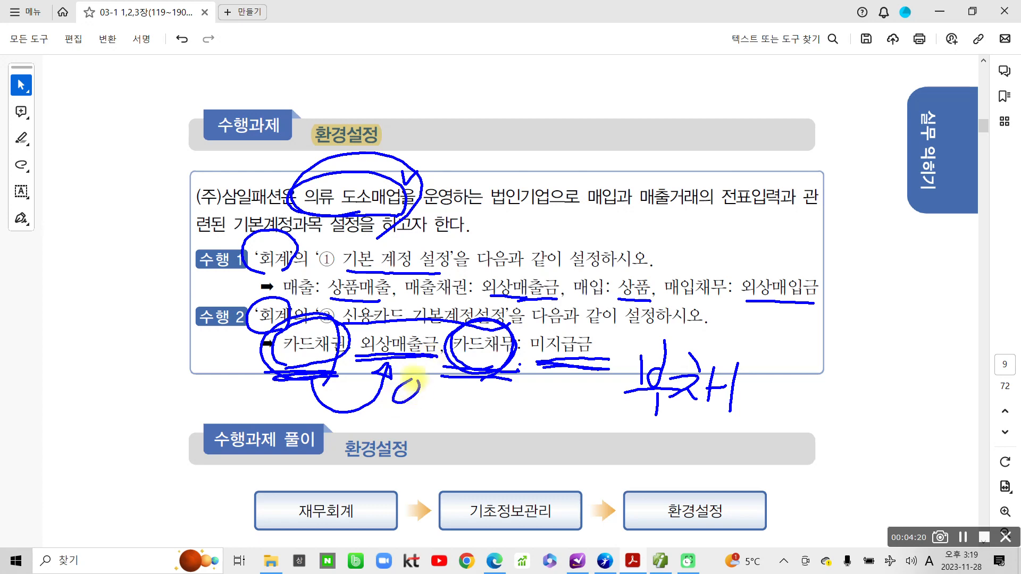
{"action": "mouse_move", "coordinate": [371, 416]}
{"action": "left_mouse_down"}
{"action": "mouse_move", "coordinate": [425, 408]}
{"action": "mouse_move", "coordinate": [390, 452]}
{"action": "left_mouse_up"}
{"action": "left_click_drag", "start_coordinate": [410, 416], "coordinate": [406, 456]}
{"action": "left_click_drag", "start_coordinate": [451, 393], "coordinate": [445, 414]}
{"action": "mouse_move", "coordinate": [429, 415]}
{"action": "left_mouse_down"}
{"action": "mouse_move", "coordinate": [464, 414]}
{"action": "mouse_move", "coordinate": [444, 423]}
{"action": "left_mouse_up"}
{"action": "mouse_move", "coordinate": [467, 396]}
{"action": "left_mouse_down"}
{"action": "mouse_move", "coordinate": [493, 392]}
{"action": "mouse_move", "coordinate": [464, 432]}
{"action": "left_mouse_up"}
{"action": "left_click_drag", "start_coordinate": [477, 411], "coordinate": [496, 427]}
{"action": "mouse_move", "coordinate": [498, 390]}
{"action": "left_mouse_down"}
{"action": "mouse_move", "coordinate": [496, 440]}
{"action": "mouse_move", "coordinate": [506, 419]}
{"action": "left_mouse_up"}
{"action": "mouse_move", "coordinate": [526, 395]}
{"action": "left_mouse_down"}
{"action": "mouse_move", "coordinate": [512, 419]}
{"action": "mouse_move", "coordinate": [532, 426]}
{"action": "mouse_move", "coordinate": [539, 443]}
{"action": "left_mouse_up"}
{"action": "mouse_move", "coordinate": [541, 416]}
{"action": "left_mouse_down"}
{"action": "mouse_move", "coordinate": [560, 414]}
{"action": "mouse_move", "coordinate": [544, 450]}
{"action": "left_mouse_up"}
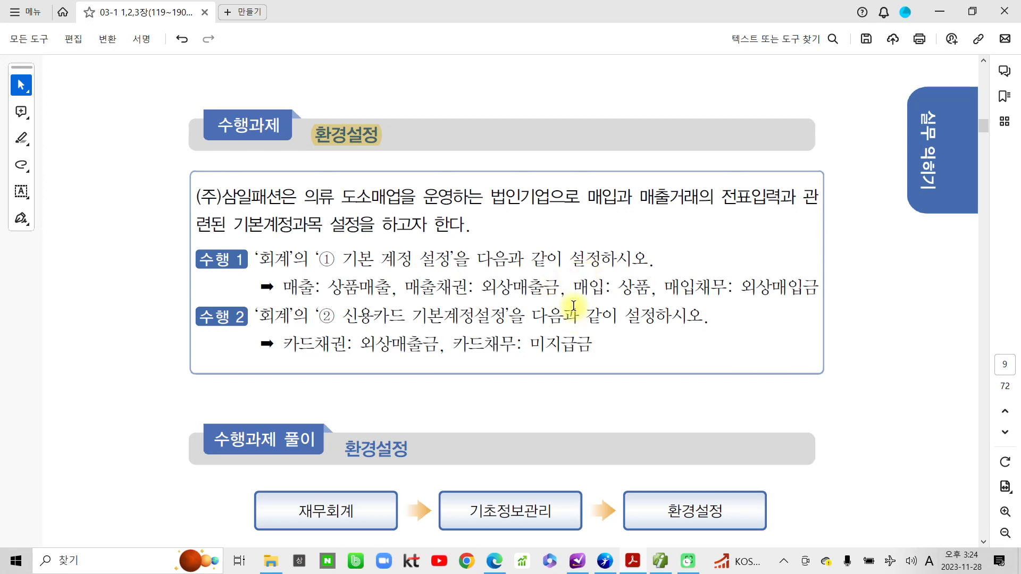
In Smart A, open 기초정보관리 > 환경설정, confirm the close-other-menus notice, and glance at 회사등록.
{"action": "left_click", "coordinate": [660, 565]}
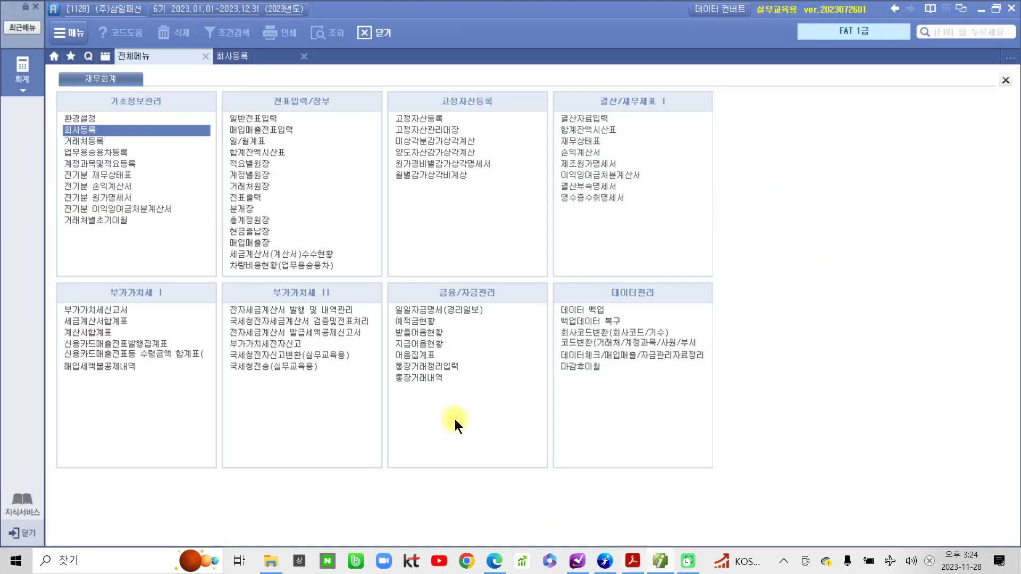
{"action": "left_click", "coordinate": [75, 119]}
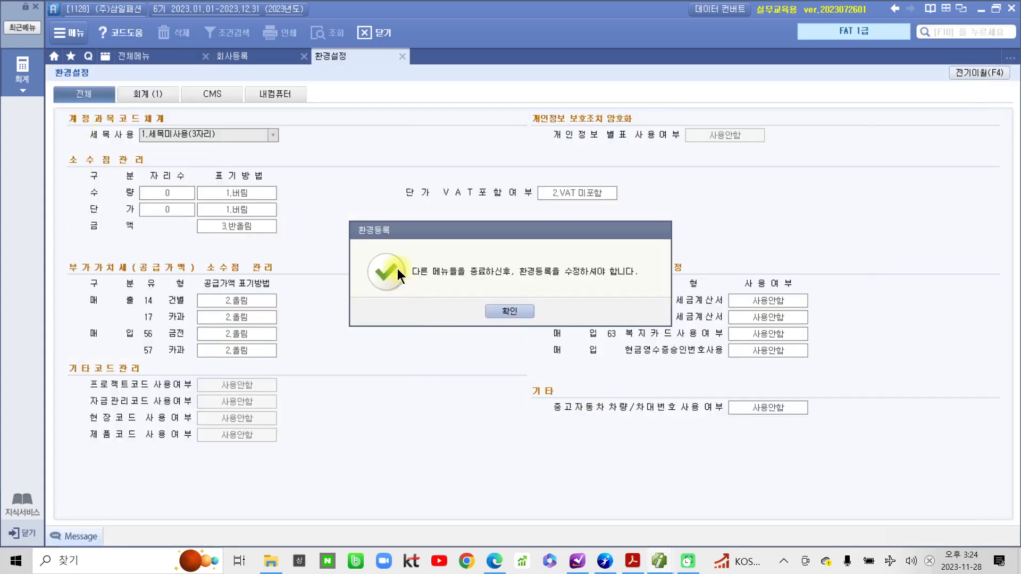
{"action": "left_click_drag", "start_coordinate": [378, 239], "coordinate": [295, 265]}
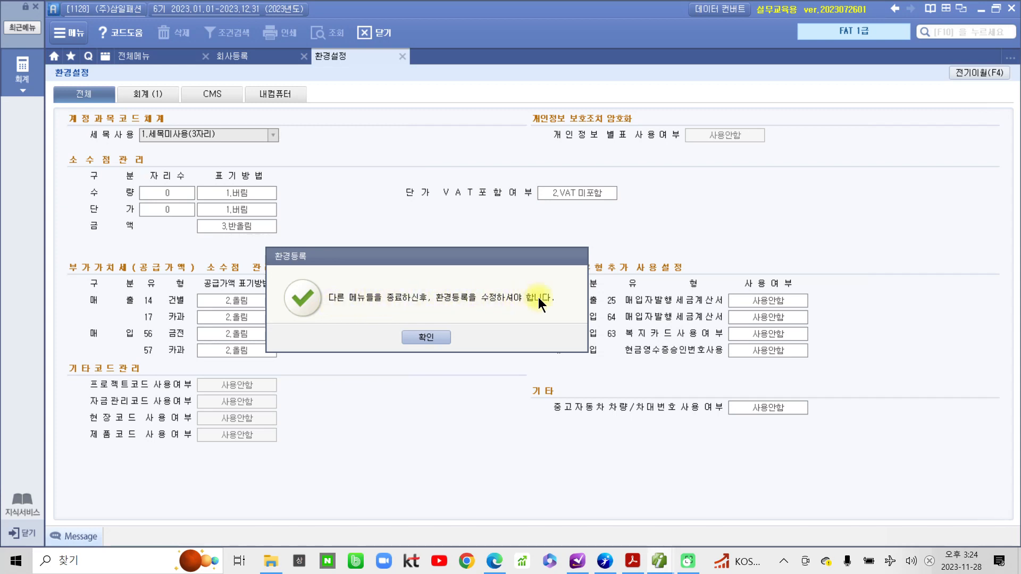
{"action": "left_click", "coordinate": [426, 337]}
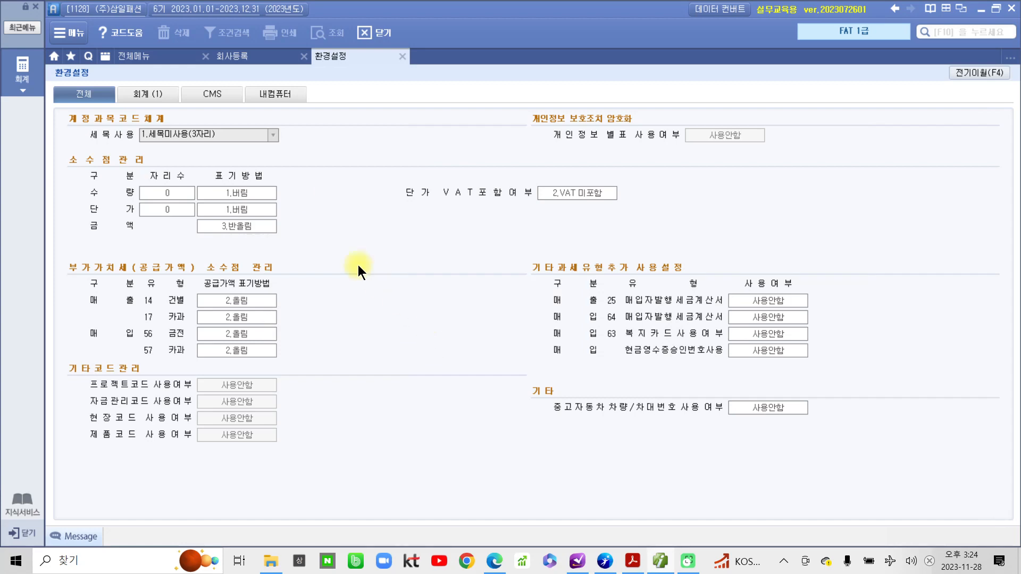
{"action": "left_click", "coordinate": [247, 54]}
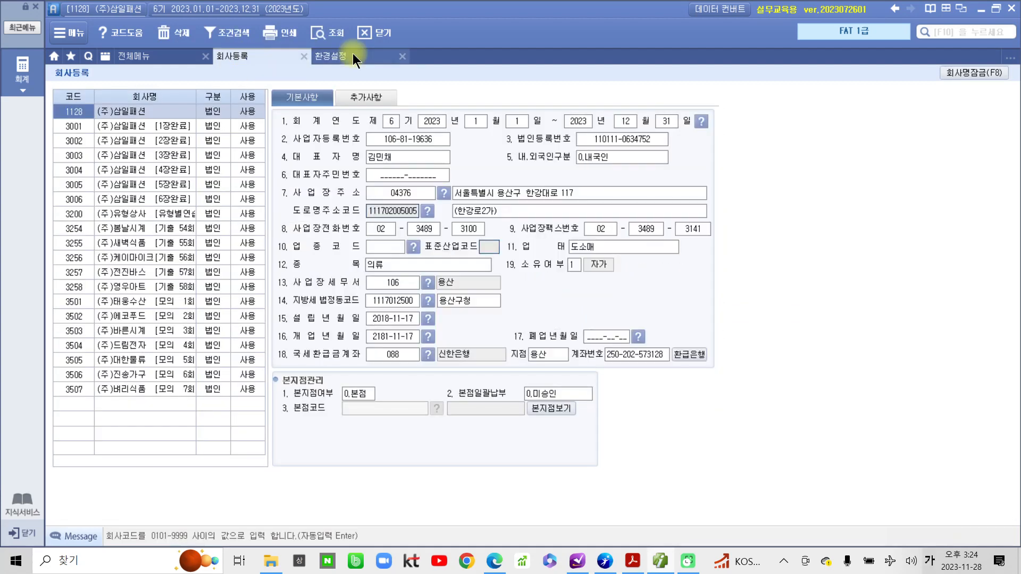
{"action": "left_click", "coordinate": [352, 54]}
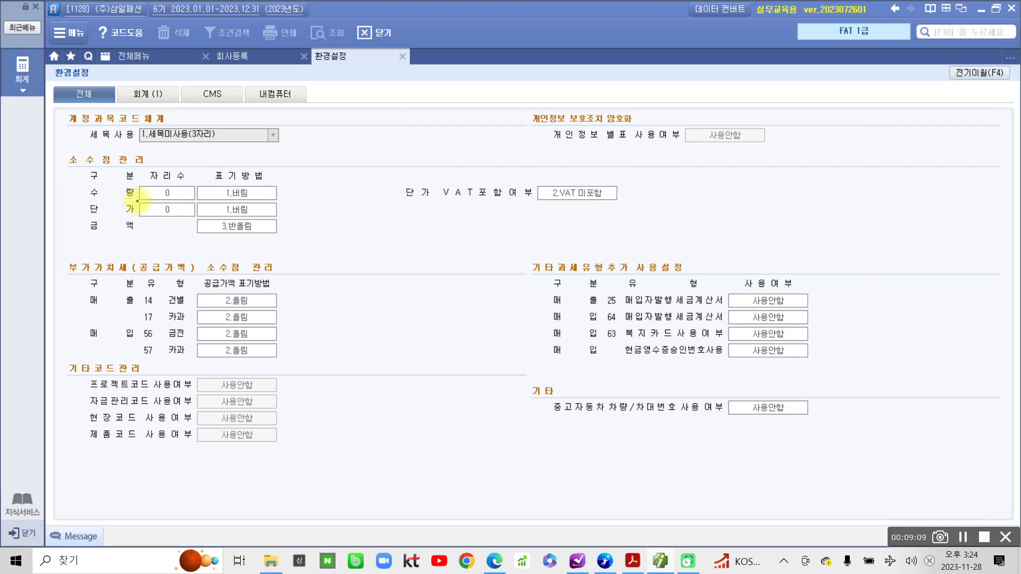
{"action": "mouse_move", "coordinate": [93, 72]}
{"action": "left_mouse_down"}
{"action": "mouse_move", "coordinate": [69, 114]}
{"action": "mouse_move", "coordinate": [104, 111]}
{"action": "left_mouse_up"}
{"action": "mouse_move", "coordinate": [160, 69]}
{"action": "left_mouse_down"}
{"action": "mouse_move", "coordinate": [154, 119]}
{"action": "mouse_move", "coordinate": [159, 110]}
{"action": "left_mouse_up"}
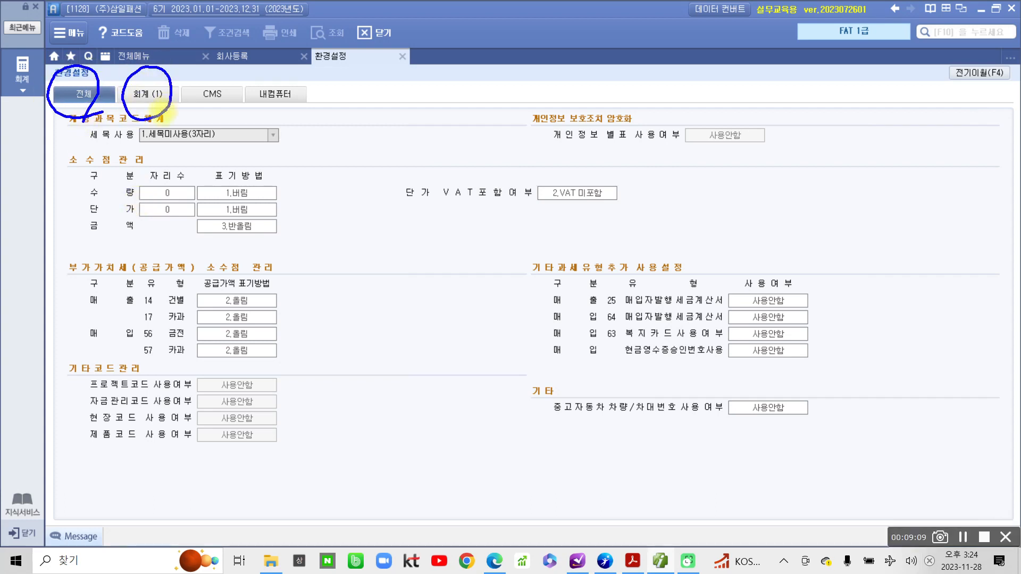
{"action": "mouse_move", "coordinate": [292, 119]}
{"action": "left_mouse_down"}
{"action": "mouse_move", "coordinate": [250, 80]}
{"action": "mouse_move", "coordinate": [295, 138]}
{"action": "left_mouse_up"}
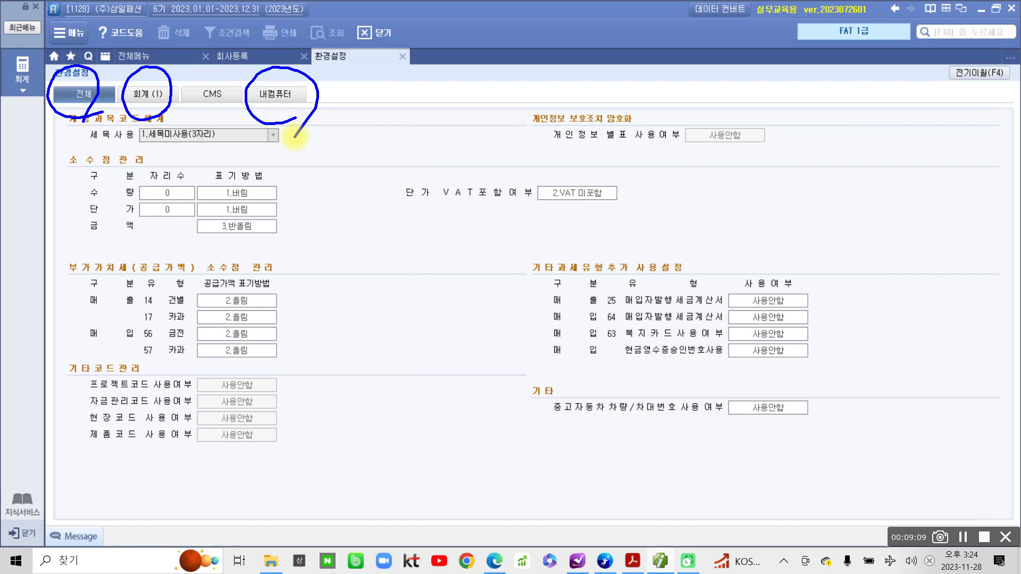
{"action": "mouse_move", "coordinate": [160, 118]}
{"action": "left_mouse_down"}
{"action": "mouse_move", "coordinate": [140, 72]}
{"action": "mouse_move", "coordinate": [169, 109]}
{"action": "mouse_move", "coordinate": [154, 121]}
{"action": "left_mouse_up"}
{"action": "mouse_move", "coordinate": [279, 80]}
{"action": "left_mouse_down"}
{"action": "mouse_move", "coordinate": [253, 106]}
{"action": "mouse_move", "coordinate": [304, 120]}
{"action": "left_mouse_up"}
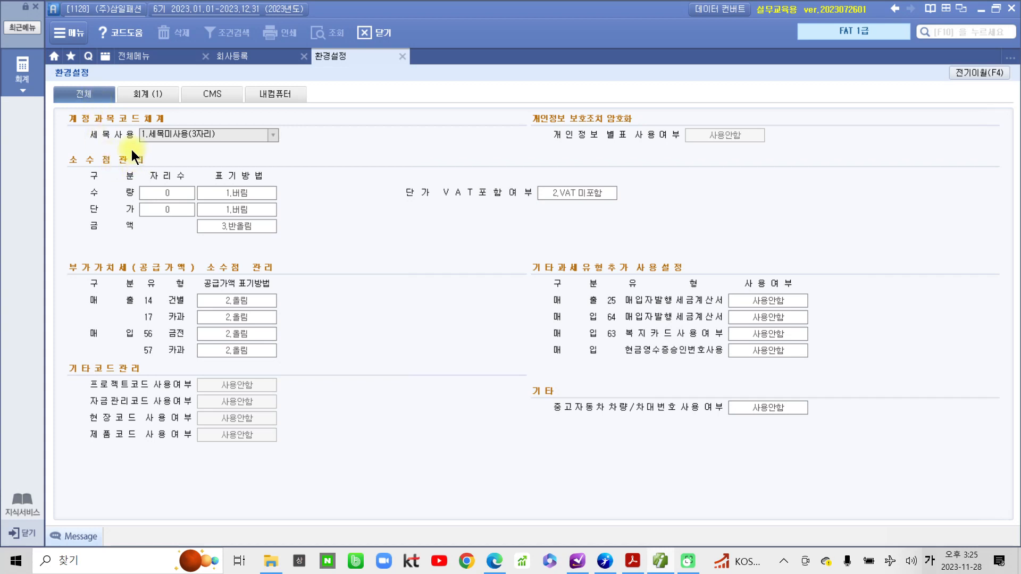
{"action": "mouse_move", "coordinate": [67, 109]}
{"action": "left_mouse_down"}
{"action": "mouse_move", "coordinate": [92, 124]}
{"action": "mouse_move", "coordinate": [143, 127]}
{"action": "left_mouse_up"}
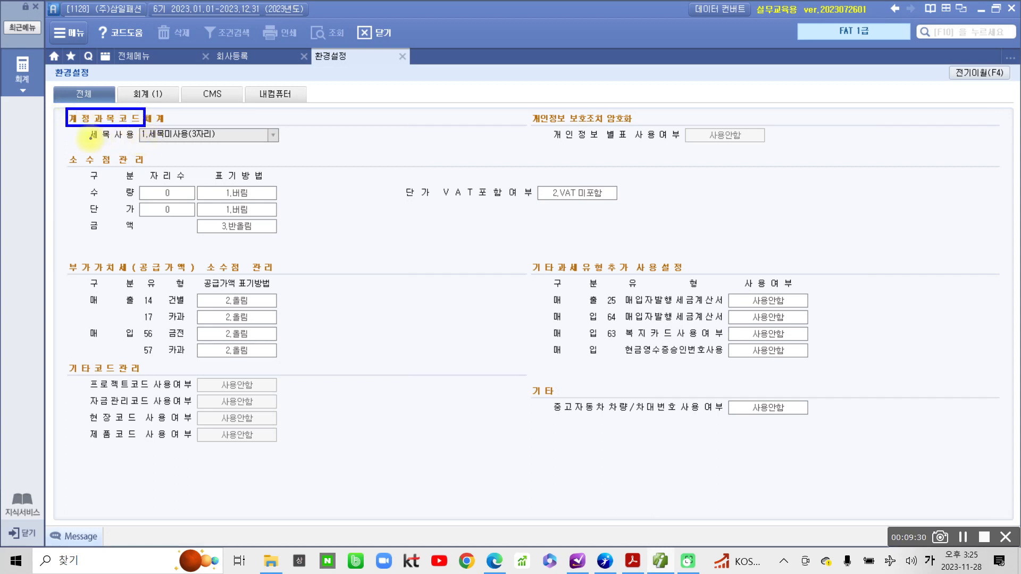
{"action": "left_click_drag", "start_coordinate": [89, 141], "coordinate": [126, 142]}
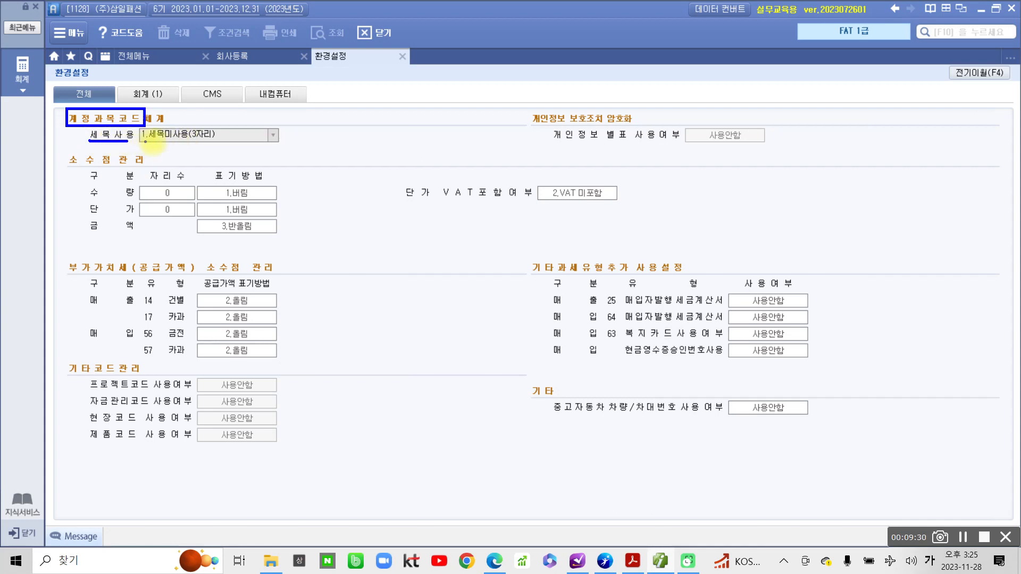
{"action": "left_click_drag", "start_coordinate": [145, 142], "coordinate": [189, 145]}
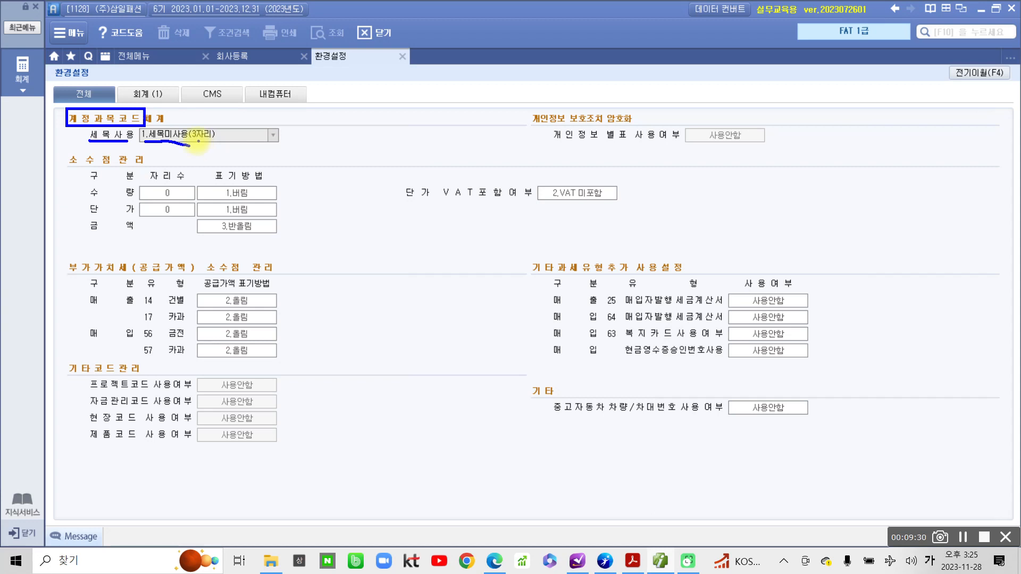
{"action": "mouse_move", "coordinate": [194, 140]}
{"action": "left_mouse_down"}
{"action": "mouse_move", "coordinate": [181, 123]}
{"action": "mouse_move", "coordinate": [217, 128]}
{"action": "mouse_move", "coordinate": [190, 140]}
{"action": "left_mouse_up"}
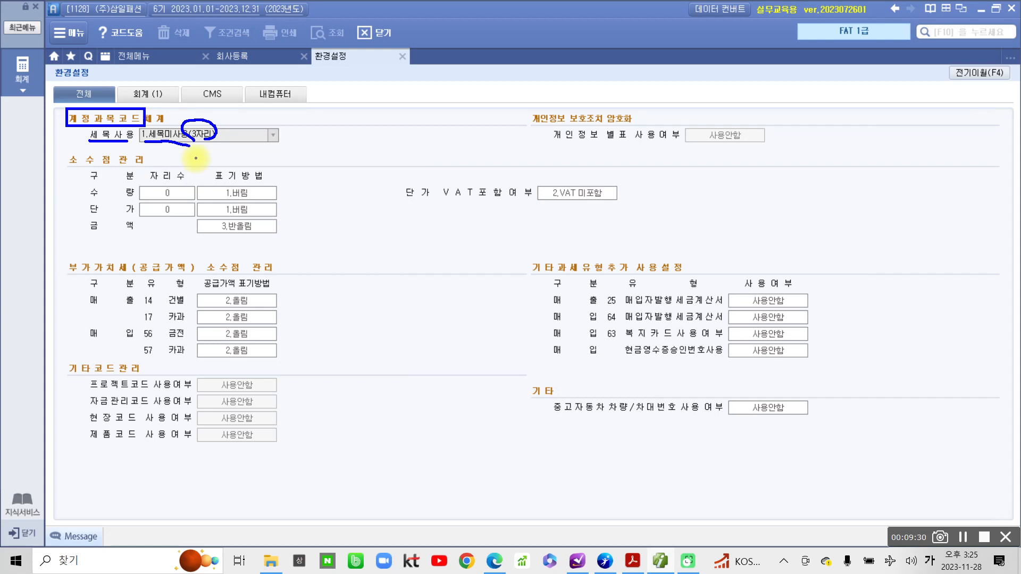
{"action": "mouse_move", "coordinate": [349, 138]}
{"action": "left_mouse_down"}
{"action": "mouse_move", "coordinate": [335, 164]}
{"action": "mouse_move", "coordinate": [378, 137]}
{"action": "mouse_move", "coordinate": [404, 165]}
{"action": "left_mouse_up"}
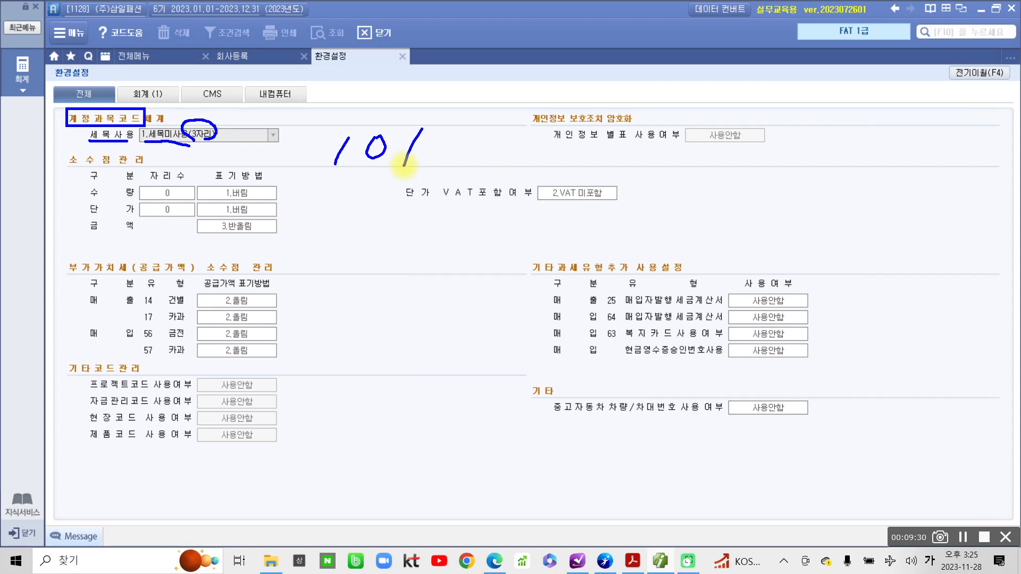
{"action": "left_click_drag", "start_coordinate": [341, 183], "coordinate": [323, 219]}
{"action": "mouse_move", "coordinate": [367, 195]}
{"action": "left_mouse_down"}
{"action": "mouse_move", "coordinate": [356, 212]}
{"action": "mouse_move", "coordinate": [374, 192]}
{"action": "mouse_move", "coordinate": [392, 216]}
{"action": "mouse_move", "coordinate": [418, 217]}
{"action": "left_mouse_up"}
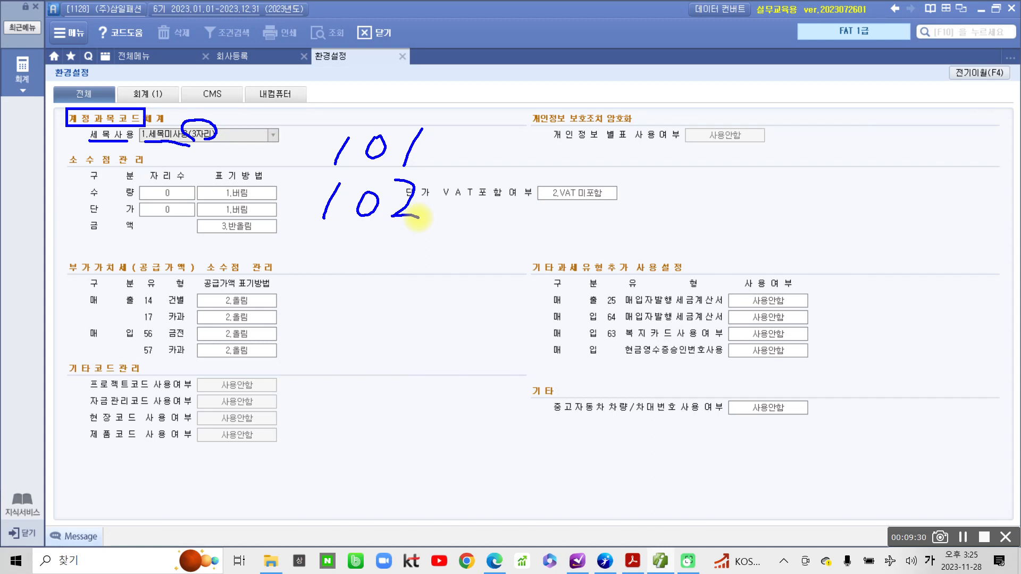
{"action": "mouse_move", "coordinate": [336, 255]}
{"action": "left_mouse_down"}
{"action": "mouse_move", "coordinate": [320, 292]}
{"action": "mouse_move", "coordinate": [356, 261]}
{"action": "mouse_move", "coordinate": [410, 278]}
{"action": "mouse_move", "coordinate": [392, 296]}
{"action": "left_mouse_up"}
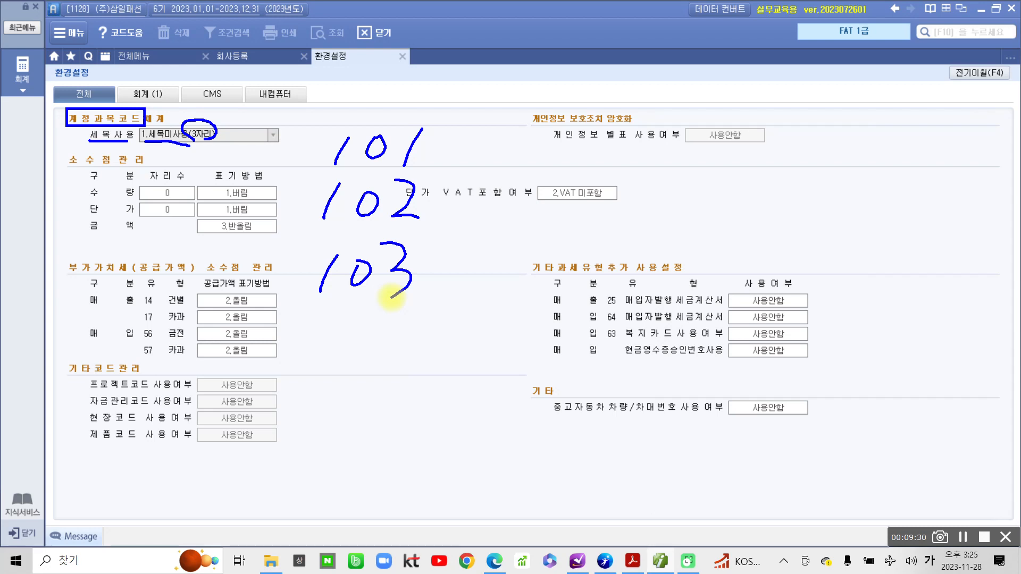
{"action": "left_click_drag", "start_coordinate": [391, 295], "coordinate": [400, 290]}
{"action": "mouse_move", "coordinate": [461, 249]}
{"action": "left_mouse_down"}
{"action": "mouse_move", "coordinate": [437, 267]}
{"action": "mouse_move", "coordinate": [435, 284]}
{"action": "left_mouse_up"}
{"action": "left_click_drag", "start_coordinate": [420, 255], "coordinate": [459, 281]}
{"action": "left_click_drag", "start_coordinate": [495, 246], "coordinate": [470, 282]}
{"action": "left_click_drag", "start_coordinate": [467, 249], "coordinate": [495, 279]}
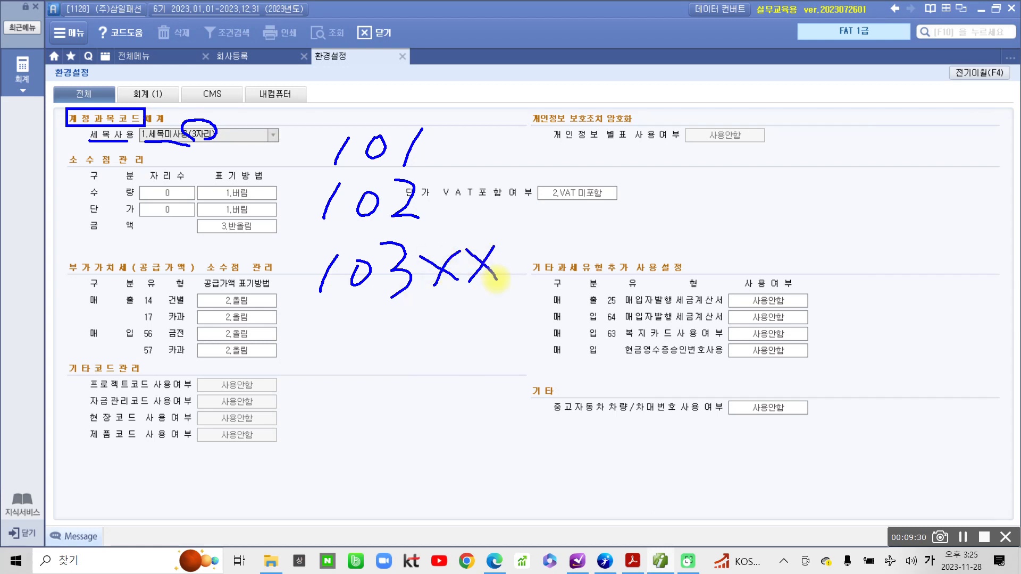
{"action": "left_click_drag", "start_coordinate": [301, 327], "coordinate": [543, 326]}
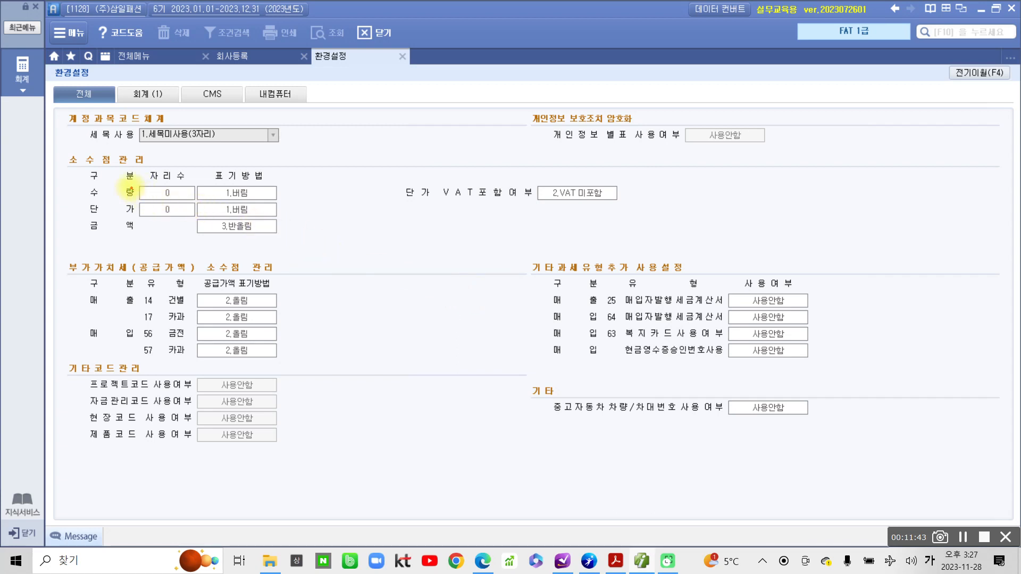
{"action": "mouse_move", "coordinate": [63, 109]}
{"action": "left_mouse_down"}
{"action": "mouse_move", "coordinate": [205, 150]}
{"action": "mouse_move", "coordinate": [286, 150]}
{"action": "left_mouse_up"}
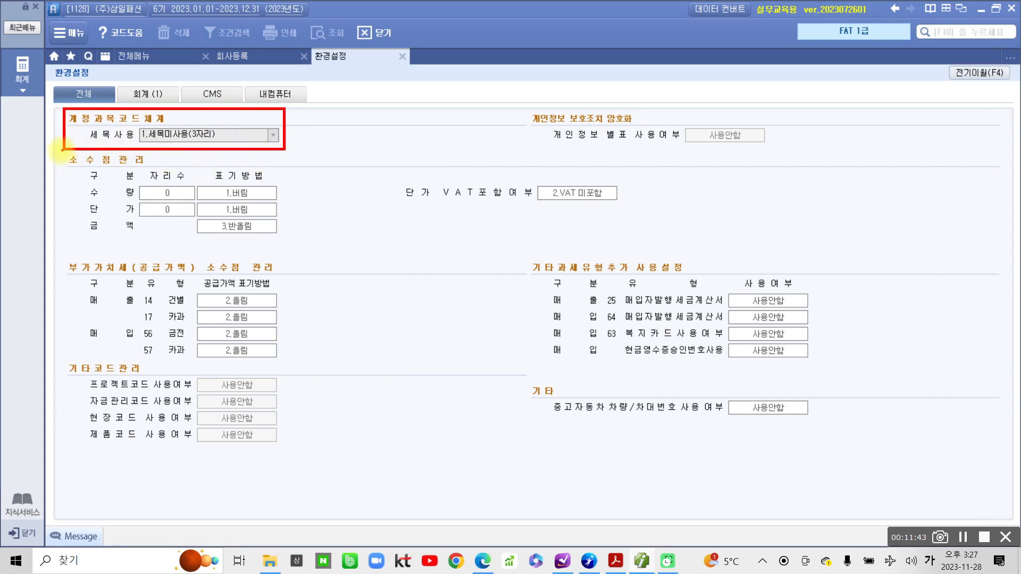
{"action": "left_click_drag", "start_coordinate": [62, 153], "coordinate": [286, 245]}
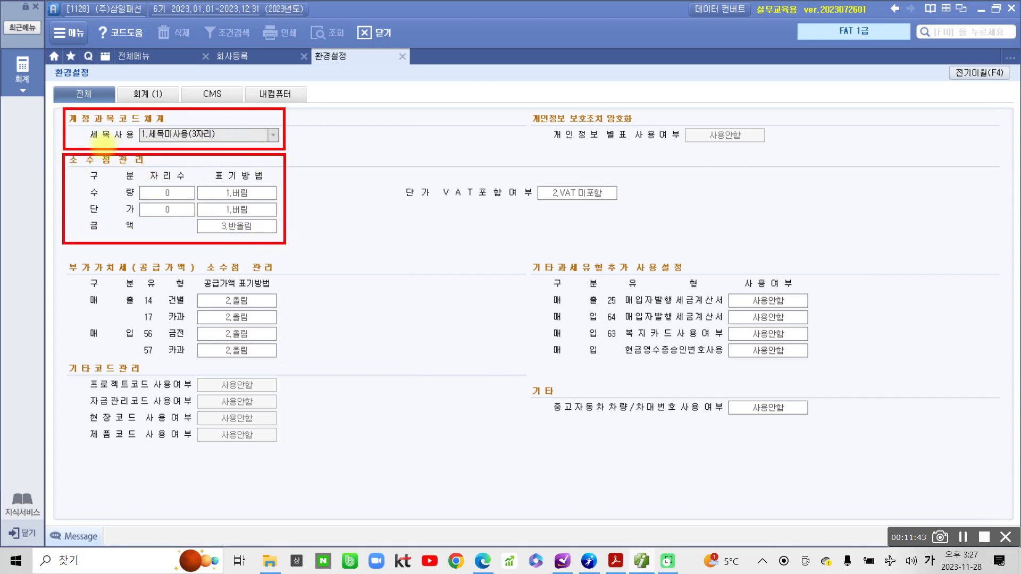
{"action": "left_click_drag", "start_coordinate": [82, 81], "coordinate": [99, 82]}
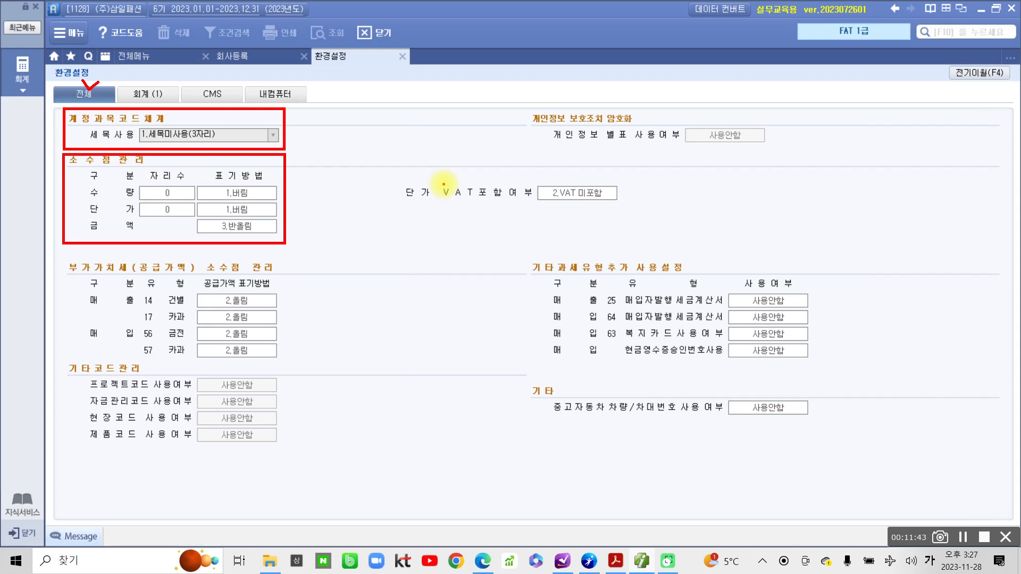
{"action": "mouse_move", "coordinate": [126, 187]}
{"action": "left_mouse_down"}
{"action": "mouse_move", "coordinate": [96, 201]}
{"action": "mouse_move", "coordinate": [139, 205]}
{"action": "left_mouse_up"}
{"action": "left_click_drag", "start_coordinate": [265, 184], "coordinate": [250, 219]}
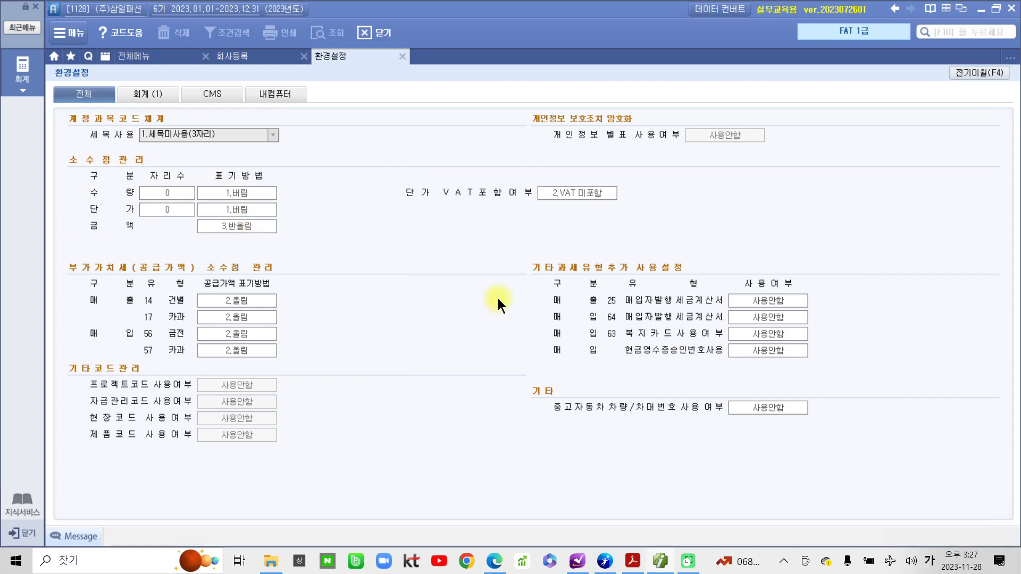
{"action": "mouse_move", "coordinate": [62, 100]}
{"action": "left_mouse_down"}
{"action": "mouse_move", "coordinate": [30, 170]}
{"action": "mouse_move", "coordinate": [333, 226]}
{"action": "mouse_move", "coordinate": [115, 97]}
{"action": "mouse_move", "coordinate": [56, 133]}
{"action": "left_mouse_up"}
Show the 회계 (1) page and mark accounts 401, 108, 146, 251 with red underlines and ticks.
{"action": "left_click", "coordinate": [152, 98]}
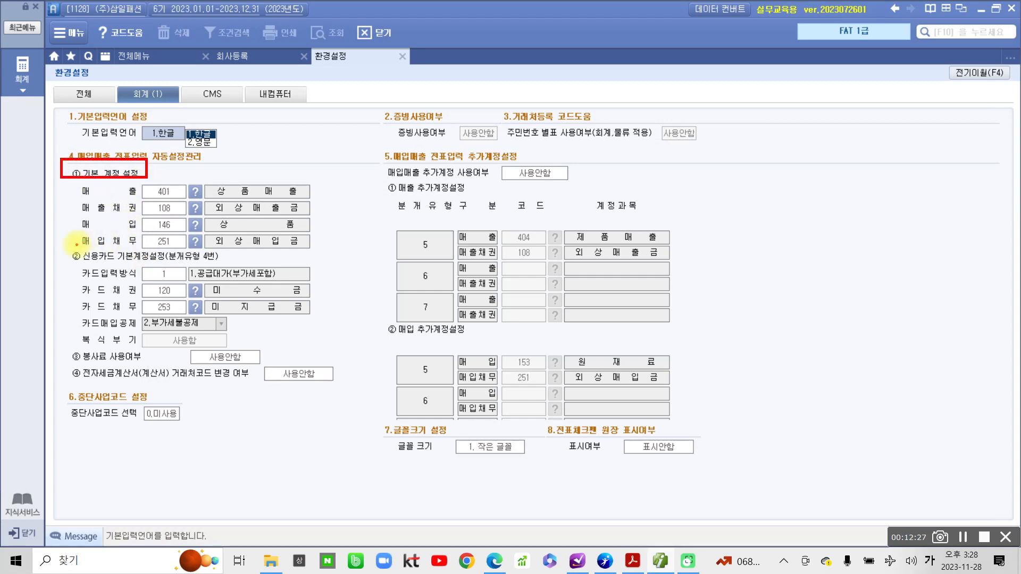
{"action": "left_click_drag", "start_coordinate": [58, 245], "coordinate": [217, 262]}
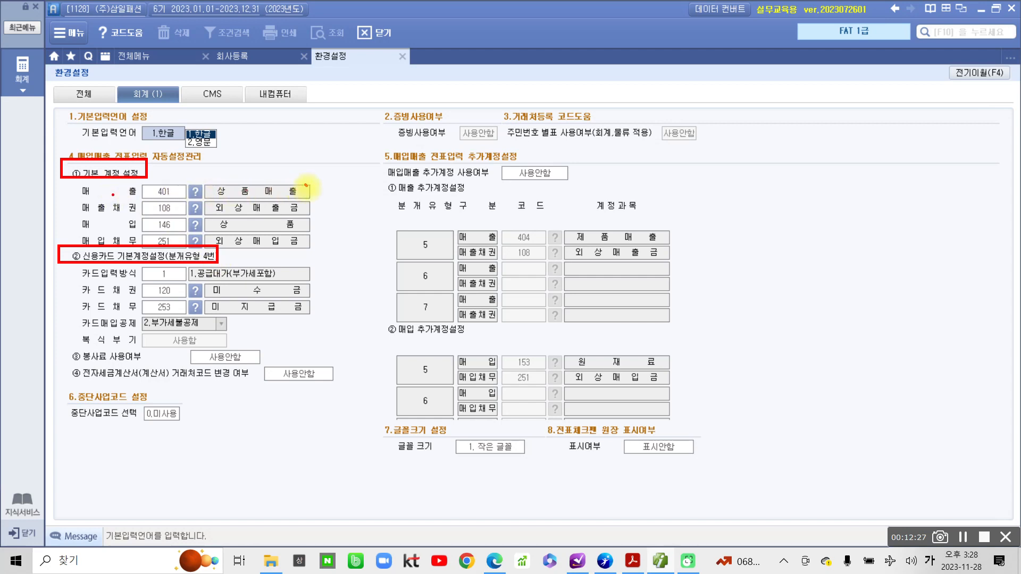
{"action": "left_click_drag", "start_coordinate": [306, 185], "coordinate": [318, 182]}
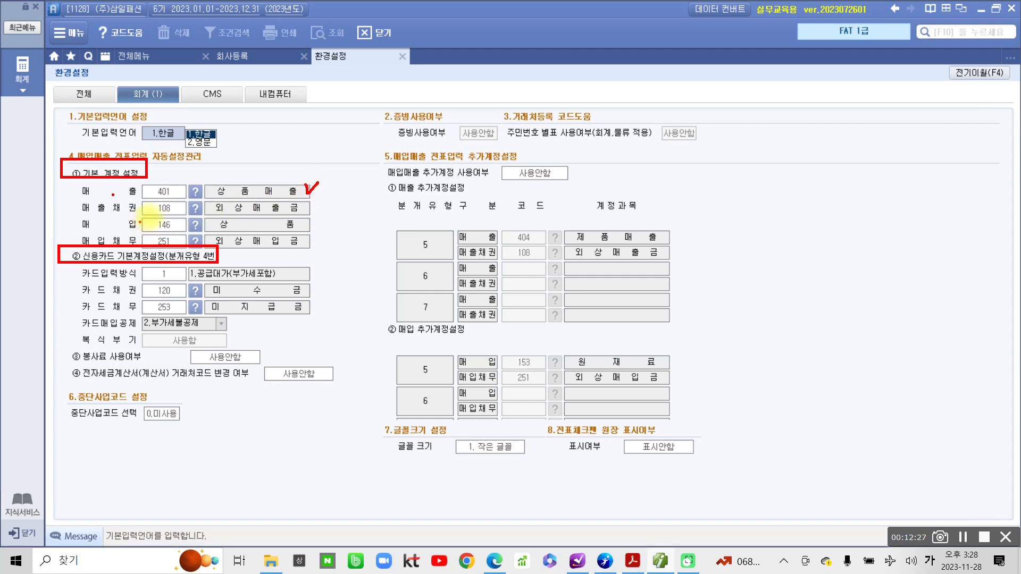
{"action": "left_click_drag", "start_coordinate": [155, 197], "coordinate": [172, 196]}
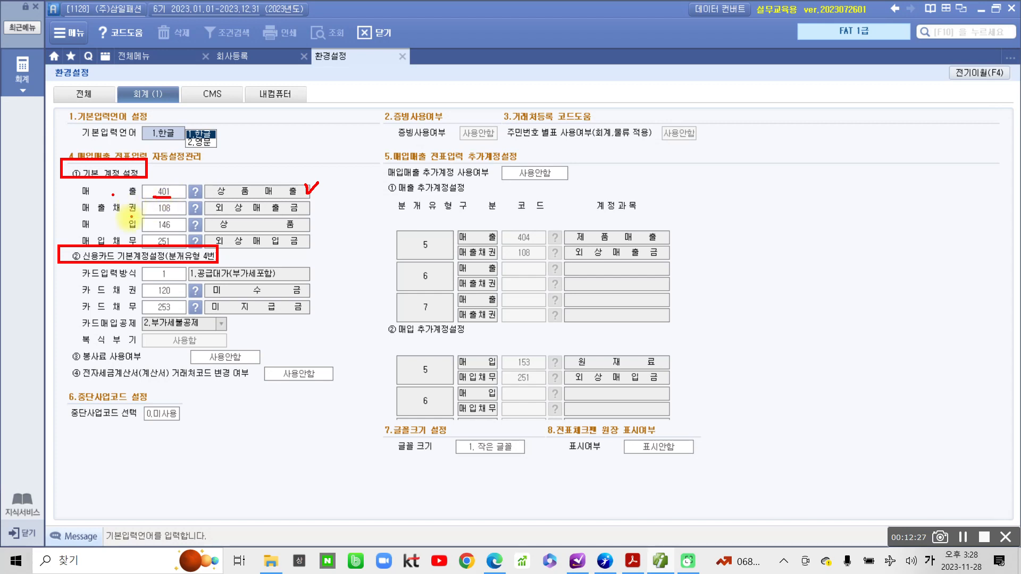
{"action": "left_click", "coordinate": [210, 215]}
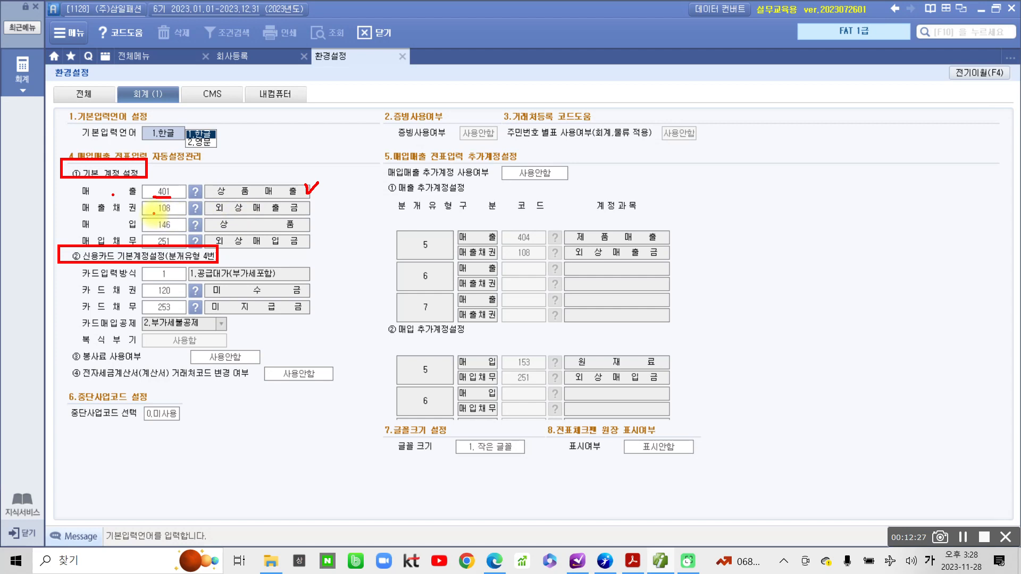
{"action": "left_click_drag", "start_coordinate": [153, 212], "coordinate": [178, 213]}
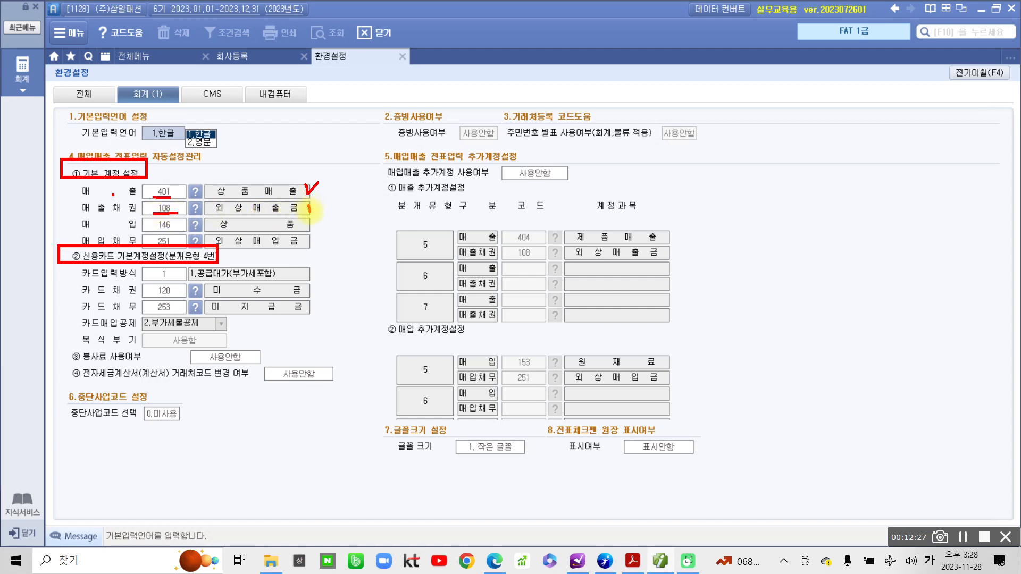
{"action": "left_click_drag", "start_coordinate": [309, 211], "coordinate": [318, 205]}
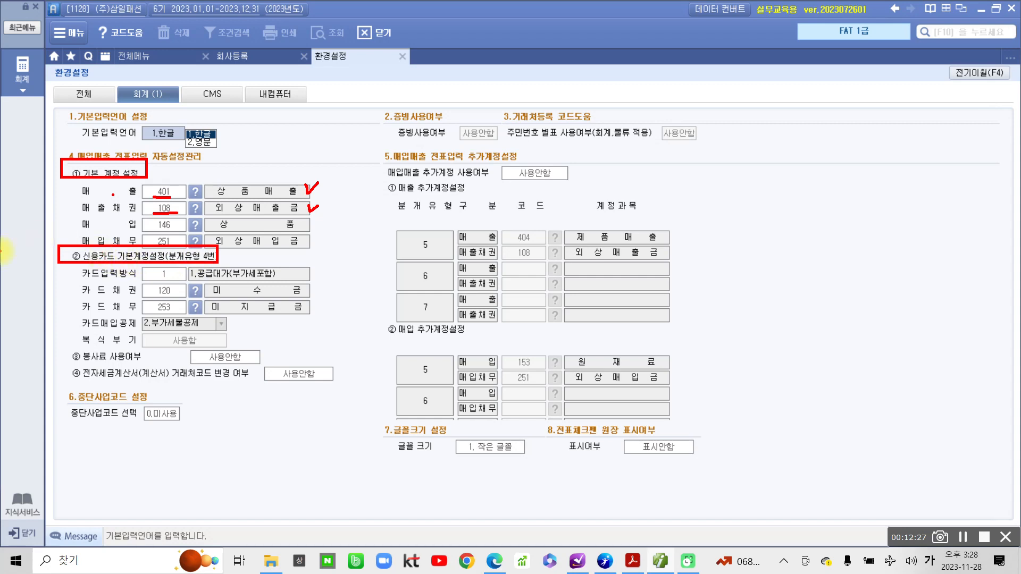
{"action": "left_click_drag", "start_coordinate": [154, 231], "coordinate": [183, 229]}
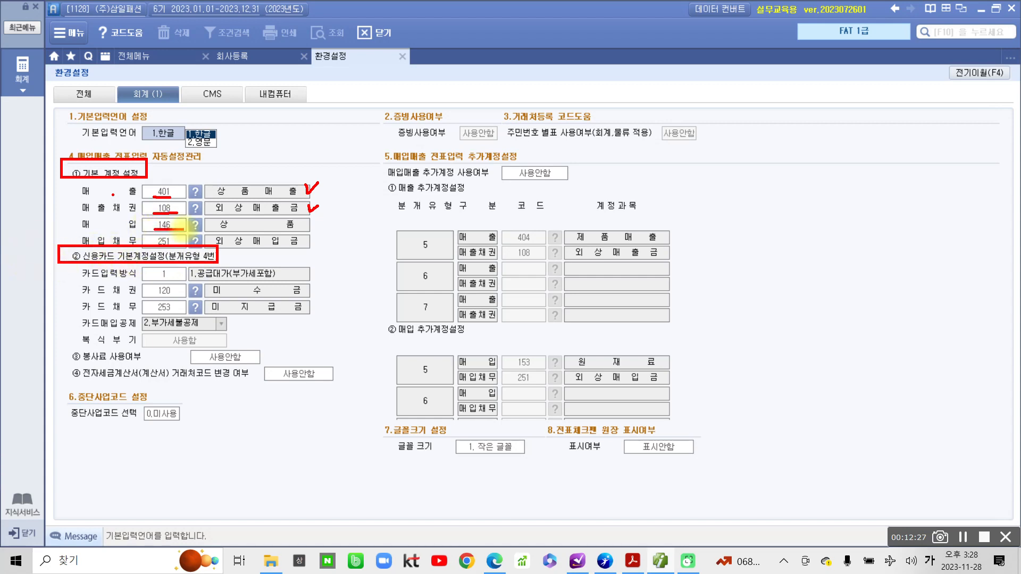
{"action": "left_click_drag", "start_coordinate": [305, 220], "coordinate": [313, 223]}
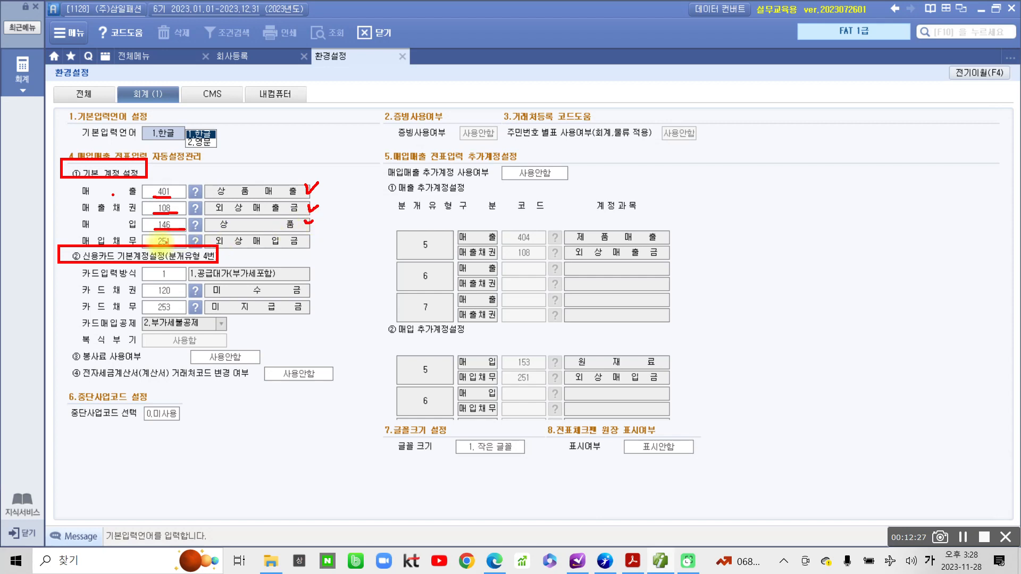
{"action": "left_click_drag", "start_coordinate": [150, 246], "coordinate": [175, 245]}
{"action": "left_click_drag", "start_coordinate": [310, 239], "coordinate": [317, 237]}
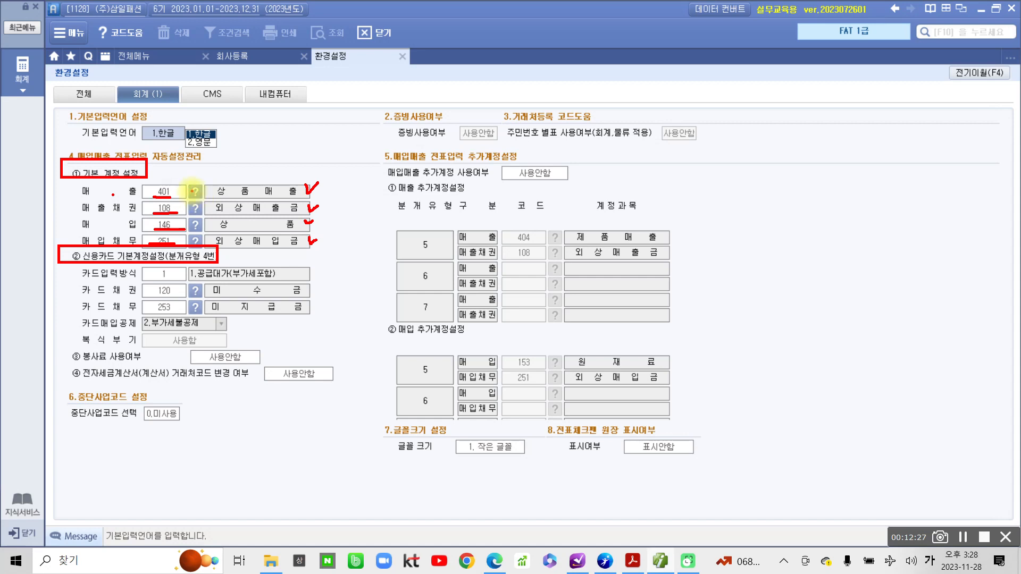
{"action": "left_click_drag", "start_coordinate": [195, 191], "coordinate": [198, 185]}
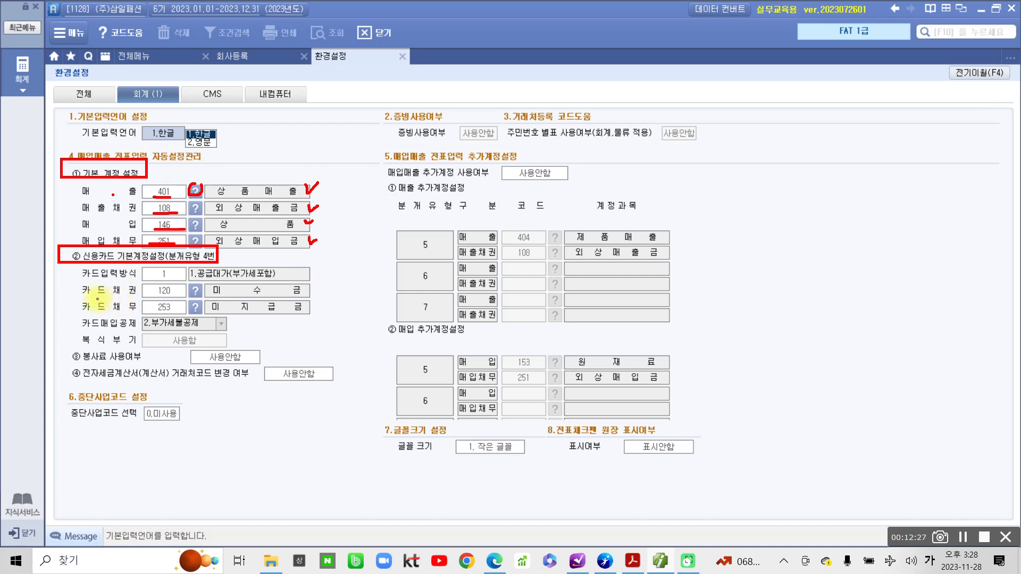
Underline the 카드채권 entry, coded 120 미수금, under 신용카드 기본계정설정 in blue ink.
{"action": "left_click_drag", "start_coordinate": [84, 299], "coordinate": [317, 300]}
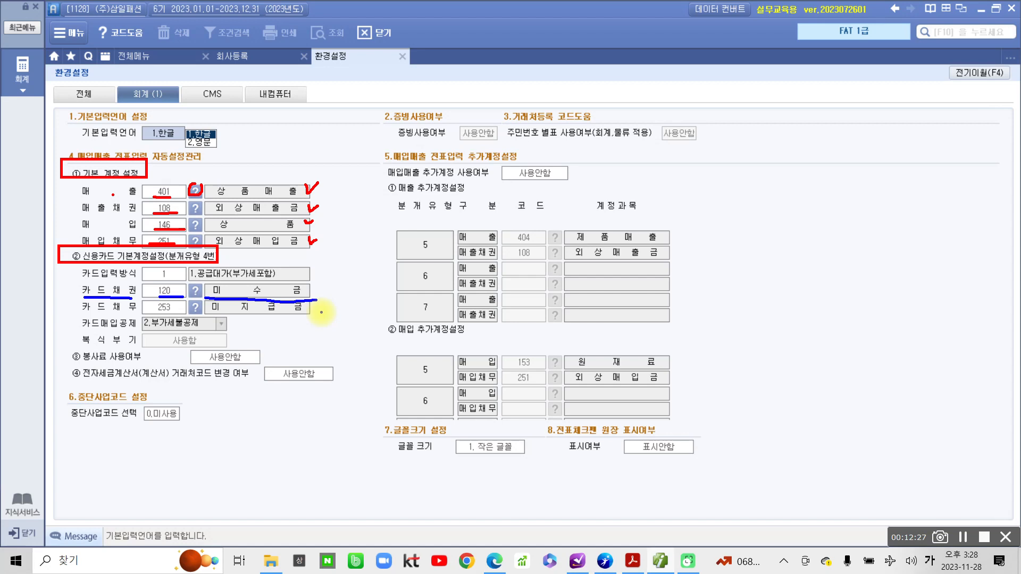
{"action": "left_click_drag", "start_coordinate": [331, 264], "coordinate": [375, 273]}
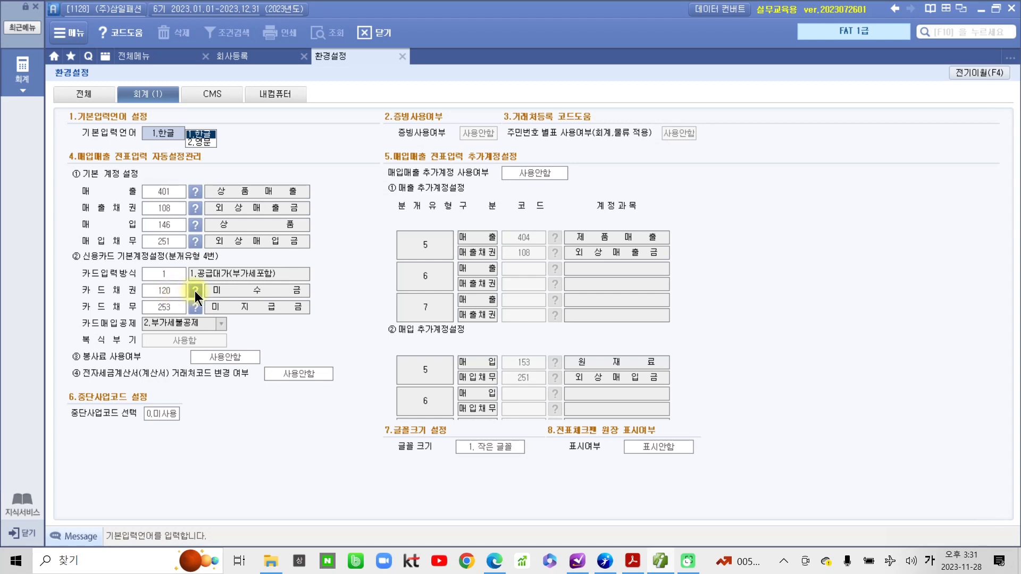
Search the 카드채권 code help for '외상' and choose 108 외상매출금.
{"action": "left_click", "coordinate": [196, 292]}
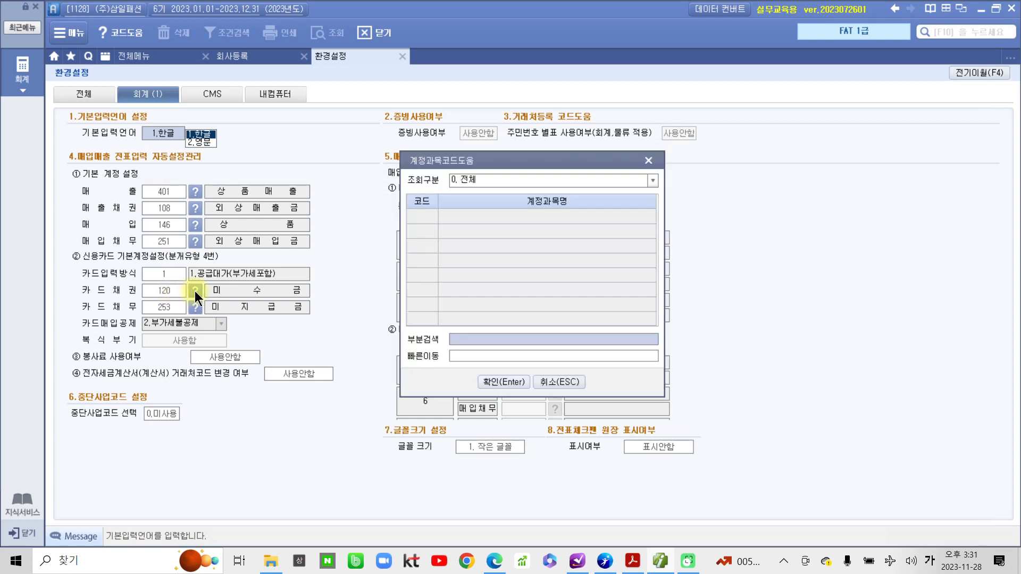
{"action": "left_click", "coordinate": [470, 335]}
{"action": "type", "text": "외상"}
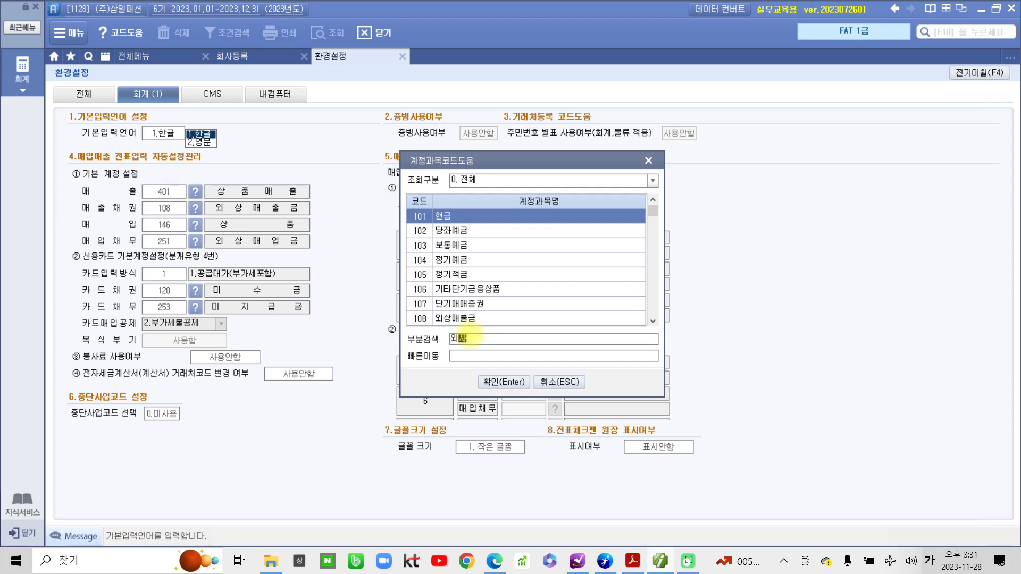
{"action": "key", "text": "Return"}
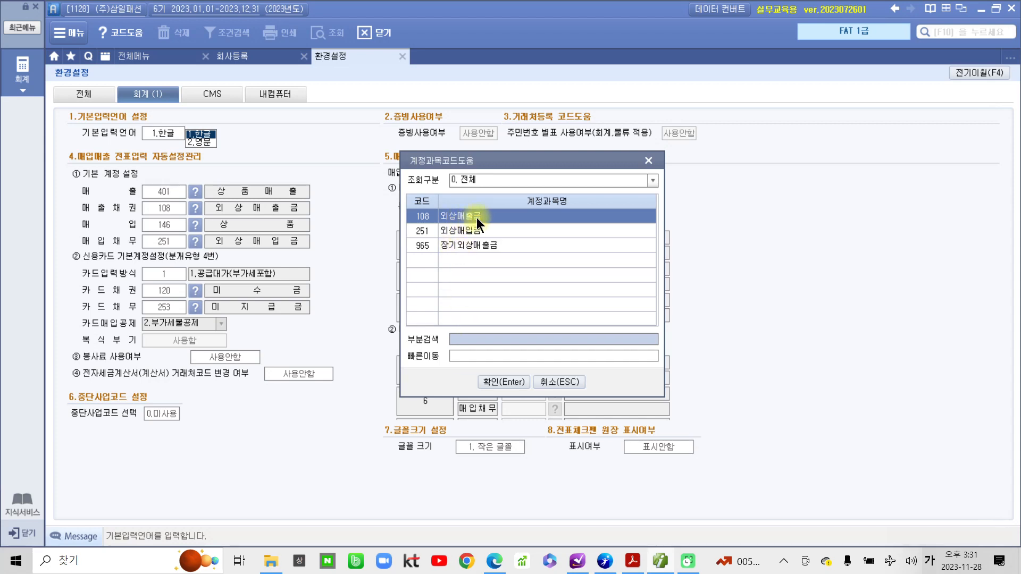
{"action": "left_click", "coordinate": [513, 384]}
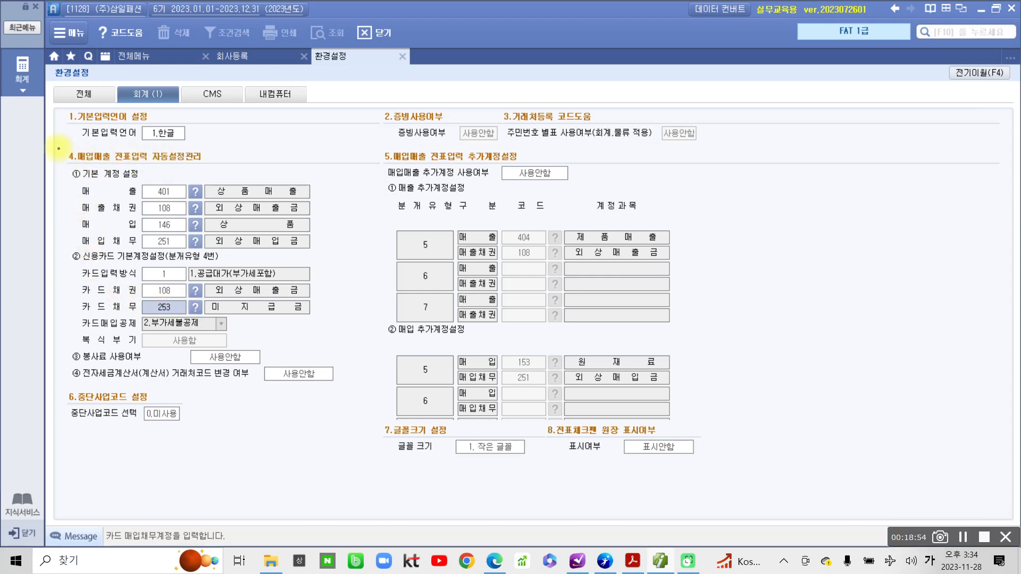
{"action": "mouse_move", "coordinate": [59, 148]}
{"action": "left_mouse_down"}
{"action": "mouse_move", "coordinate": [212, 223]}
{"action": "mouse_move", "coordinate": [322, 319]}
{"action": "left_mouse_up"}
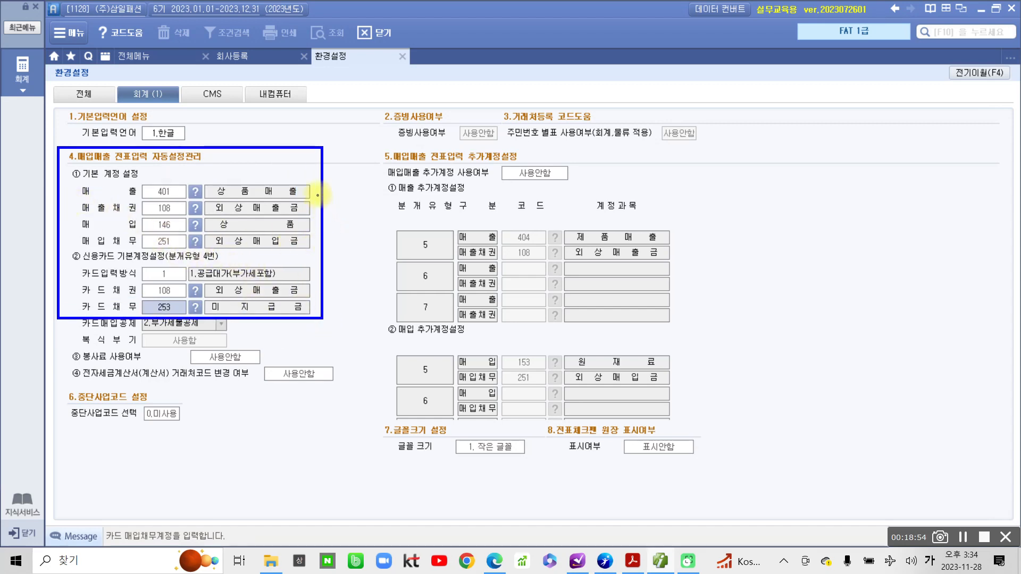
{"action": "mouse_move", "coordinate": [317, 186]}
{"action": "left_mouse_down"}
{"action": "mouse_move", "coordinate": [327, 196]}
{"action": "mouse_move", "coordinate": [316, 243]}
{"action": "mouse_move", "coordinate": [330, 304]}
{"action": "mouse_move", "coordinate": [319, 314]}
{"action": "left_mouse_up"}
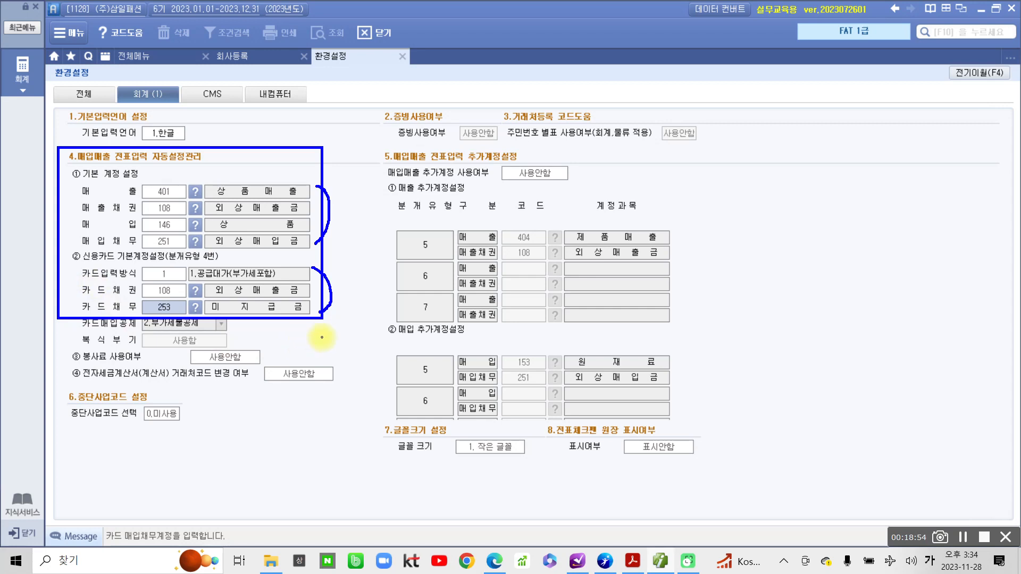
{"action": "key", "text": "Escape"}
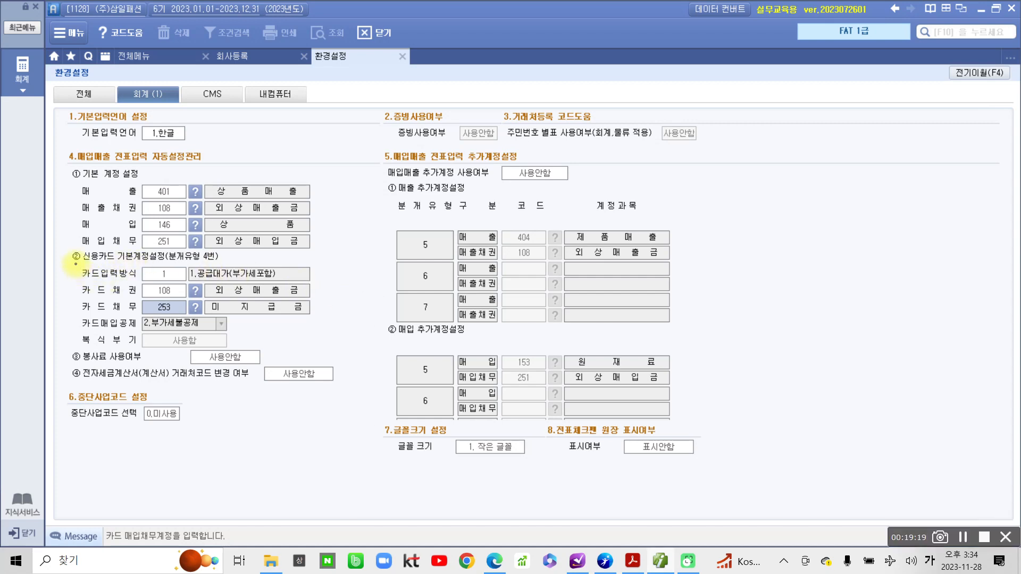
{"action": "left_click_drag", "start_coordinate": [75, 264], "coordinate": [343, 286]}
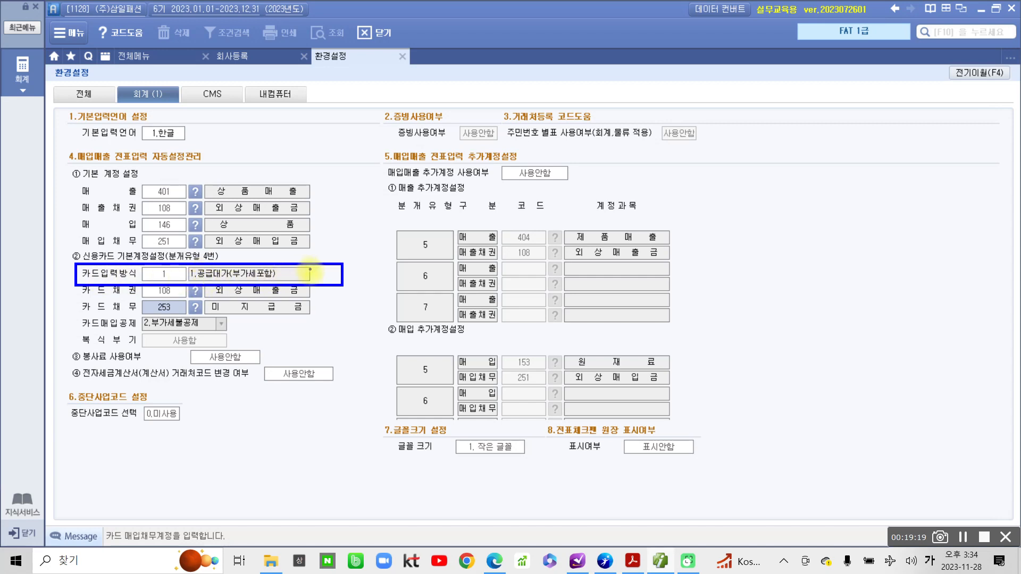
{"action": "mouse_move", "coordinate": [311, 270]}
{"action": "left_mouse_down"}
{"action": "mouse_move", "coordinate": [313, 279]}
{"action": "mouse_move", "coordinate": [323, 266]}
{"action": "left_mouse_up"}
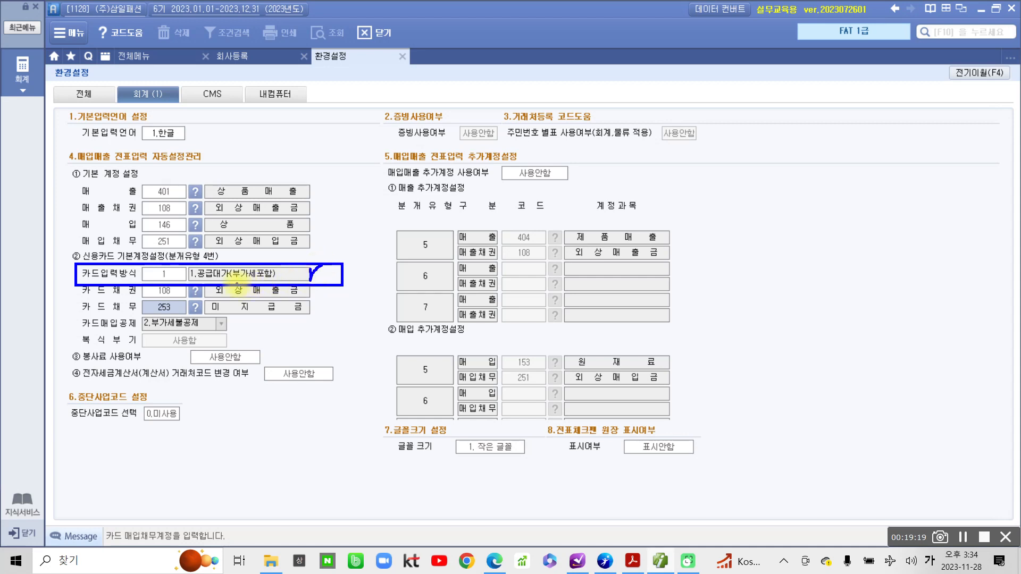
{"action": "left_click_drag", "start_coordinate": [231, 277], "coordinate": [277, 277]}
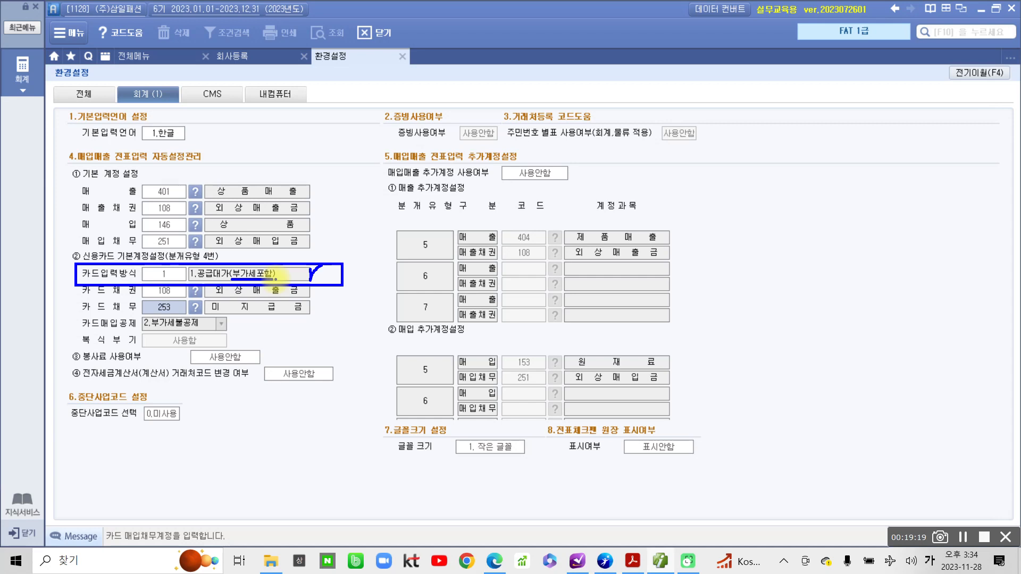
{"action": "mouse_move", "coordinate": [124, 287]}
{"action": "left_mouse_down"}
{"action": "mouse_move", "coordinate": [80, 262]}
{"action": "mouse_move", "coordinate": [129, 287]}
{"action": "mouse_move", "coordinate": [250, 251]}
{"action": "mouse_move", "coordinate": [266, 277]}
{"action": "mouse_move", "coordinate": [188, 276]}
{"action": "mouse_move", "coordinate": [234, 245]}
{"action": "left_mouse_up"}
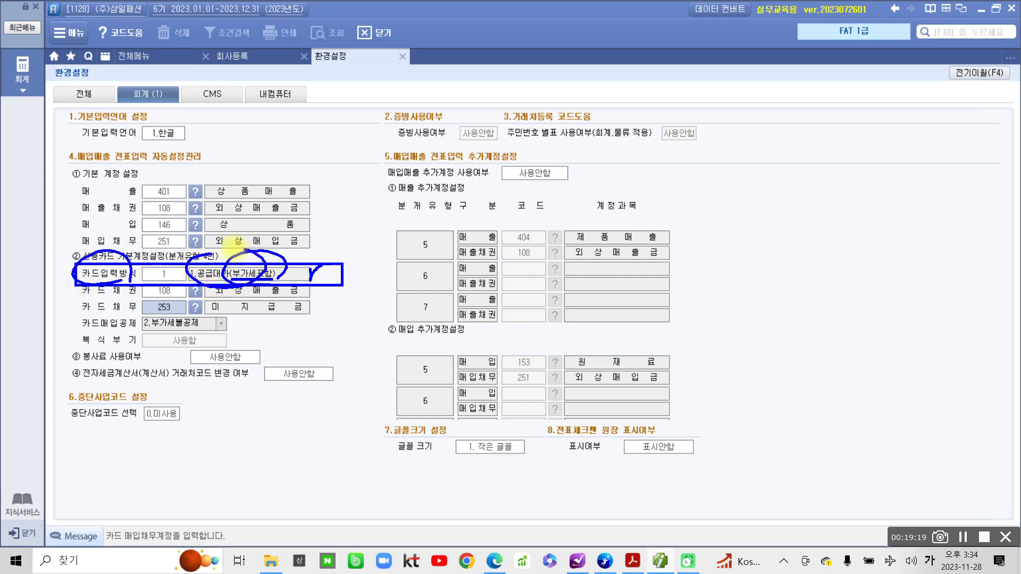
{"action": "key", "text": "Escape"}
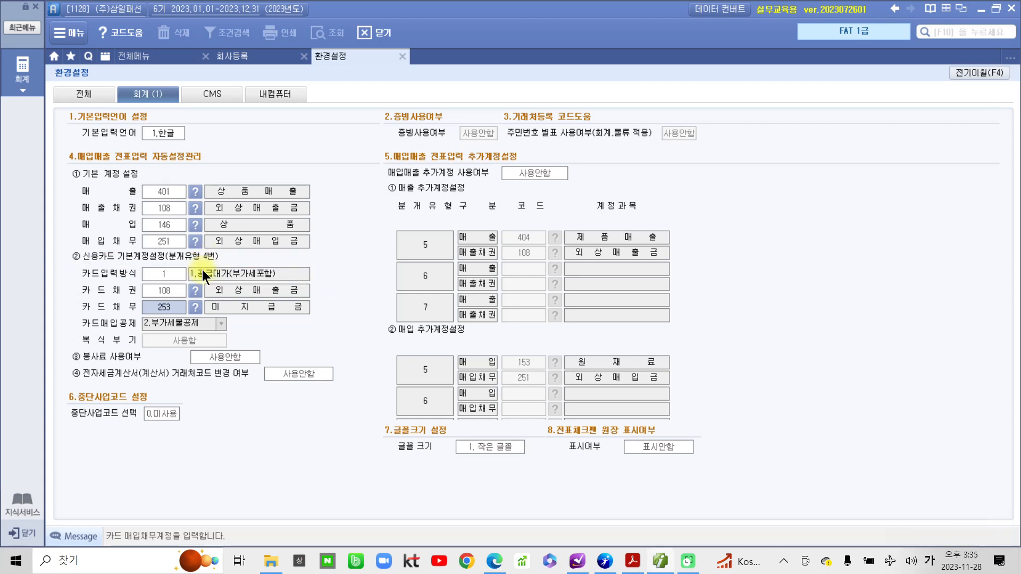
{"action": "left_click", "coordinate": [161, 276]}
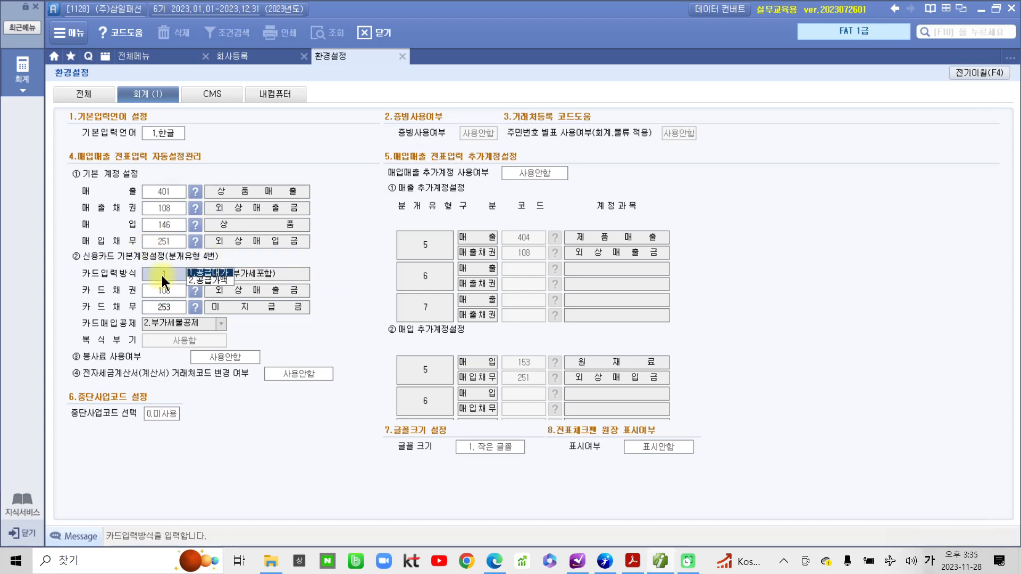
{"action": "left_click", "coordinate": [192, 282]}
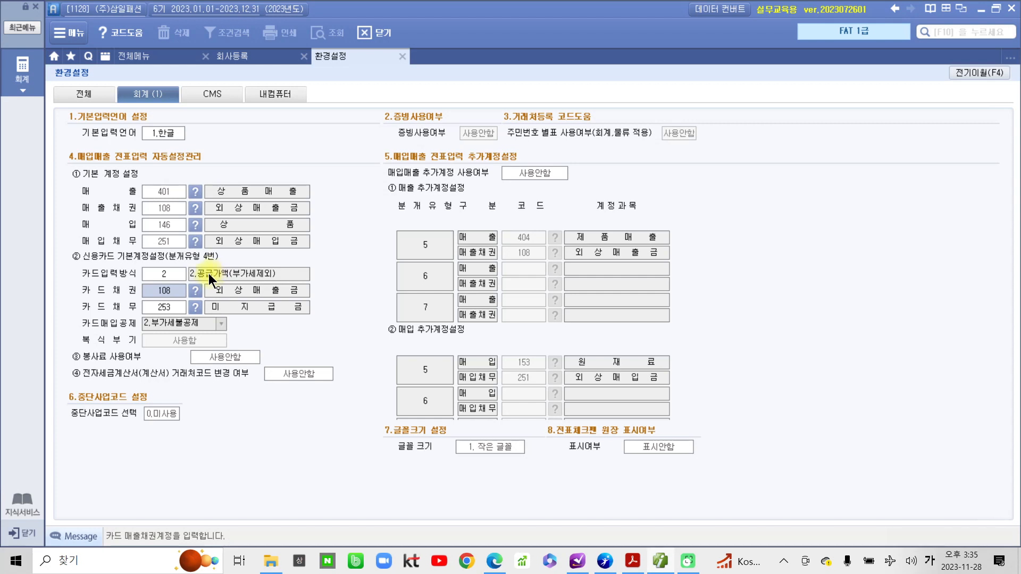
{"action": "left_click", "coordinate": [170, 270]}
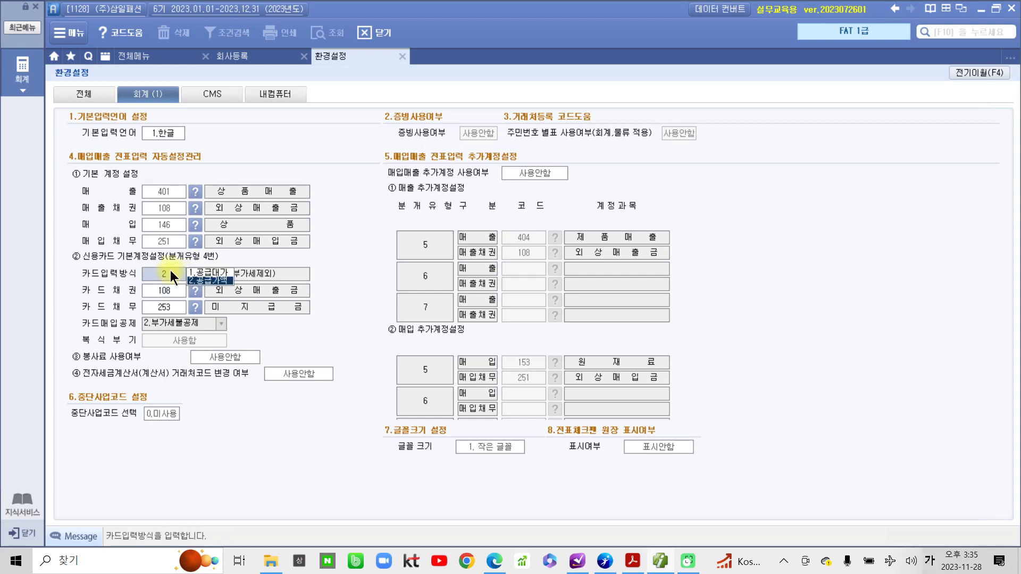
{"action": "left_click", "coordinate": [199, 270]}
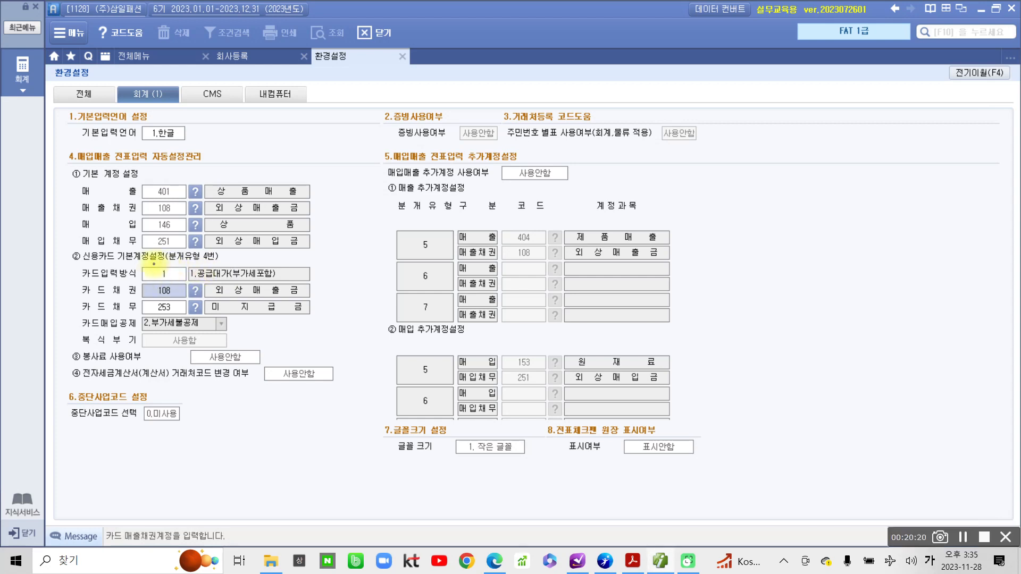
{"action": "left_click_drag", "start_coordinate": [145, 271], "coordinate": [321, 283]}
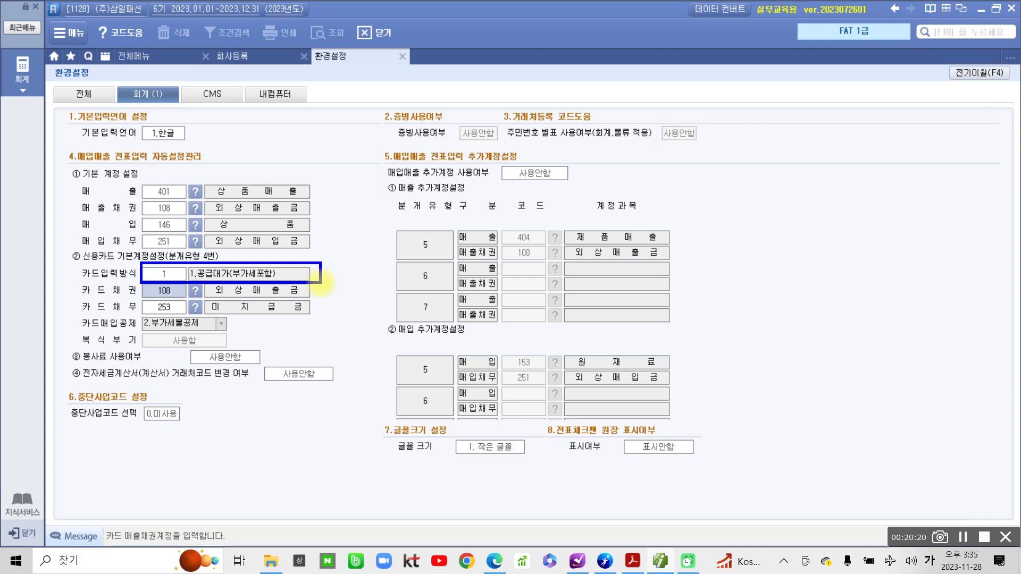
{"action": "mouse_move", "coordinate": [343, 262]}
{"action": "left_mouse_down"}
{"action": "mouse_move", "coordinate": [407, 189]}
{"action": "mouse_move", "coordinate": [479, 194]}
{"action": "mouse_move", "coordinate": [497, 210]}
{"action": "mouse_move", "coordinate": [519, 159]}
{"action": "mouse_move", "coordinate": [571, 157]}
{"action": "mouse_move", "coordinate": [577, 170]}
{"action": "mouse_move", "coordinate": [598, 170]}
{"action": "left_mouse_up"}
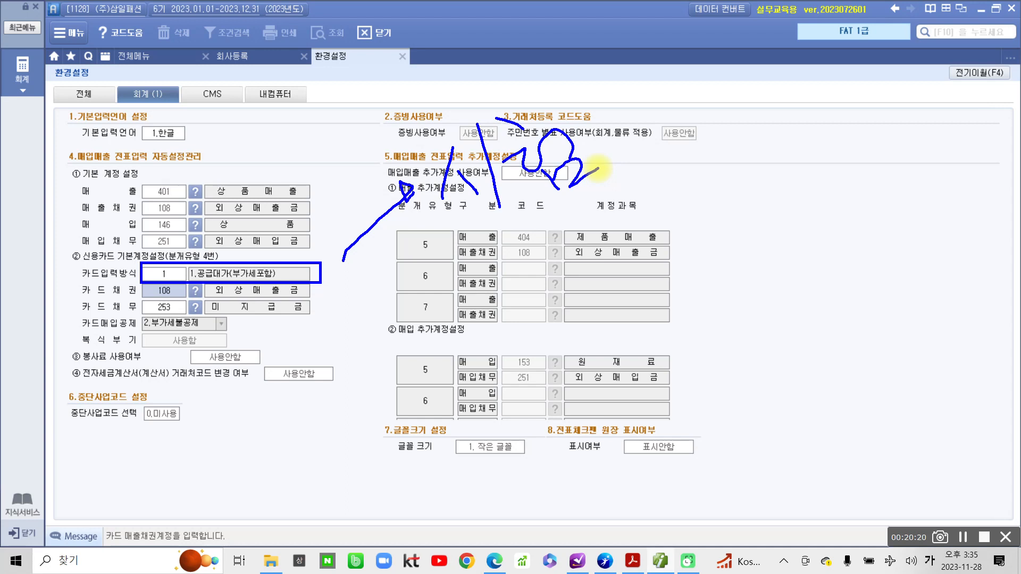
{"action": "mouse_move", "coordinate": [153, 286]}
{"action": "left_mouse_down"}
{"action": "mouse_move", "coordinate": [173, 291]}
{"action": "mouse_move", "coordinate": [266, 240]}
{"action": "mouse_move", "coordinate": [126, 287]}
{"action": "left_mouse_up"}
{"action": "key", "text": "Escape"}
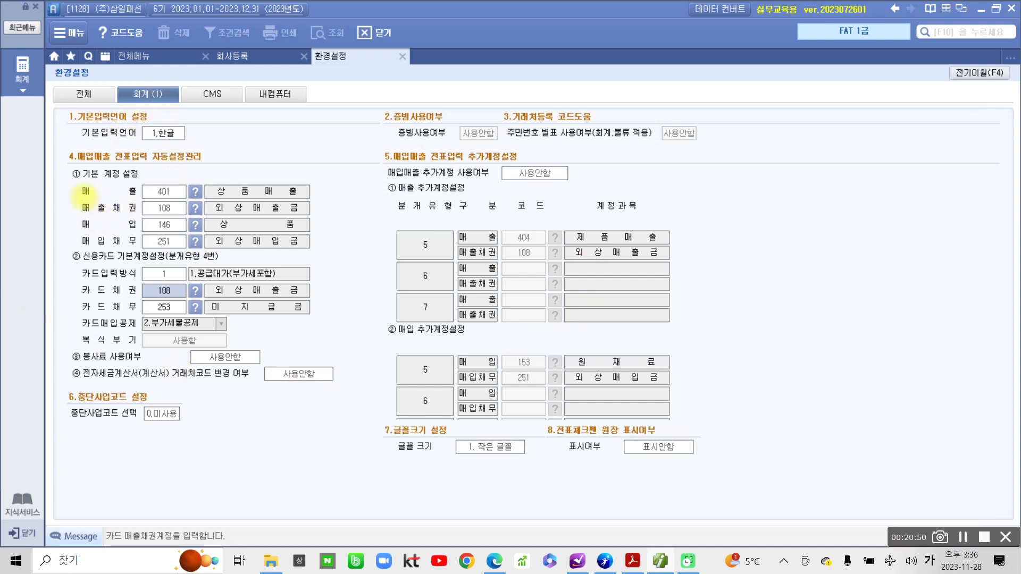
{"action": "mouse_move", "coordinate": [51, 156]}
{"action": "left_mouse_down"}
{"action": "mouse_move", "coordinate": [346, 338]}
{"action": "mouse_move", "coordinate": [348, 348]}
{"action": "left_mouse_up"}
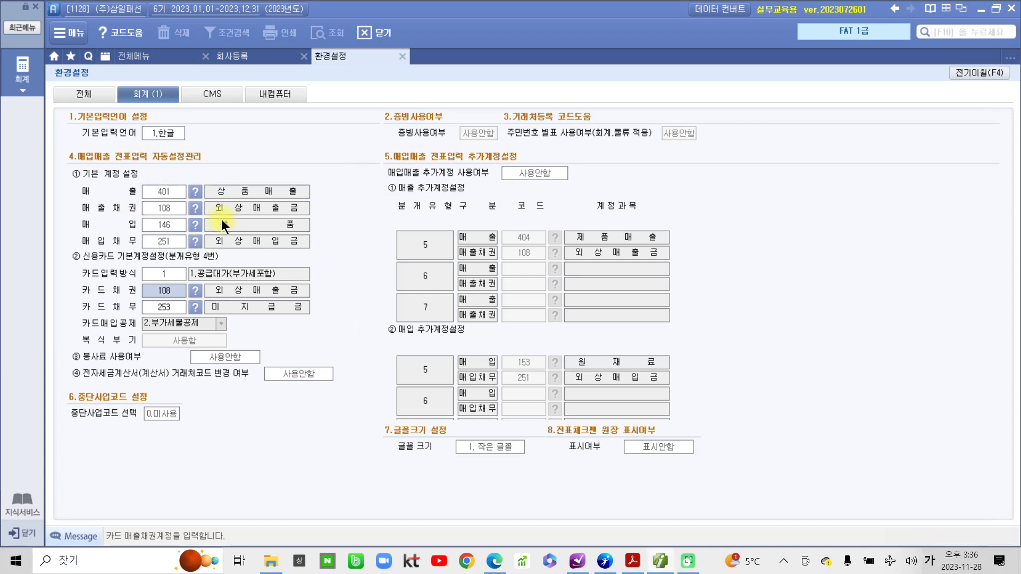
Show the 내컴퓨터 settings and mark the 일반전표 엔터키 자동복사 options, all set to 사용안함.
{"action": "left_click", "coordinate": [266, 94]}
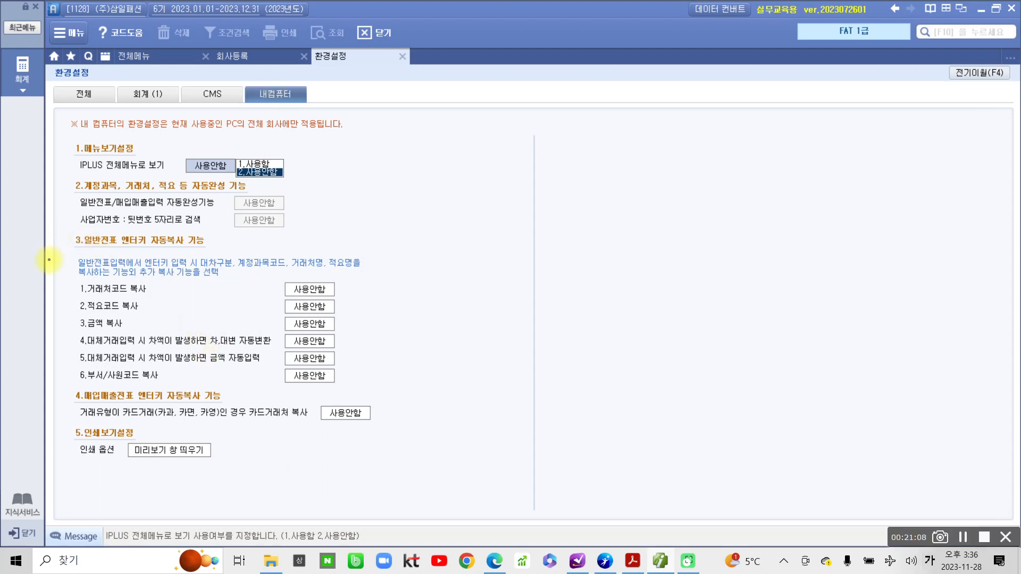
{"action": "mouse_move", "coordinate": [57, 218]}
{"action": "left_mouse_down"}
{"action": "mouse_move", "coordinate": [389, 416]}
{"action": "mouse_move", "coordinate": [416, 409]}
{"action": "mouse_move", "coordinate": [418, 425]}
{"action": "left_mouse_up"}
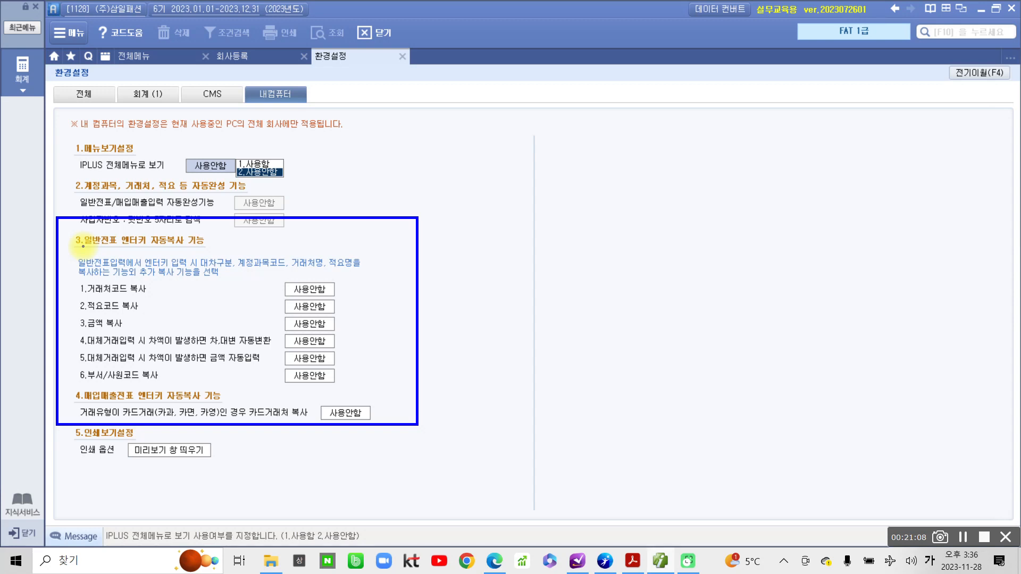
{"action": "left_click_drag", "start_coordinate": [83, 246], "coordinate": [232, 252]}
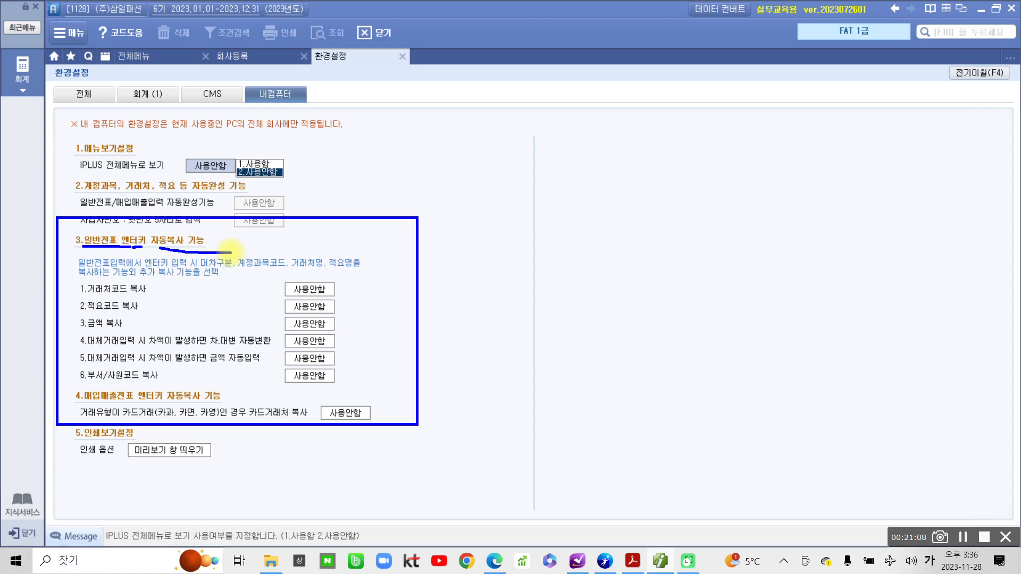
{"action": "left_click_drag", "start_coordinate": [533, 212], "coordinate": [936, 209]}
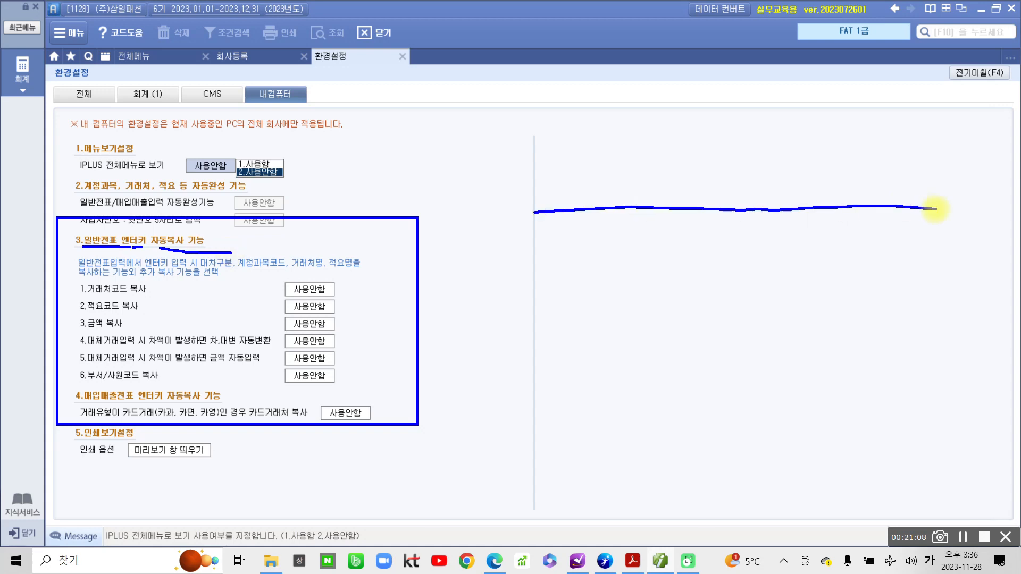
{"action": "mouse_move", "coordinate": [532, 261]}
{"action": "left_mouse_down"}
{"action": "mouse_move", "coordinate": [658, 263]}
{"action": "mouse_move", "coordinate": [629, 284]}
{"action": "left_mouse_up"}
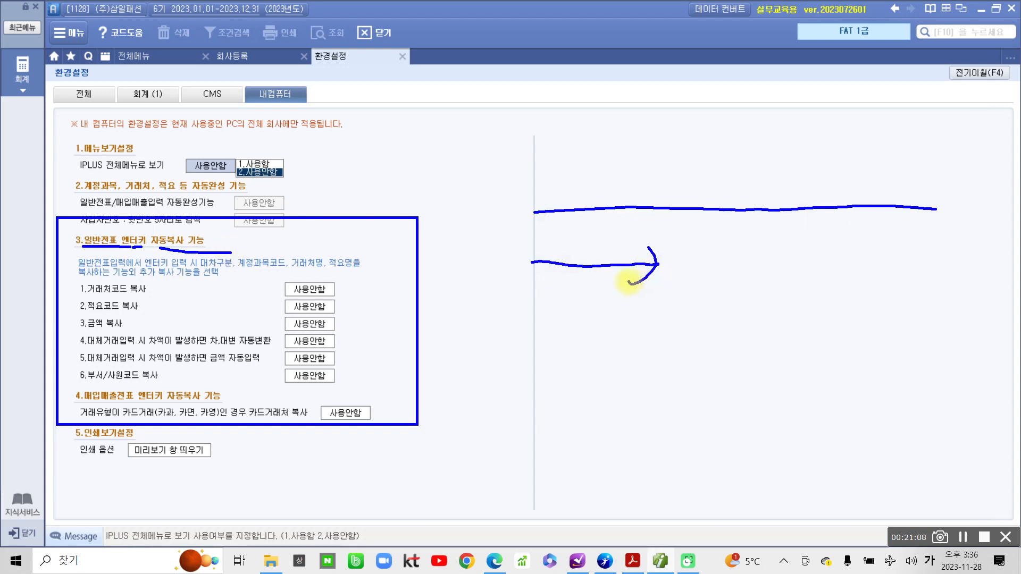
{"action": "mouse_move", "coordinate": [706, 260]}
{"action": "left_mouse_down"}
{"action": "mouse_move", "coordinate": [762, 259]}
{"action": "mouse_move", "coordinate": [764, 273]}
{"action": "left_mouse_up"}
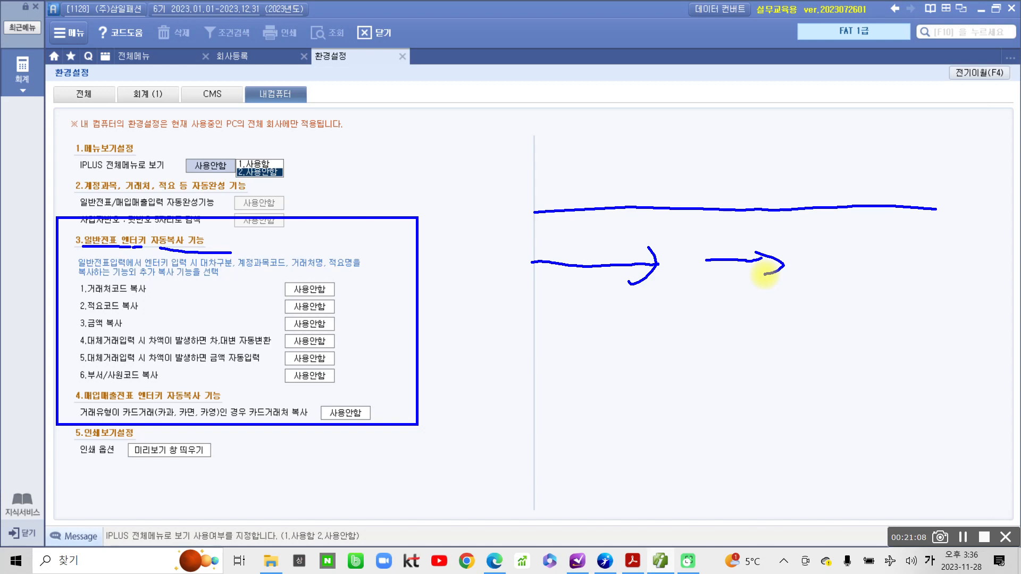
{"action": "mouse_move", "coordinate": [91, 282]}
{"action": "left_mouse_down"}
{"action": "mouse_move", "coordinate": [79, 290]}
{"action": "mouse_move", "coordinate": [137, 280]}
{"action": "mouse_move", "coordinate": [80, 296]}
{"action": "mouse_move", "coordinate": [85, 320]}
{"action": "mouse_move", "coordinate": [128, 322]}
{"action": "left_mouse_up"}
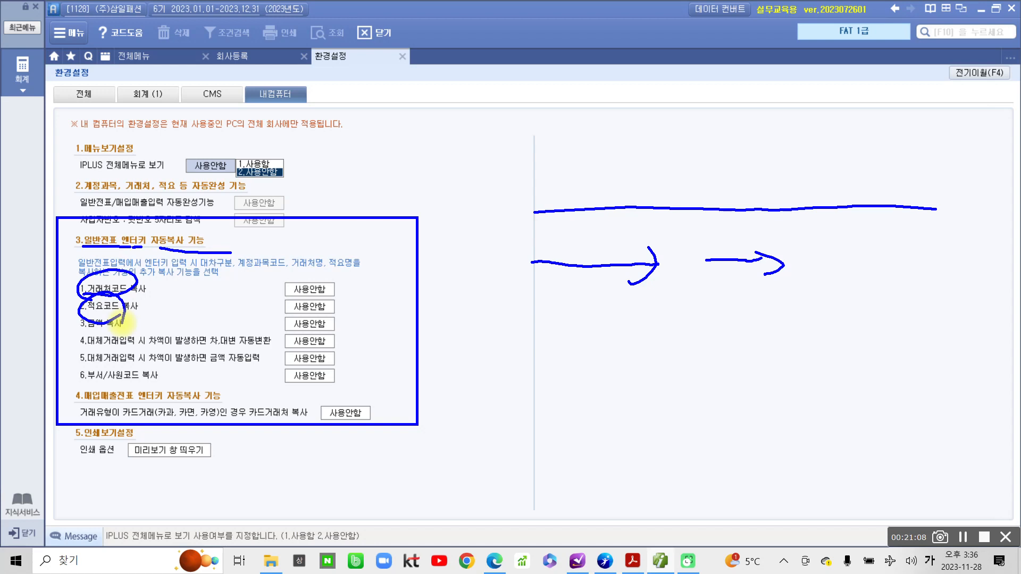
{"action": "mouse_move", "coordinate": [348, 279]}
{"action": "left_mouse_down"}
{"action": "mouse_move", "coordinate": [350, 293]}
{"action": "mouse_move", "coordinate": [368, 289]}
{"action": "mouse_move", "coordinate": [367, 307]}
{"action": "left_mouse_up"}
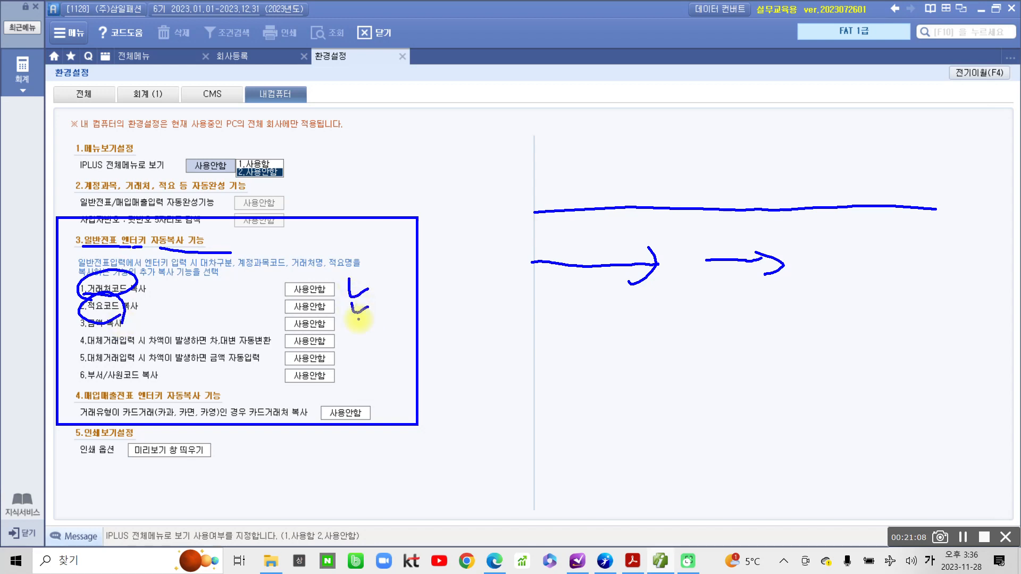
{"action": "key", "text": "Escape"}
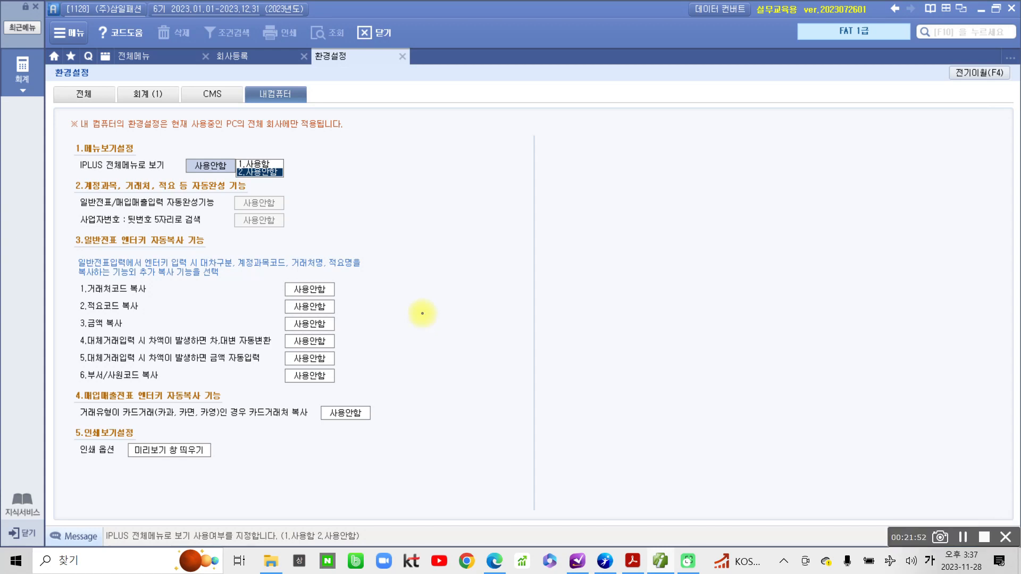
{"action": "mouse_move", "coordinate": [569, 126]}
{"action": "left_mouse_down"}
{"action": "mouse_move", "coordinate": [597, 145]}
{"action": "mouse_move", "coordinate": [578, 169]}
{"action": "left_mouse_up"}
{"action": "left_click_drag", "start_coordinate": [597, 143], "coordinate": [617, 165]}
{"action": "mouse_move", "coordinate": [625, 128]}
{"action": "left_mouse_down"}
{"action": "mouse_move", "coordinate": [663, 183]}
{"action": "mouse_move", "coordinate": [649, 207]}
{"action": "left_mouse_up"}
{"action": "mouse_move", "coordinate": [681, 131]}
{"action": "left_mouse_down"}
{"action": "mouse_move", "coordinate": [683, 151]}
{"action": "mouse_move", "coordinate": [721, 170]}
{"action": "left_mouse_up"}
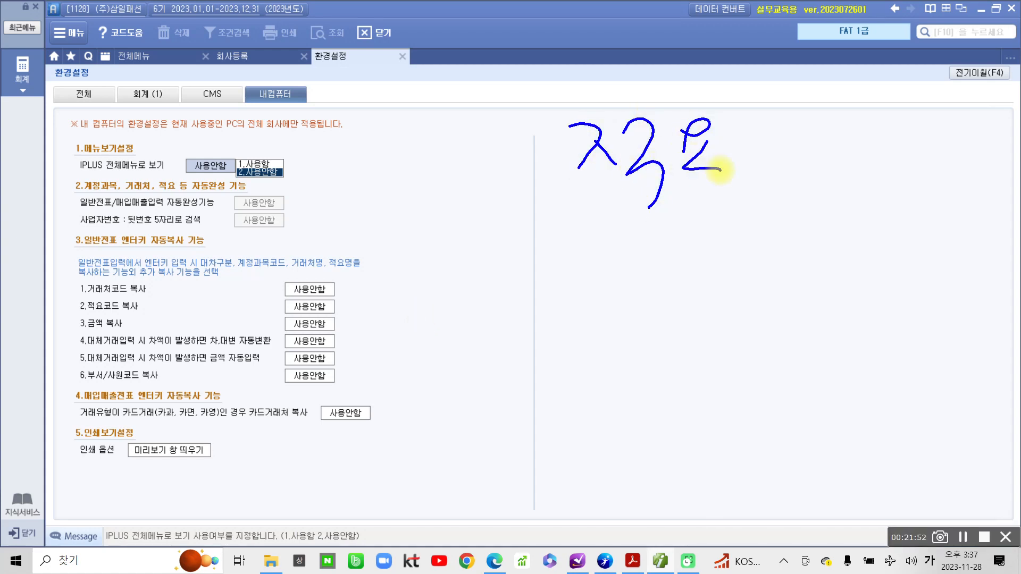
{"action": "left_click_drag", "start_coordinate": [462, 213], "coordinate": [895, 218]}
{"action": "left_click_drag", "start_coordinate": [594, 235], "coordinate": [634, 263]}
{"action": "mouse_move", "coordinate": [617, 258]}
{"action": "left_mouse_down"}
{"action": "mouse_move", "coordinate": [654, 274]}
{"action": "mouse_move", "coordinate": [684, 250]}
{"action": "mouse_move", "coordinate": [691, 287]}
{"action": "left_mouse_up"}
{"action": "mouse_move", "coordinate": [718, 240]}
{"action": "left_mouse_down"}
{"action": "mouse_move", "coordinate": [705, 259]}
{"action": "mouse_move", "coordinate": [728, 239]}
{"action": "mouse_move", "coordinate": [726, 259]}
{"action": "left_mouse_up"}
{"action": "mouse_move", "coordinate": [742, 230]}
{"action": "left_mouse_down"}
{"action": "mouse_move", "coordinate": [729, 266]}
{"action": "mouse_move", "coordinate": [739, 285]}
{"action": "left_mouse_up"}
{"action": "left_click_drag", "start_coordinate": [761, 243], "coordinate": [760, 266]}
{"action": "left_click_drag", "start_coordinate": [777, 231], "coordinate": [773, 256]}
{"action": "left_click_drag", "start_coordinate": [802, 220], "coordinate": [795, 275]}
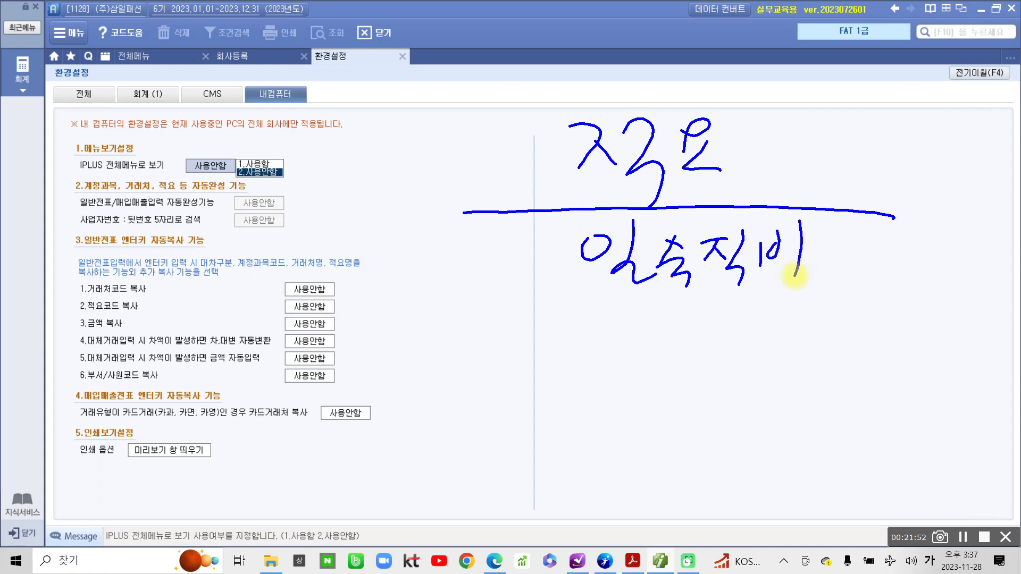
{"action": "left_click_drag", "start_coordinate": [452, 298], "coordinate": [891, 290]}
{"action": "left_click_drag", "start_coordinate": [379, 227], "coordinate": [380, 272]}
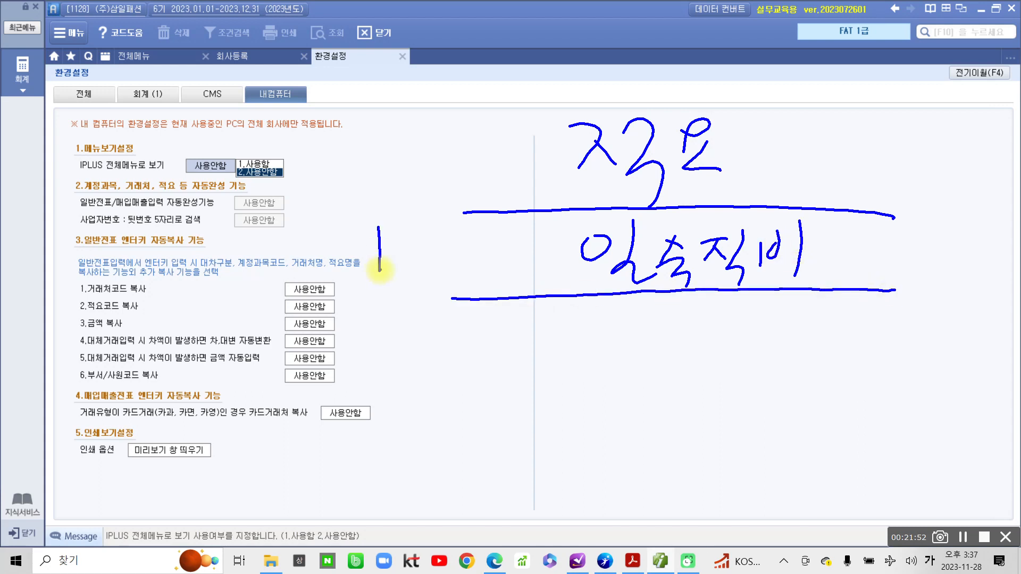
{"action": "left_click_drag", "start_coordinate": [365, 352], "coordinate": [399, 382]}
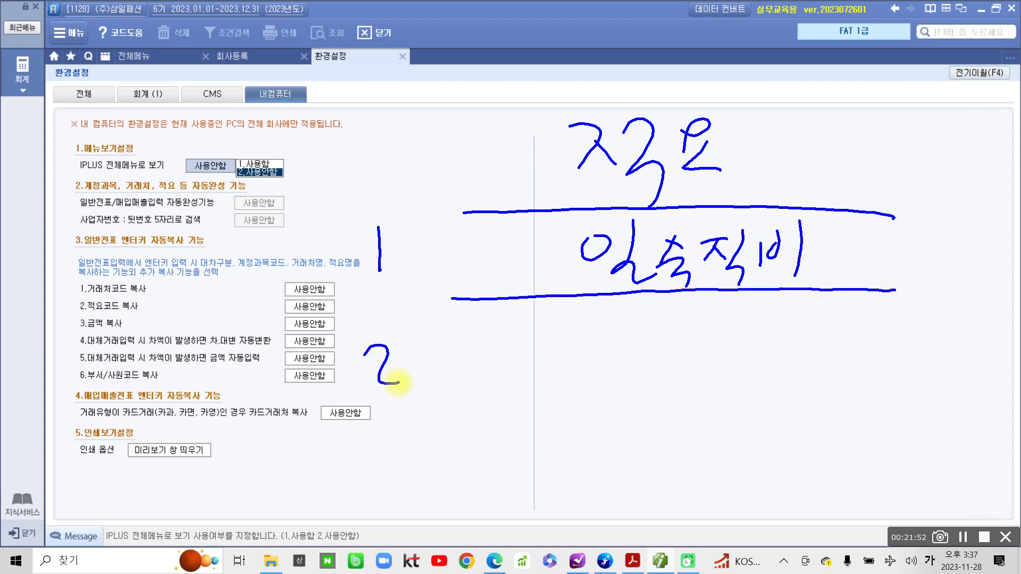
{"action": "mouse_move", "coordinate": [506, 360]}
{"action": "left_mouse_down"}
{"action": "mouse_move", "coordinate": [643, 355]}
{"action": "mouse_move", "coordinate": [613, 371]}
{"action": "left_mouse_up"}
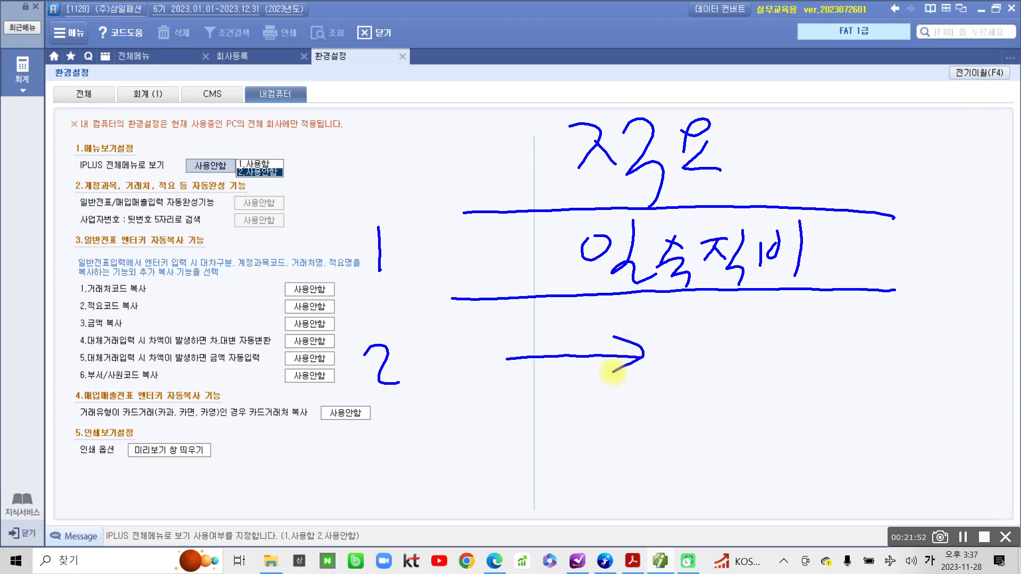
{"action": "left_click_drag", "start_coordinate": [711, 333], "coordinate": [677, 410]}
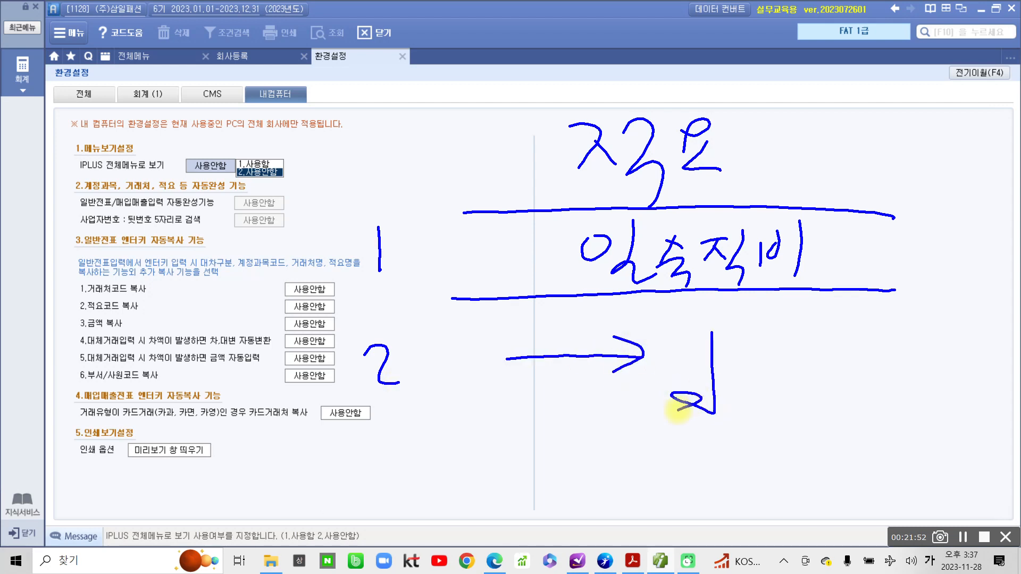
{"action": "left_click_drag", "start_coordinate": [685, 330], "coordinate": [670, 343]}
{"action": "left_click_drag", "start_coordinate": [695, 330], "coordinate": [680, 346]}
{"action": "mouse_move", "coordinate": [759, 275]}
{"action": "left_mouse_down"}
{"action": "mouse_move", "coordinate": [760, 334]}
{"action": "mouse_move", "coordinate": [748, 345]}
{"action": "left_mouse_up"}
{"action": "key", "text": "Escape"}
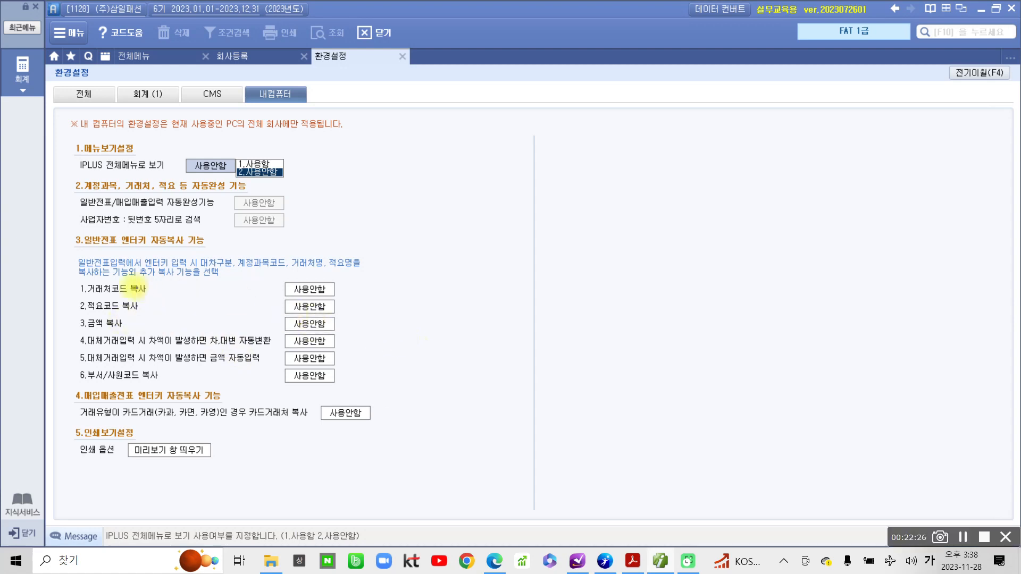
{"action": "left_click_drag", "start_coordinate": [68, 278], "coordinate": [413, 388]}
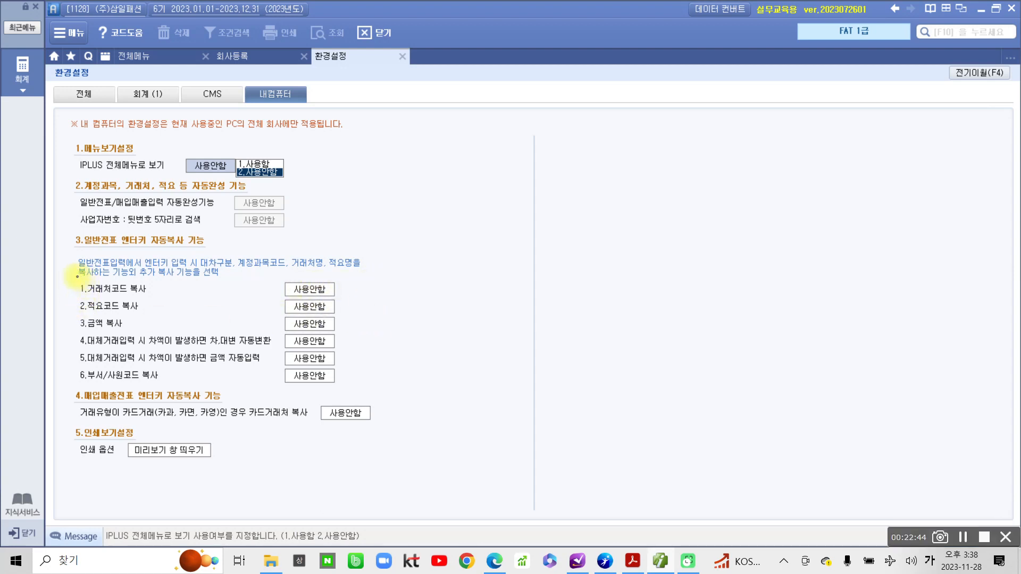
{"action": "mouse_move", "coordinate": [77, 277]}
{"action": "left_mouse_down"}
{"action": "mouse_move", "coordinate": [292, 357]}
{"action": "mouse_move", "coordinate": [361, 396]}
{"action": "left_mouse_up"}
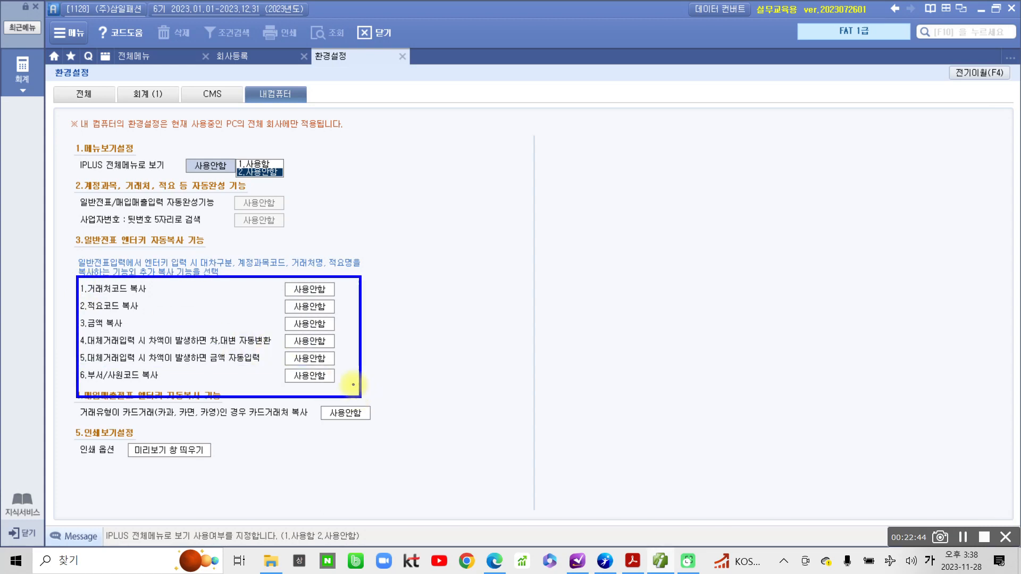
{"action": "mouse_move", "coordinate": [450, 275]}
{"action": "left_mouse_down"}
{"action": "mouse_move", "coordinate": [330, 155]}
{"action": "mouse_move", "coordinate": [292, 97]}
{"action": "mouse_move", "coordinate": [283, 104]}
{"action": "left_mouse_up"}
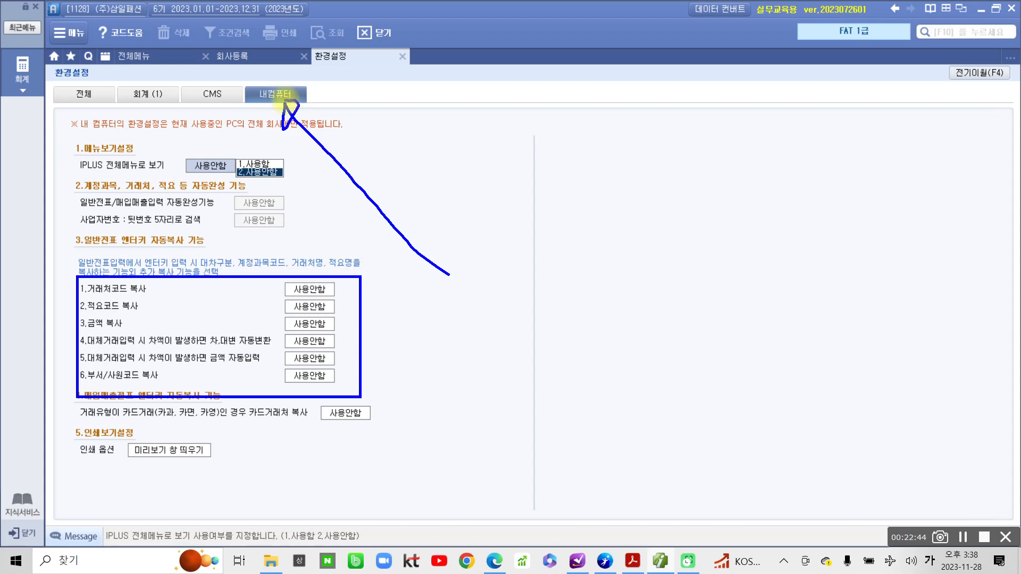
{"action": "mouse_move", "coordinate": [592, 171]}
{"action": "left_mouse_down"}
{"action": "mouse_move", "coordinate": [171, 141]}
{"action": "mouse_move", "coordinate": [151, 112]}
{"action": "left_mouse_up"}
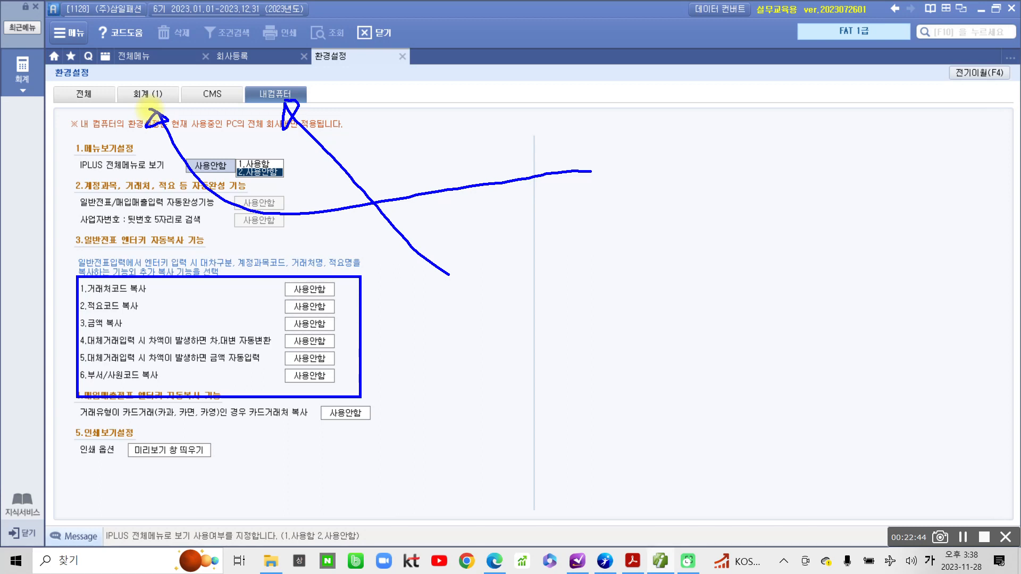
{"action": "mouse_move", "coordinate": [584, 408]}
{"action": "left_mouse_down"}
{"action": "mouse_move", "coordinate": [230, 398]}
{"action": "mouse_move", "coordinate": [80, 107]}
{"action": "mouse_move", "coordinate": [77, 125]}
{"action": "mouse_move", "coordinate": [85, 101]}
{"action": "left_mouse_up"}
{"action": "key", "text": "Escape"}
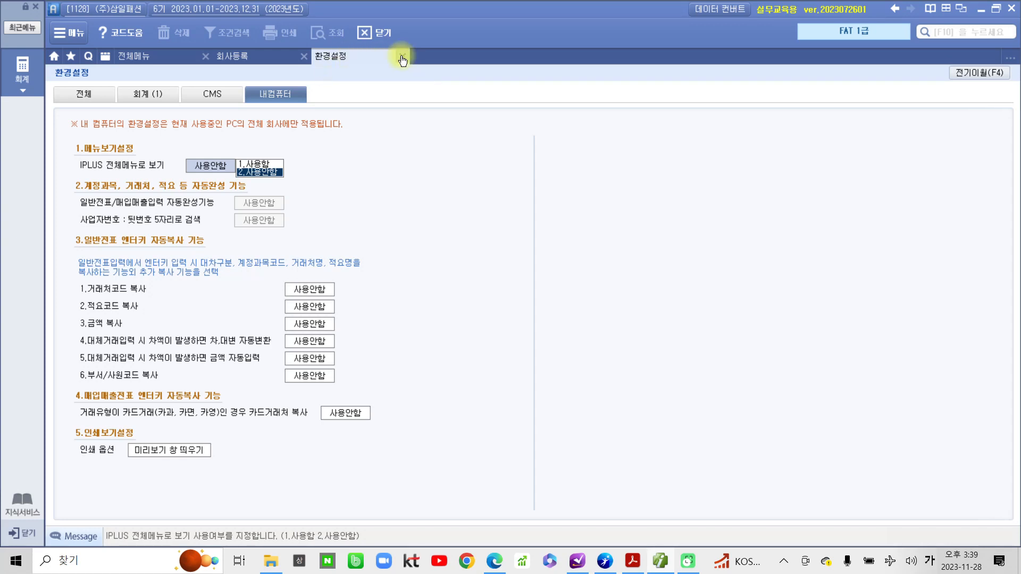
Close the 환경설정 and 회사등록 screens, accepting the restart warning.
{"action": "left_click", "coordinate": [402, 56]}
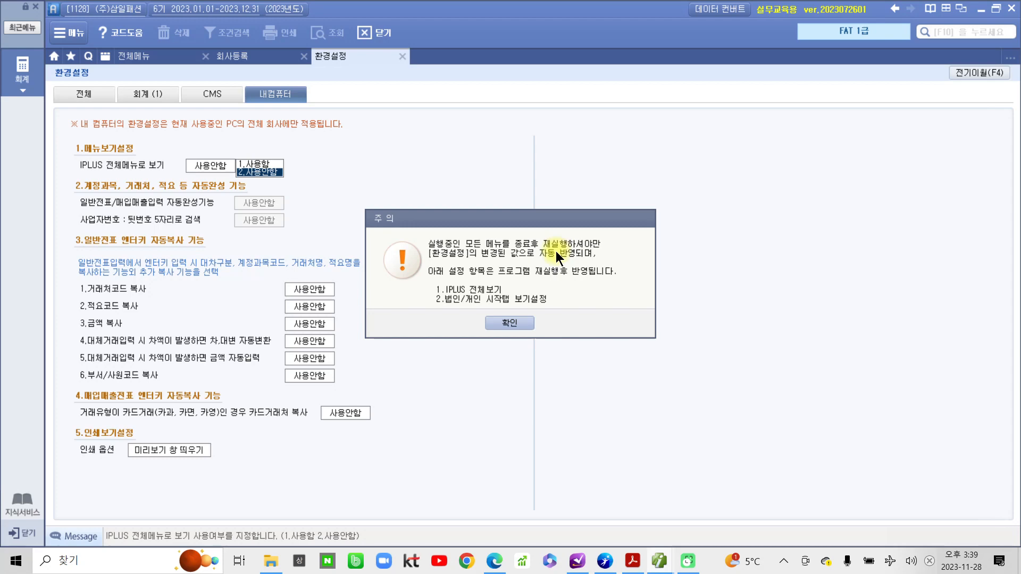
{"action": "left_click", "coordinate": [496, 323]}
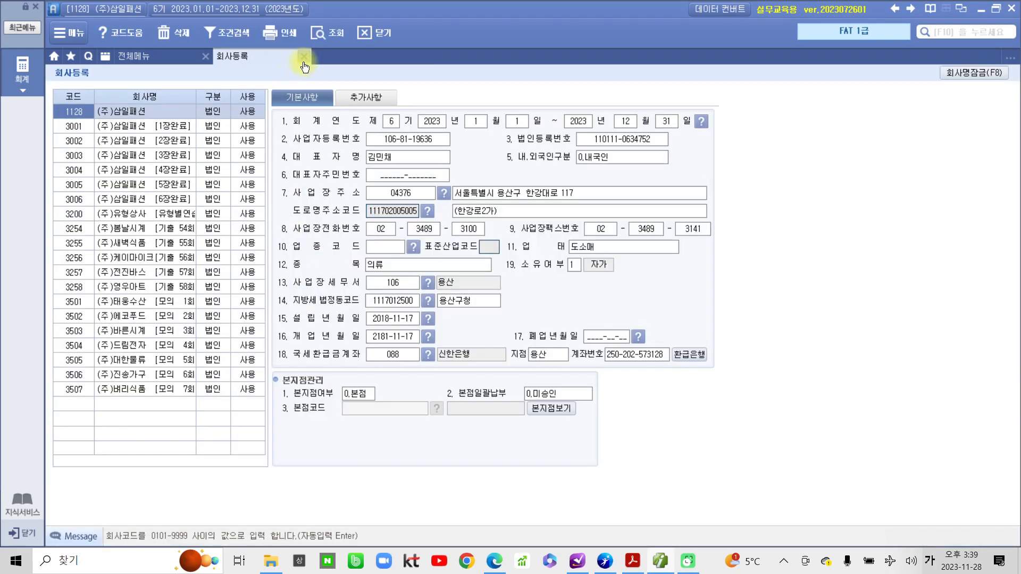
{"action": "left_click", "coordinate": [304, 57]}
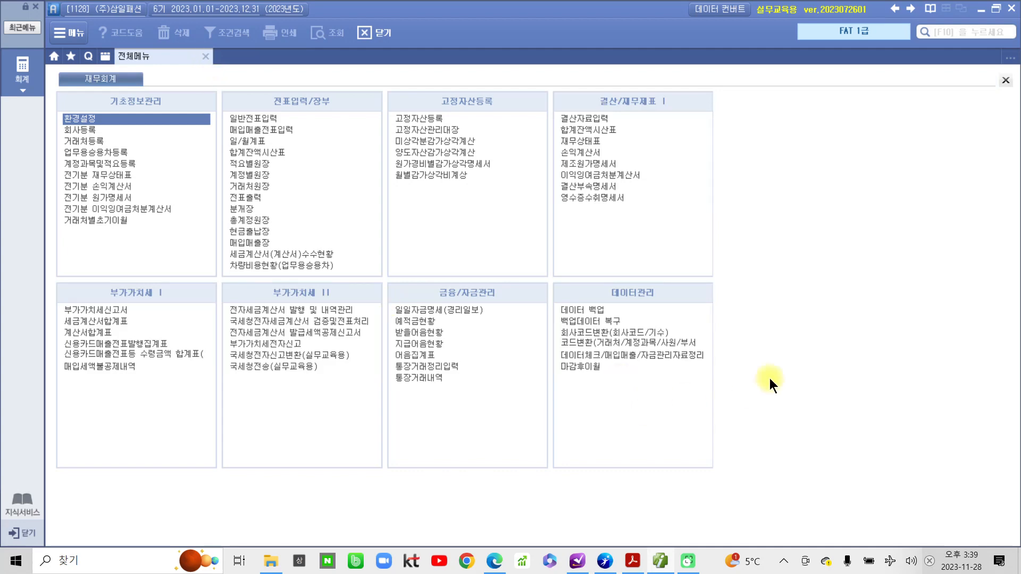
{"action": "left_click", "coordinate": [661, 565]}
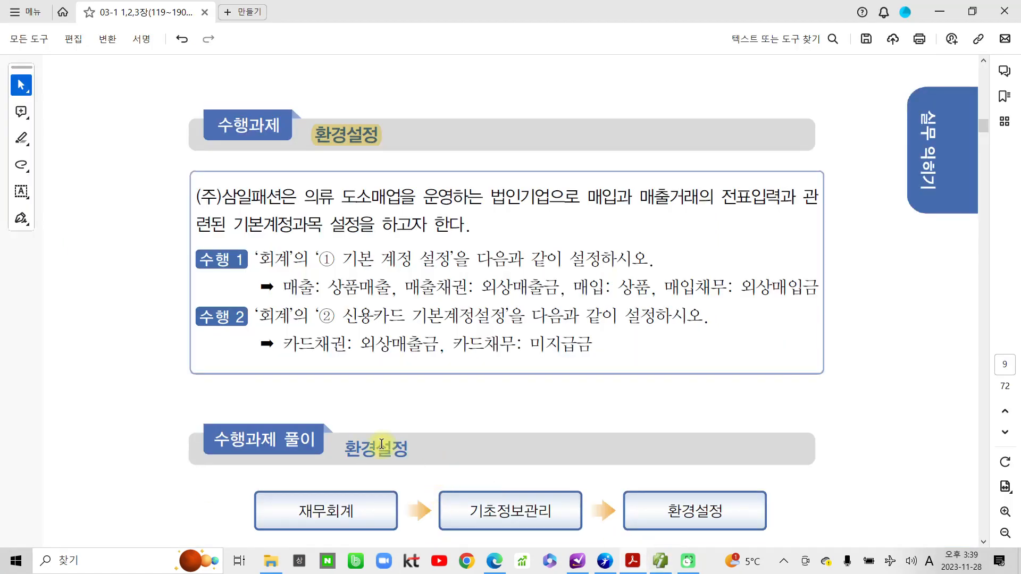
Highlight the section 04 거래처등록 heading in yellow in the textbook.
{"action": "scroll", "coordinate": [384, 454], "scroll_direction": "down", "scroll_amount": 5}
{"action": "scroll", "coordinate": [384, 453], "scroll_direction": "down", "scroll_amount": 15}
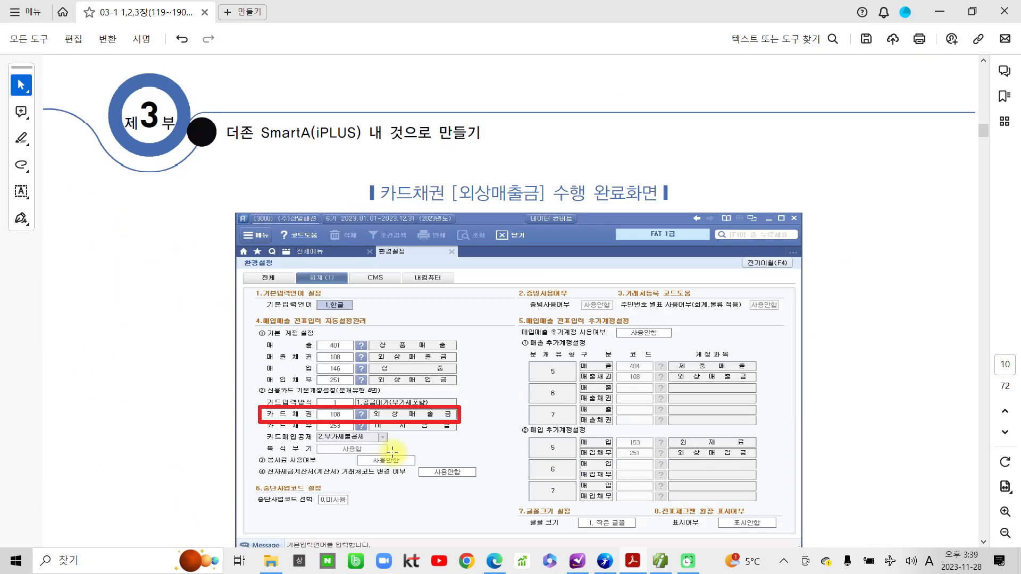
{"action": "scroll", "coordinate": [392, 452], "scroll_direction": "down", "scroll_amount": 7}
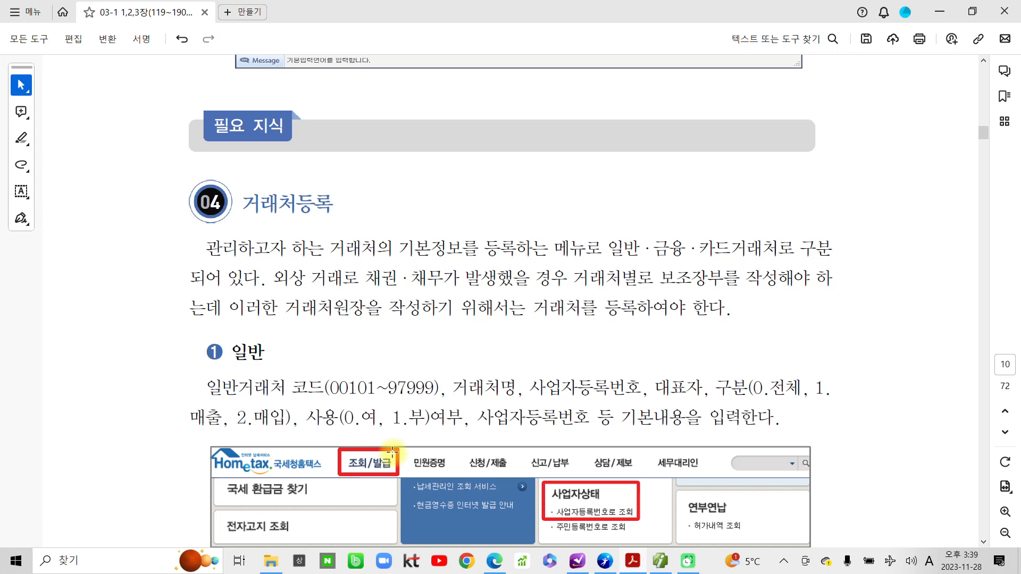
{"action": "left_click_drag", "start_coordinate": [244, 204], "coordinate": [326, 205]}
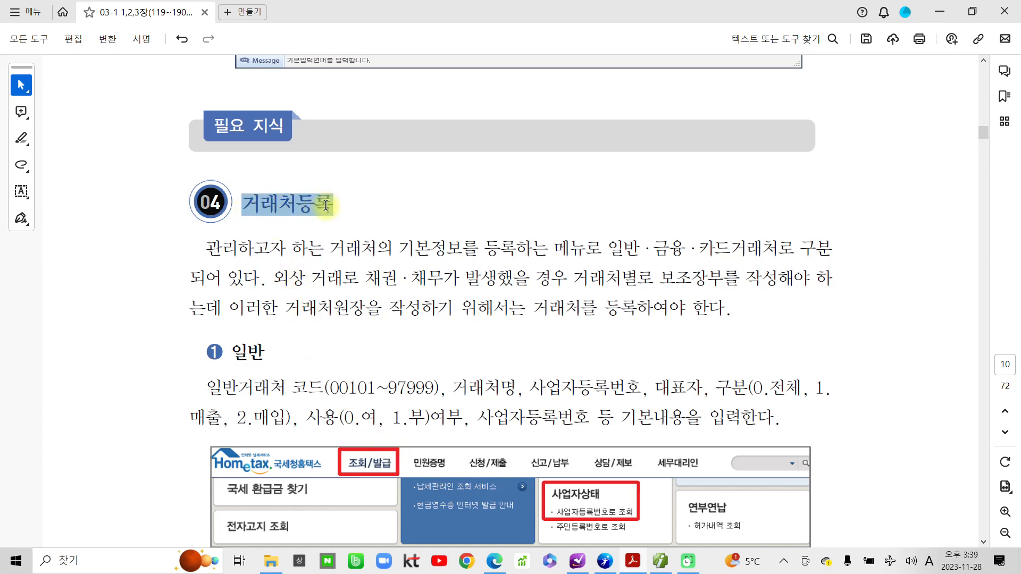
{"action": "left_click", "coordinate": [342, 174]}
Scroll on to the 금융 and 카드 code-range explanations and mark them up.
{"action": "scroll", "coordinate": [452, 305], "scroll_direction": "down", "scroll_amount": 3}
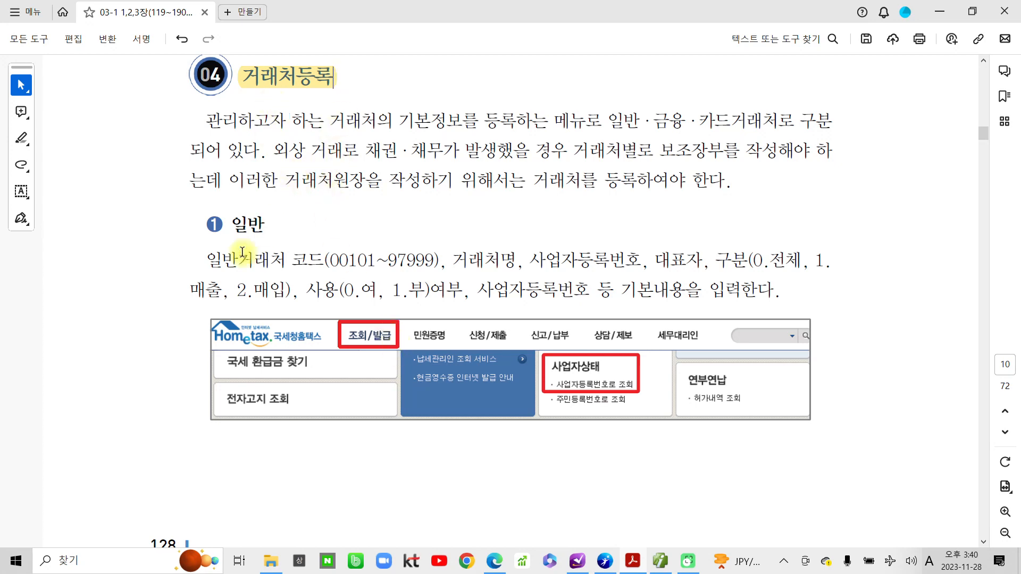
{"action": "mouse_move", "coordinate": [260, 234]}
{"action": "left_mouse_down"}
{"action": "mouse_move", "coordinate": [274, 205]}
{"action": "mouse_move", "coordinate": [258, 247]}
{"action": "left_mouse_up"}
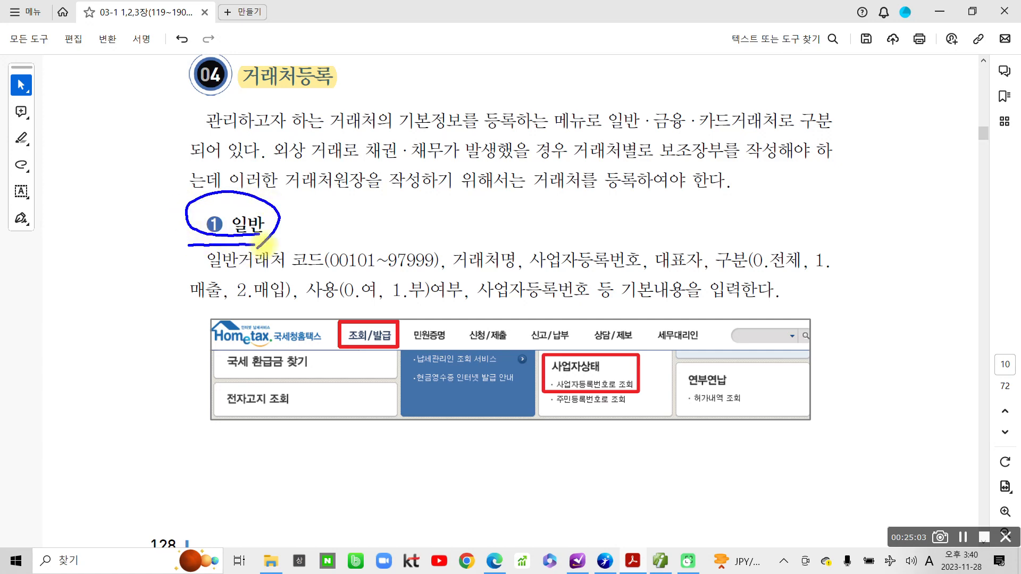
{"action": "scroll", "coordinate": [314, 304], "scroll_direction": "down", "scroll_amount": 15}
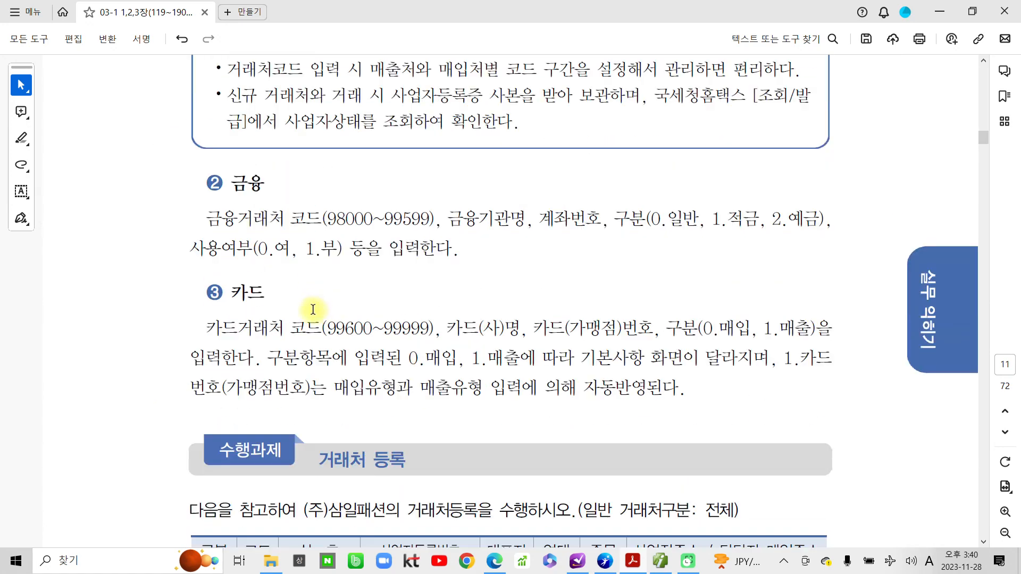
{"action": "key", "text": "ctrl+2"}
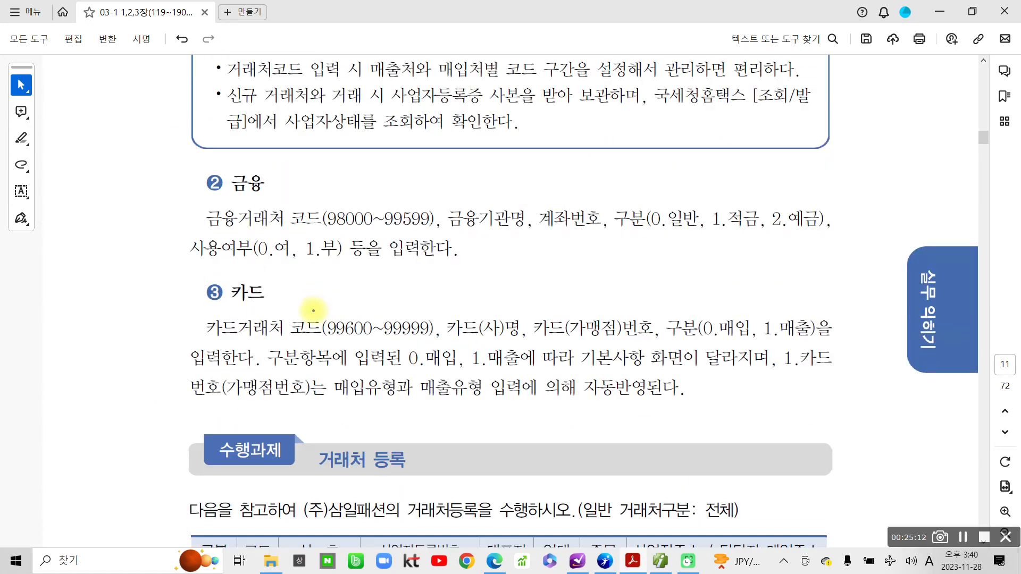
{"action": "mouse_move", "coordinate": [182, 163]}
{"action": "left_mouse_down"}
{"action": "mouse_move", "coordinate": [279, 145]}
{"action": "mouse_move", "coordinate": [155, 173]}
{"action": "left_mouse_up"}
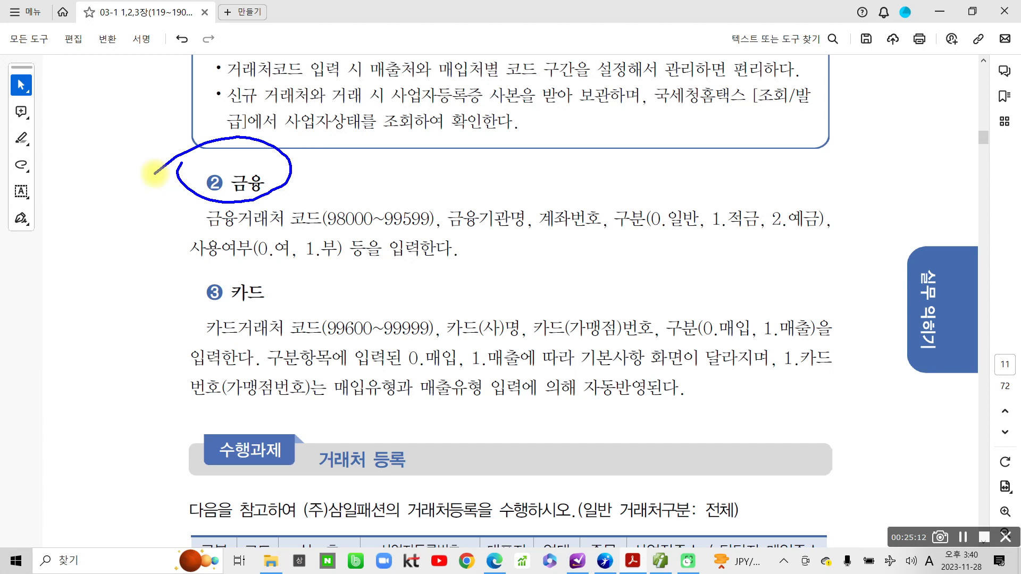
{"action": "mouse_move", "coordinate": [197, 263]}
{"action": "left_mouse_down"}
{"action": "mouse_move", "coordinate": [223, 315]}
{"action": "mouse_move", "coordinate": [202, 270]}
{"action": "left_mouse_up"}
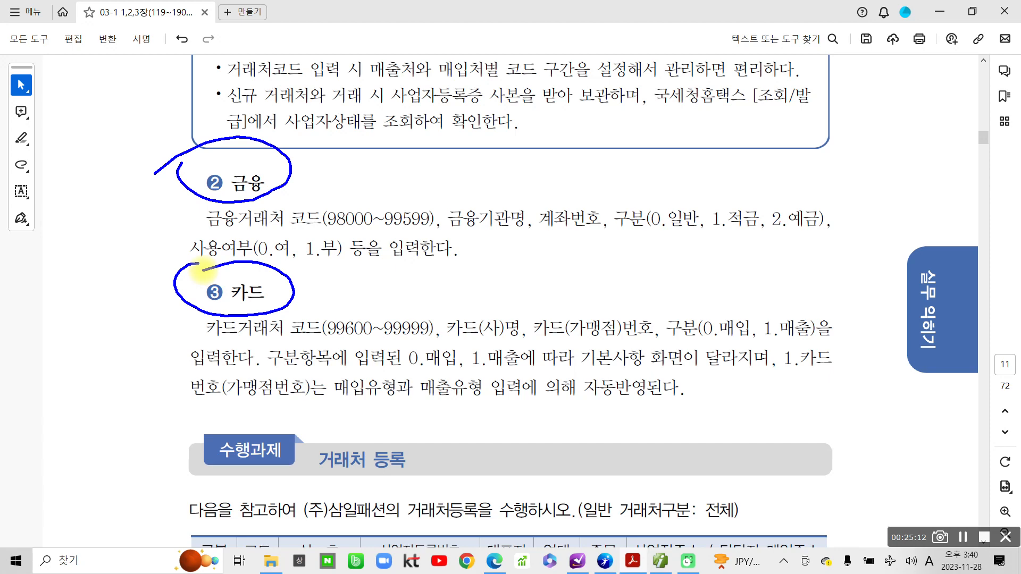
{"action": "key", "text": "Escape"}
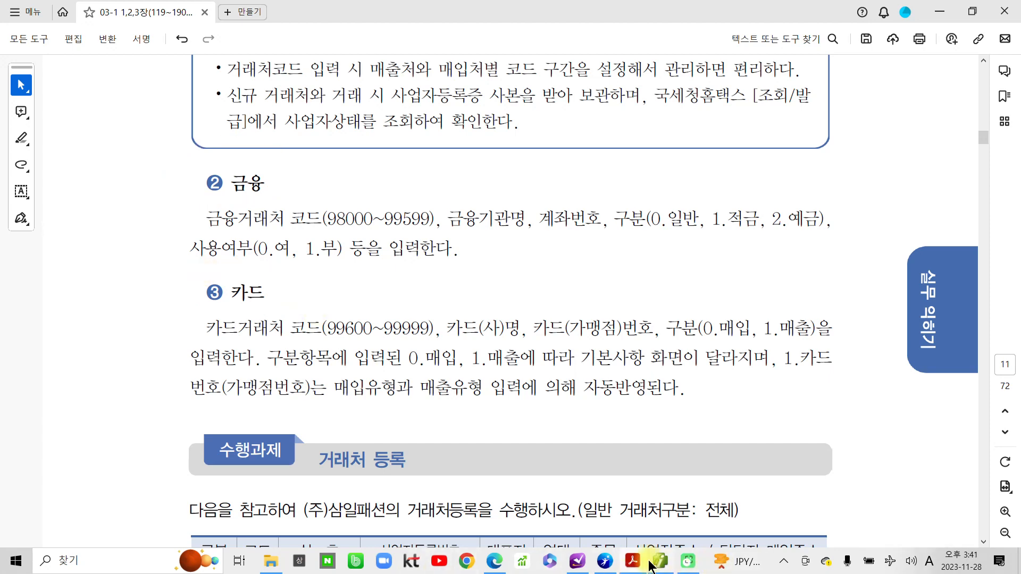
{"action": "left_click", "coordinate": [660, 562]}
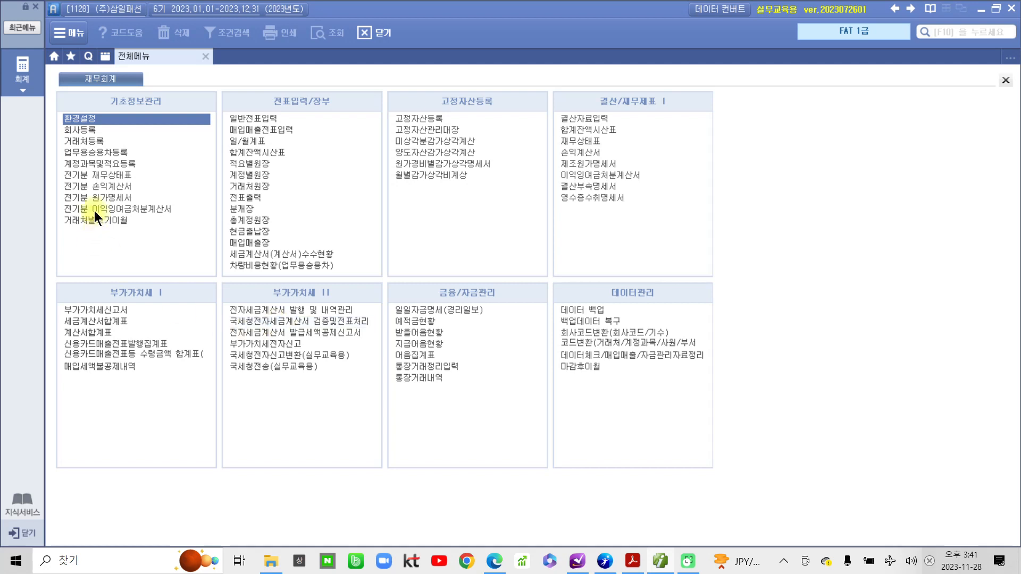
Open 거래처등록, look over its 금융 and 카드 lists, and return to the 일반 list.
{"action": "left_click", "coordinate": [76, 141]}
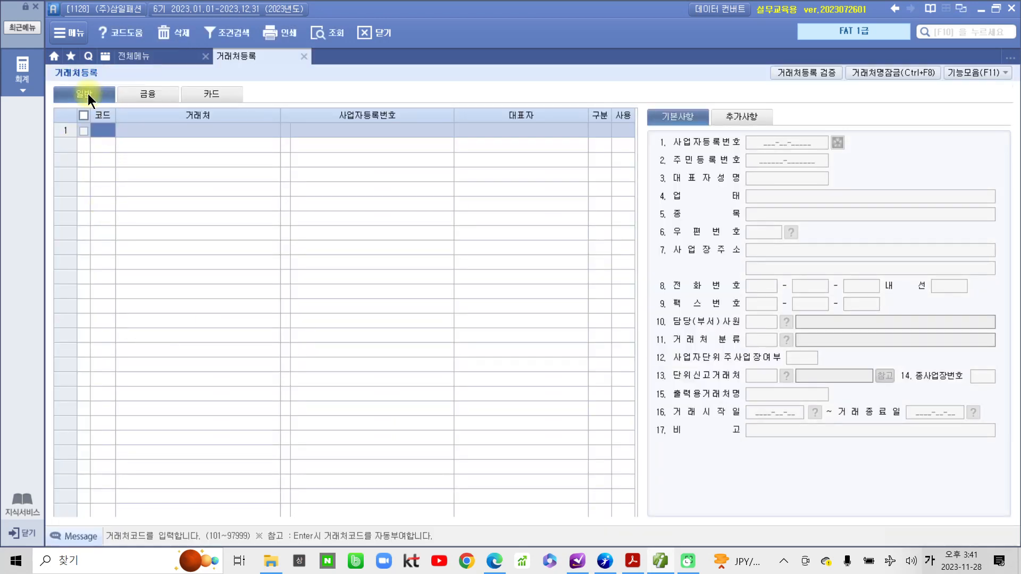
{"action": "left_click", "coordinate": [147, 93]}
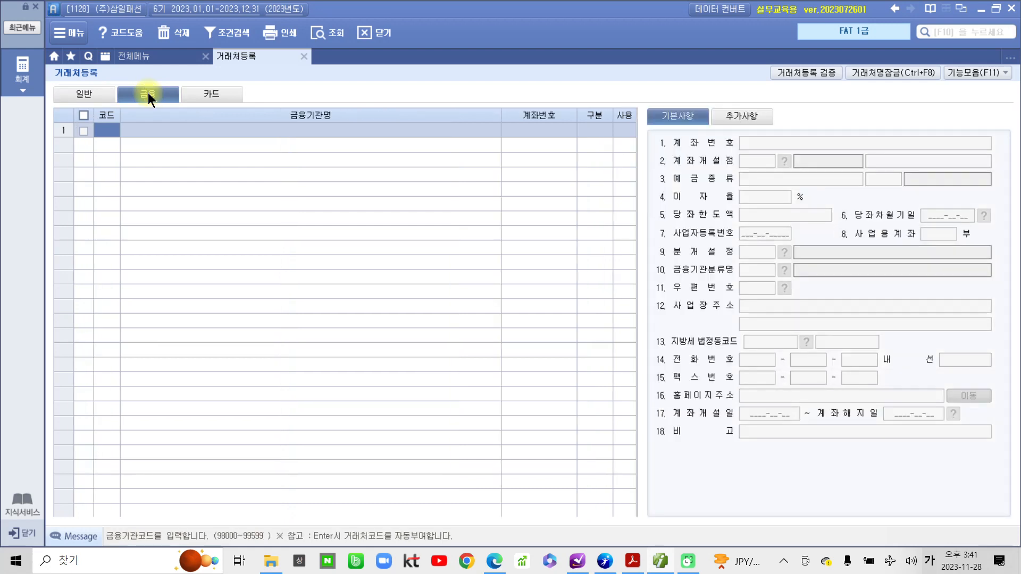
{"action": "left_click", "coordinate": [209, 94]}
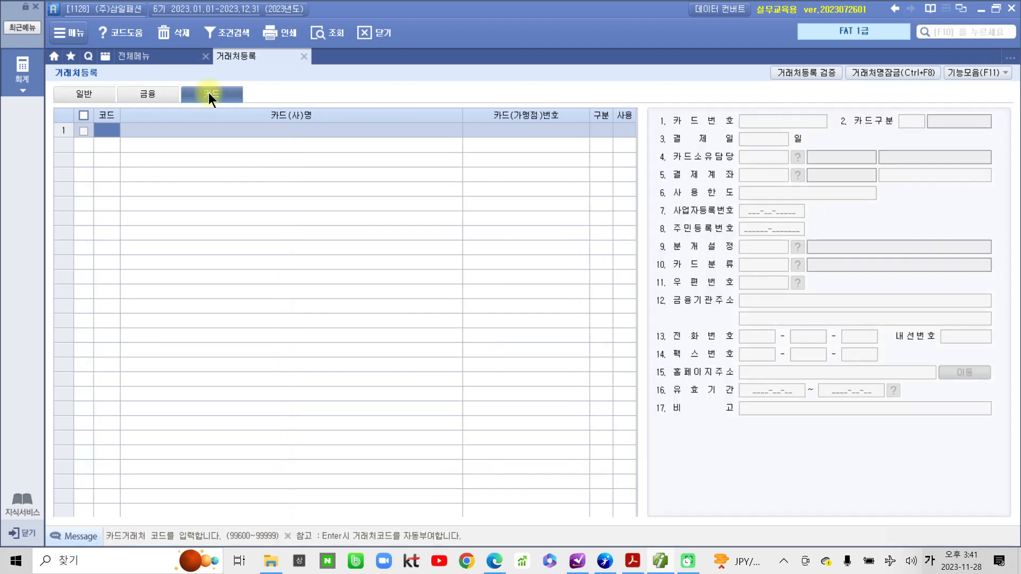
{"action": "left_click", "coordinate": [106, 92]}
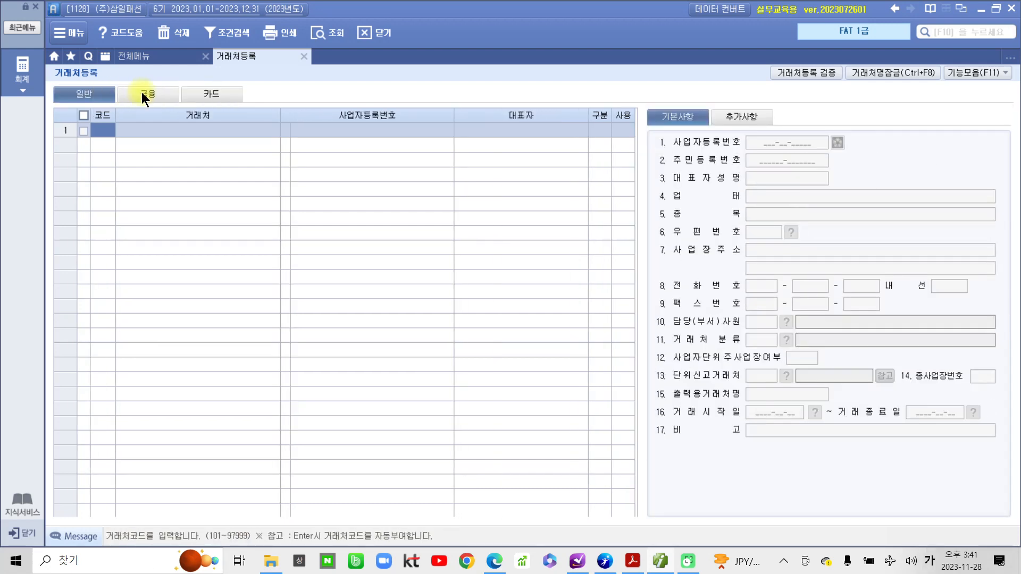
{"action": "left_click", "coordinate": [141, 93]}
{"action": "left_click", "coordinate": [206, 93]}
{"action": "left_click", "coordinate": [81, 95]}
{"action": "left_click", "coordinate": [643, 563]}
{"action": "scroll", "coordinate": [417, 341], "scroll_direction": "down", "scroll_amount": 7}
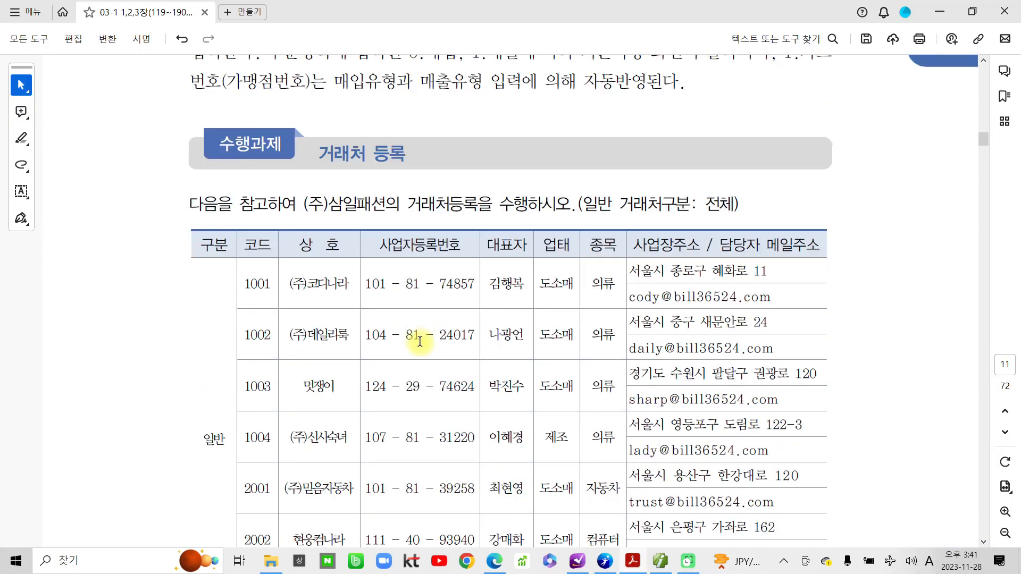
{"action": "scroll", "coordinate": [414, 333], "scroll_direction": "down", "scroll_amount": 10}
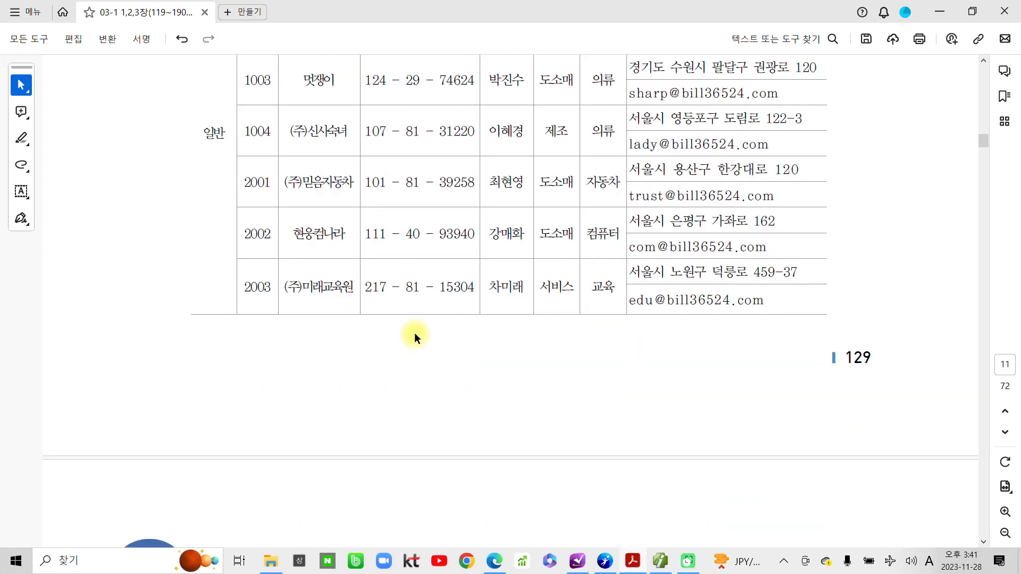
{"action": "scroll", "coordinate": [411, 335], "scroll_direction": "down", "scroll_amount": 2}
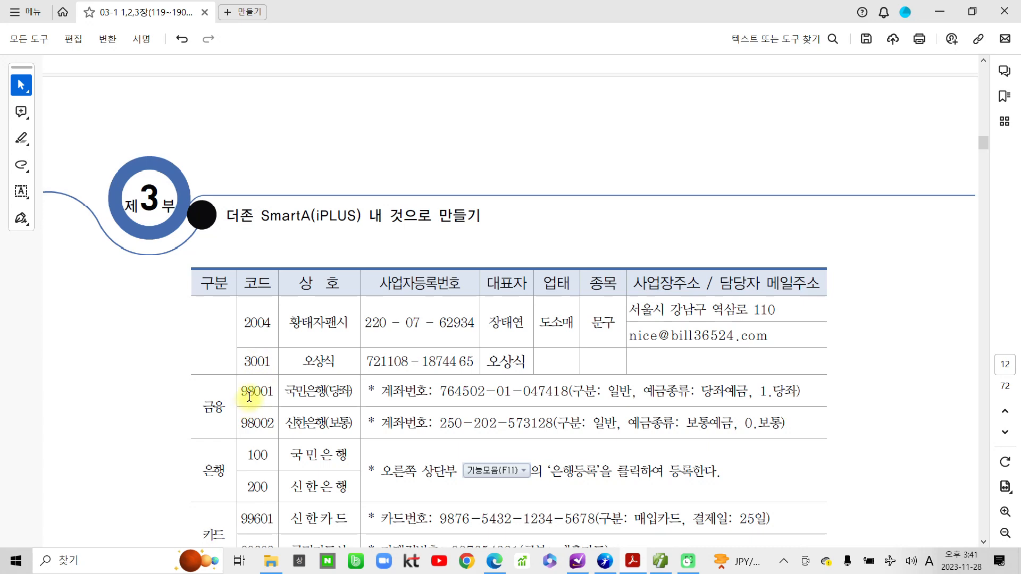
{"action": "scroll", "coordinate": [254, 392], "scroll_direction": "up", "scroll_amount": 1}
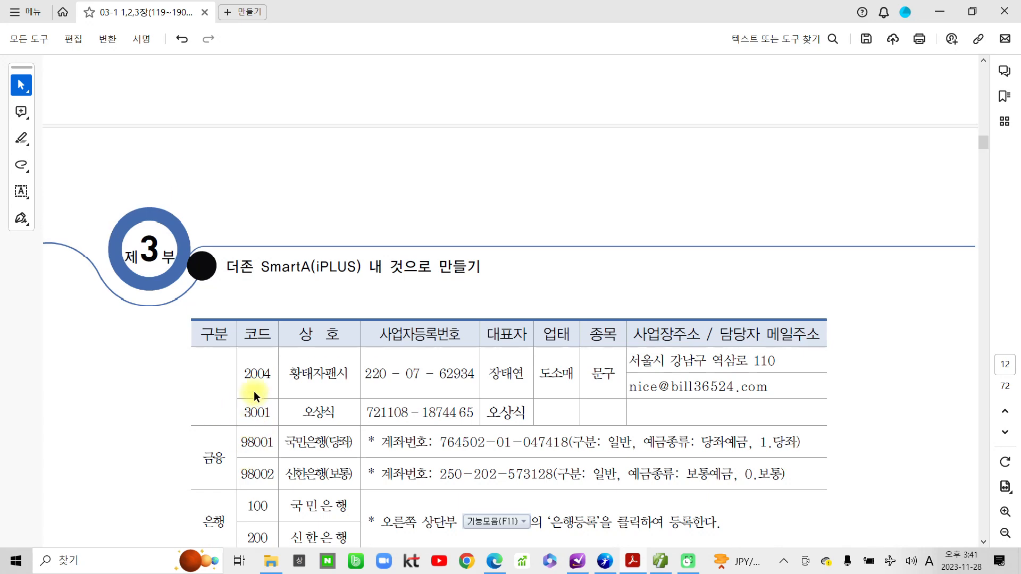
{"action": "scroll", "coordinate": [254, 391], "scroll_direction": "down", "scroll_amount": 2}
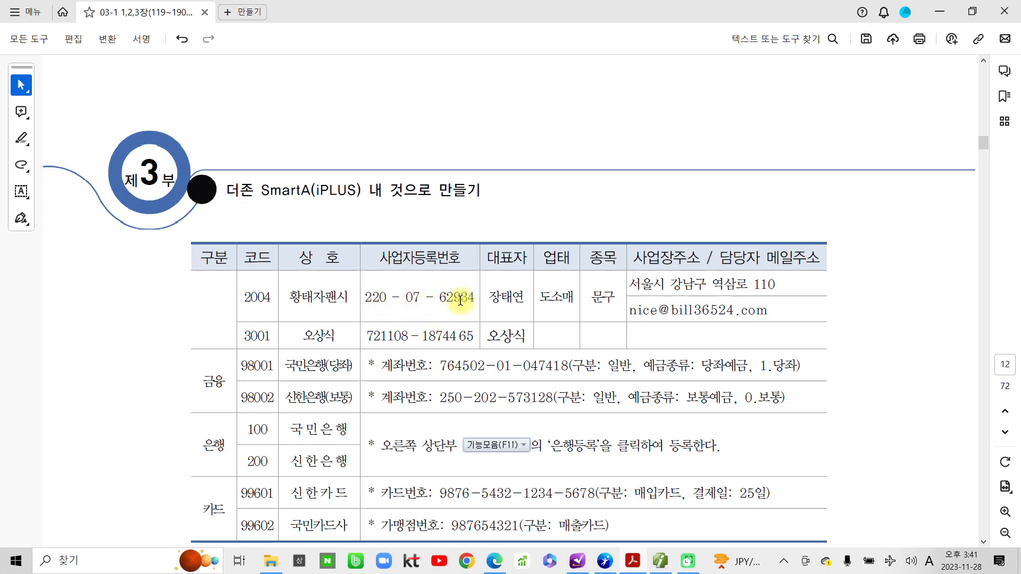
{"action": "left_click_drag", "start_coordinate": [367, 337], "coordinate": [467, 333]}
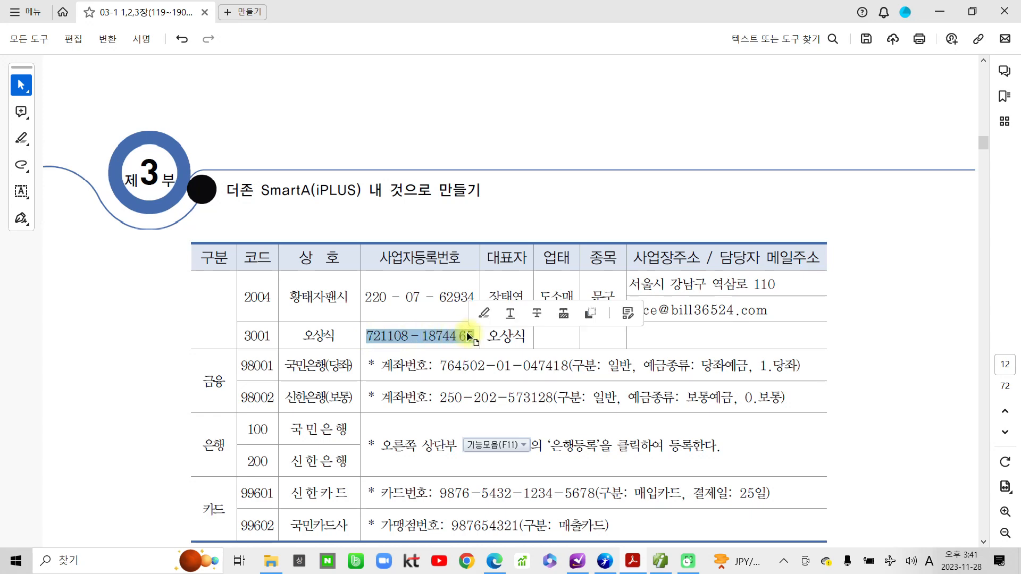
{"action": "left_click", "coordinate": [437, 337]}
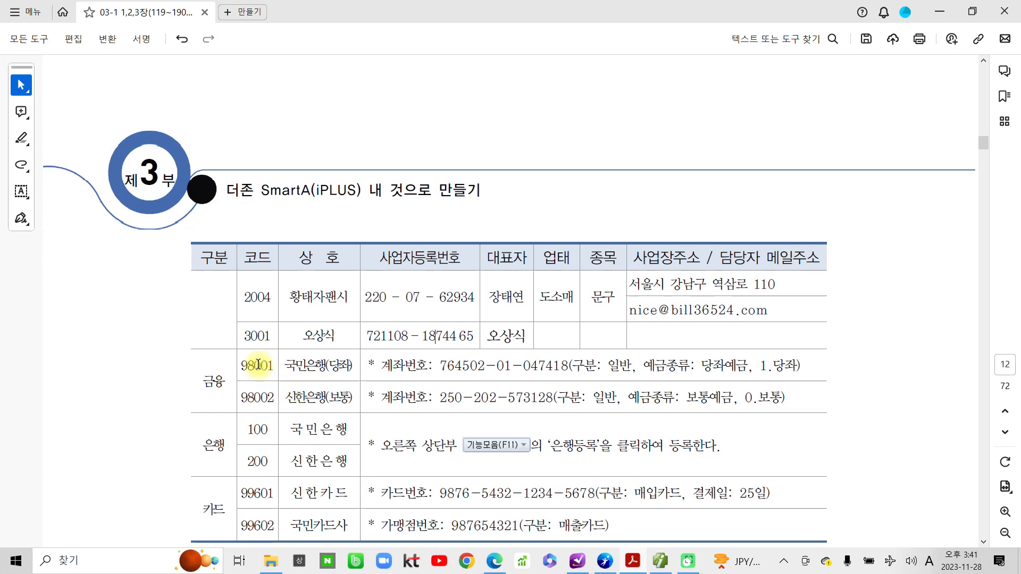
{"action": "left_click_drag", "start_coordinate": [204, 381], "coordinate": [234, 383]}
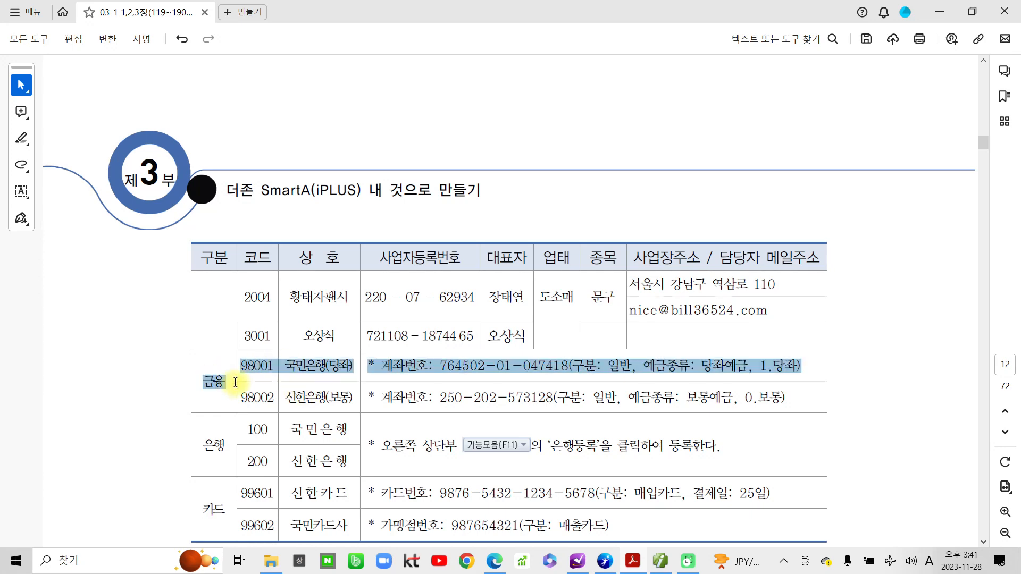
{"action": "left_click", "coordinate": [225, 388]}
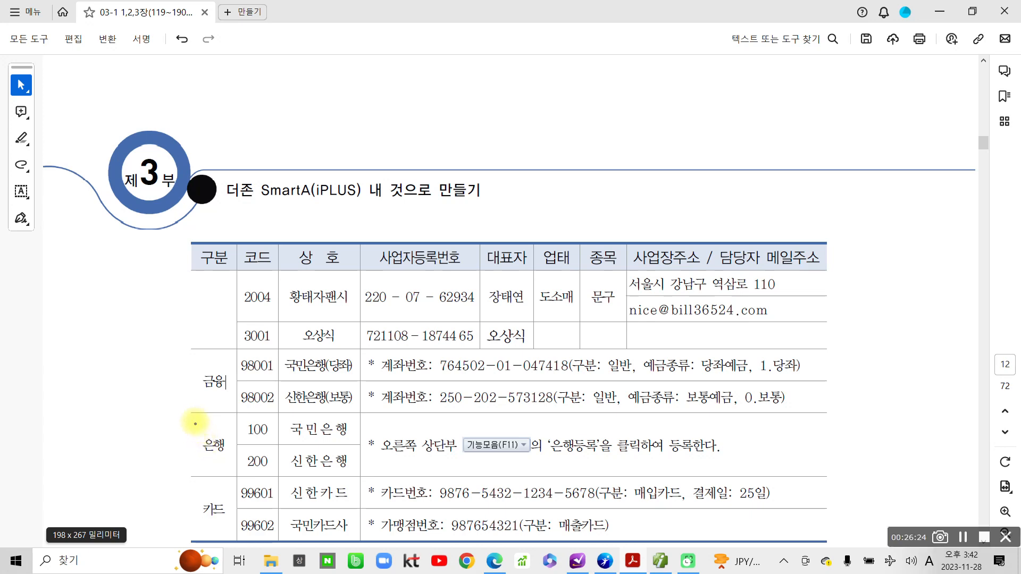
{"action": "mouse_move", "coordinate": [195, 416]}
{"action": "left_mouse_down"}
{"action": "mouse_move", "coordinate": [246, 472]}
{"action": "mouse_move", "coordinate": [675, 505]}
{"action": "mouse_move", "coordinate": [855, 488]}
{"action": "left_mouse_up"}
{"action": "mouse_move", "coordinate": [441, 424]}
{"action": "left_mouse_down"}
{"action": "mouse_move", "coordinate": [396, 424]}
{"action": "mouse_move", "coordinate": [374, 446]}
{"action": "mouse_move", "coordinate": [452, 468]}
{"action": "mouse_move", "coordinate": [538, 454]}
{"action": "mouse_move", "coordinate": [468, 421]}
{"action": "mouse_move", "coordinate": [420, 418]}
{"action": "left_mouse_up"}
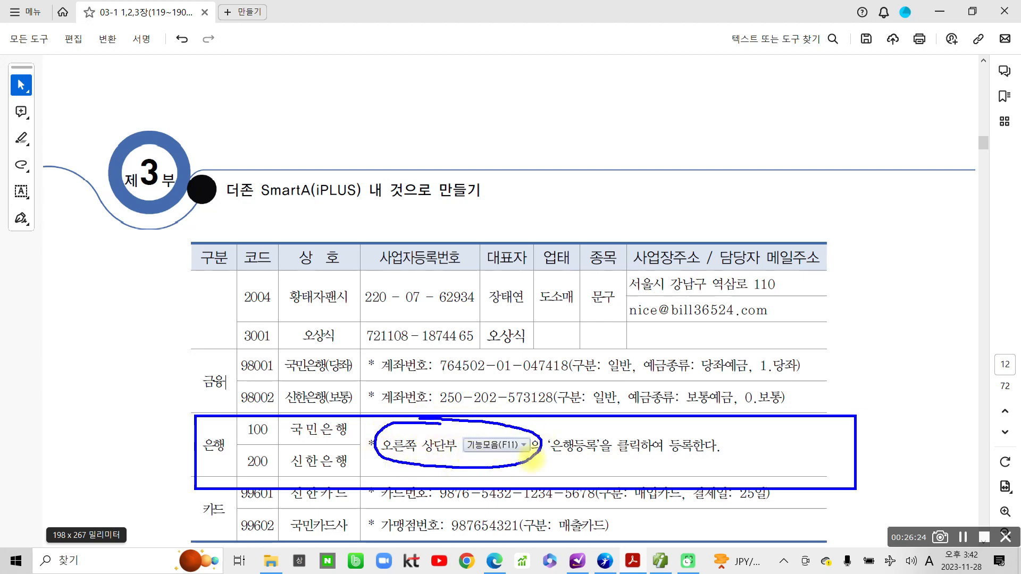
{"action": "mouse_move", "coordinate": [580, 430]}
{"action": "left_mouse_down"}
{"action": "mouse_move", "coordinate": [538, 440]}
{"action": "mouse_move", "coordinate": [559, 468]}
{"action": "mouse_move", "coordinate": [591, 450]}
{"action": "mouse_move", "coordinate": [573, 425]}
{"action": "left_mouse_up"}
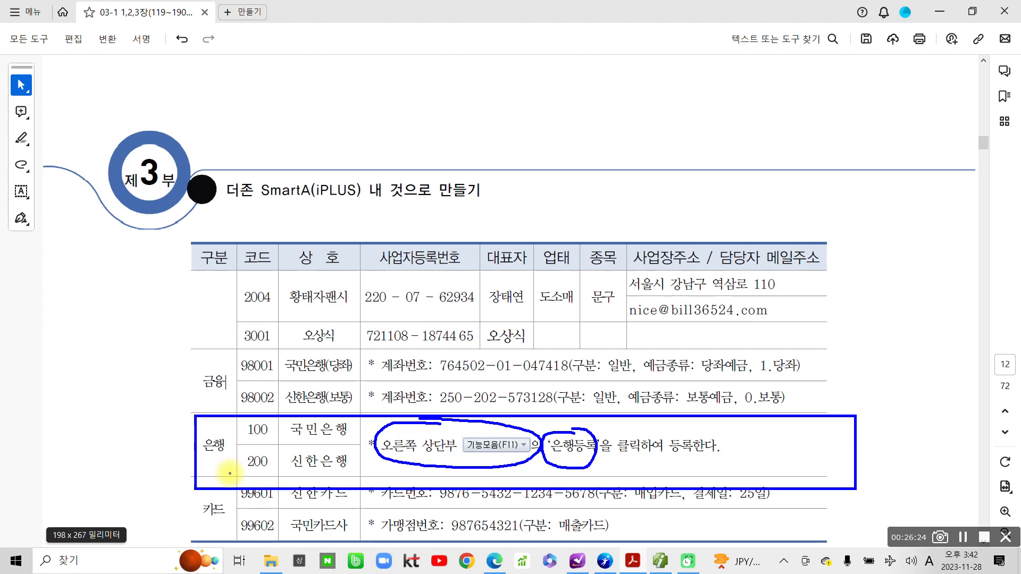
{"action": "left_click_drag", "start_coordinate": [917, 420], "coordinate": [887, 464]}
{"action": "left_click_drag", "start_coordinate": [878, 422], "coordinate": [923, 465]}
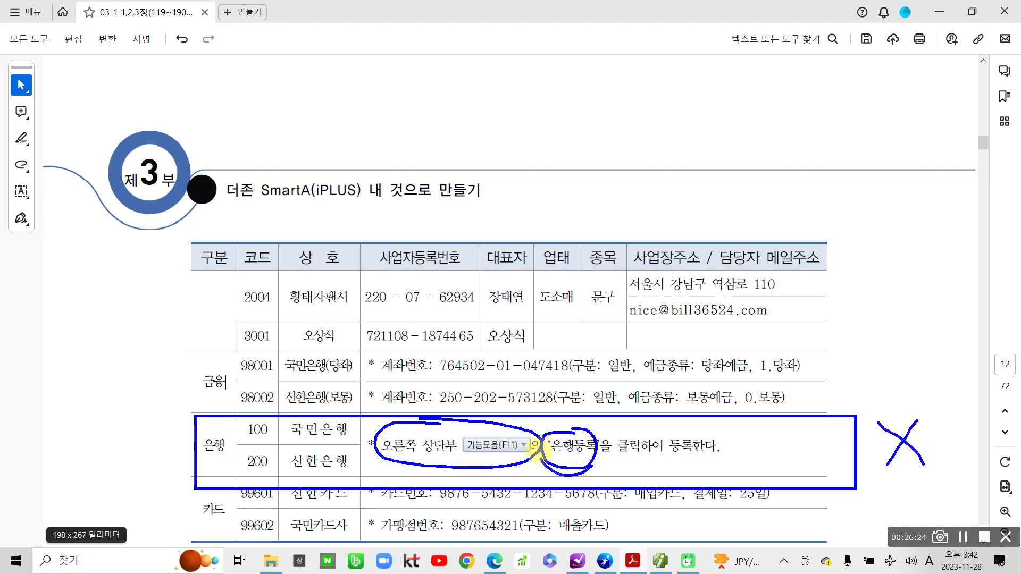
{"action": "left_click_drag", "start_coordinate": [537, 453], "coordinate": [566, 476]}
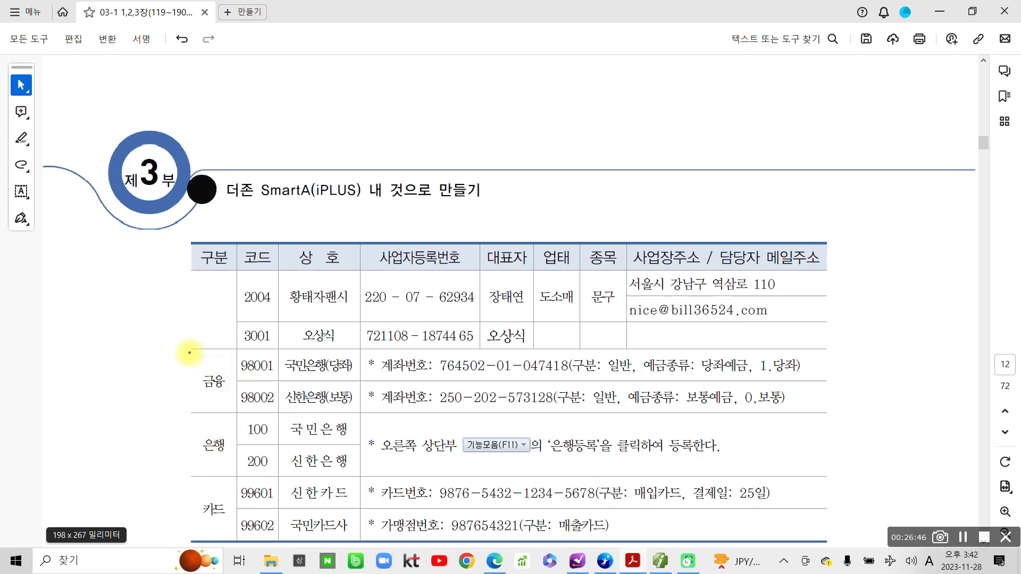
{"action": "left_click_drag", "start_coordinate": [190, 352], "coordinate": [232, 410]}
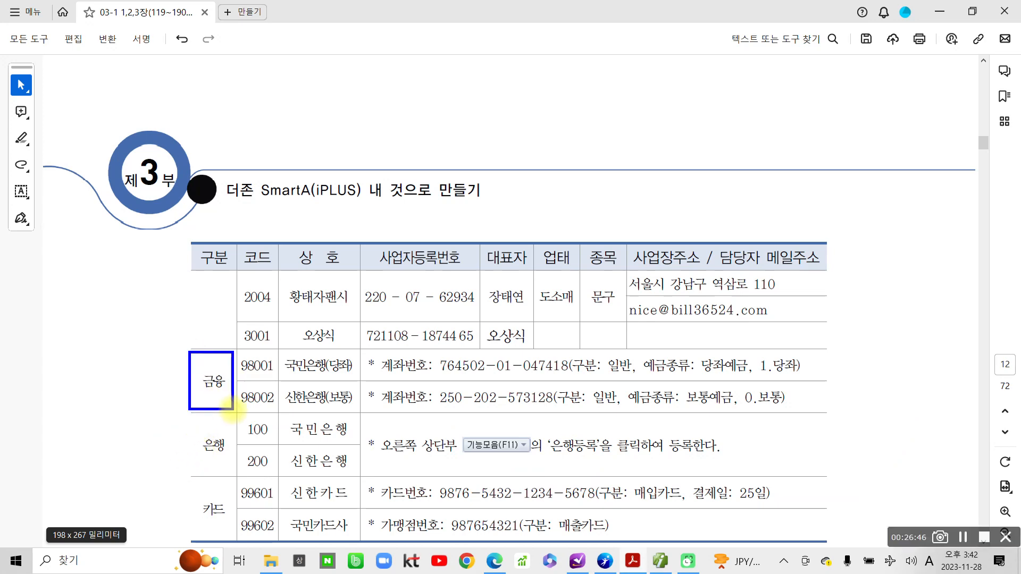
{"action": "left_click_drag", "start_coordinate": [292, 378], "coordinate": [351, 381]}
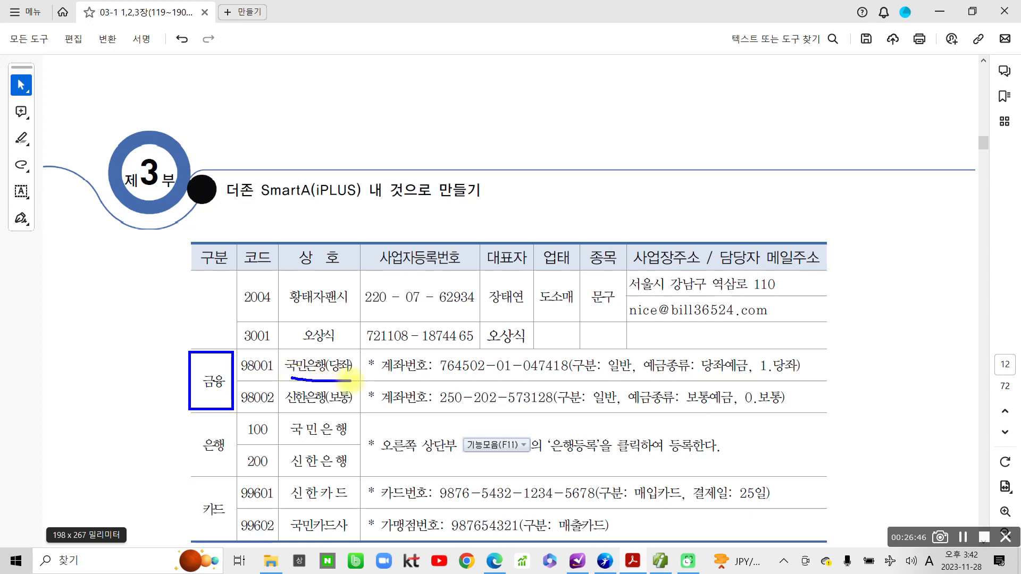
{"action": "left_click_drag", "start_coordinate": [287, 408], "coordinate": [353, 409]}
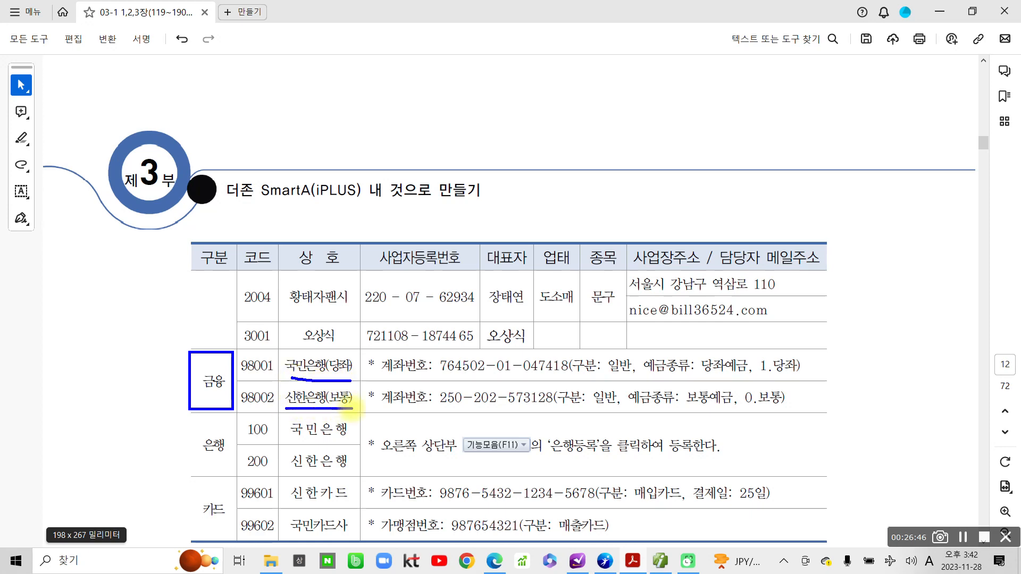
{"action": "mouse_move", "coordinate": [367, 352]}
{"action": "left_mouse_down"}
{"action": "mouse_move", "coordinate": [378, 378]}
{"action": "mouse_move", "coordinate": [649, 382]}
{"action": "mouse_move", "coordinate": [800, 343]}
{"action": "mouse_move", "coordinate": [426, 343]}
{"action": "left_mouse_up"}
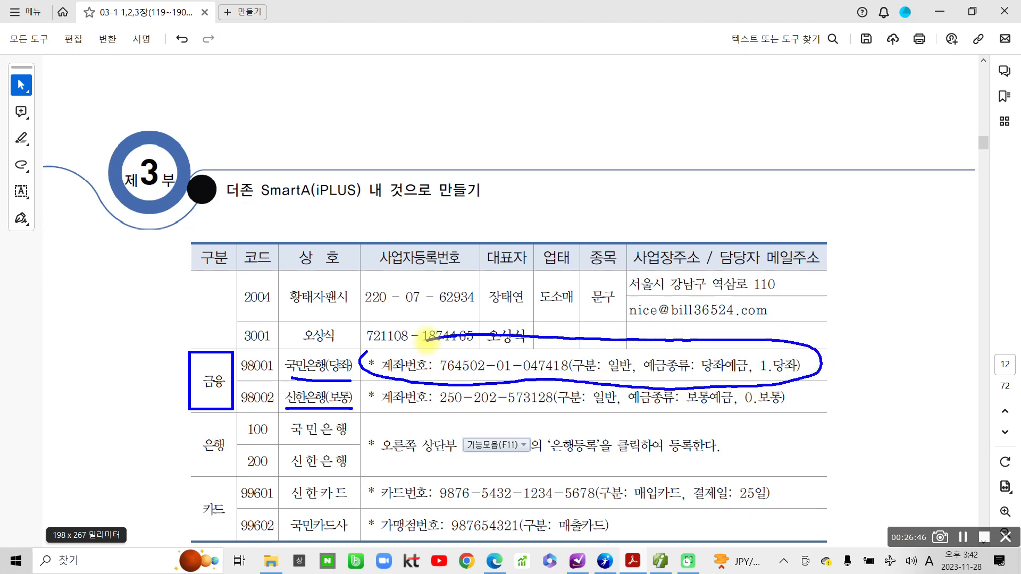
{"action": "mouse_move", "coordinate": [373, 378]}
{"action": "left_mouse_down"}
{"action": "mouse_move", "coordinate": [381, 417]}
{"action": "mouse_move", "coordinate": [748, 421]}
{"action": "mouse_move", "coordinate": [710, 380]}
{"action": "left_mouse_up"}
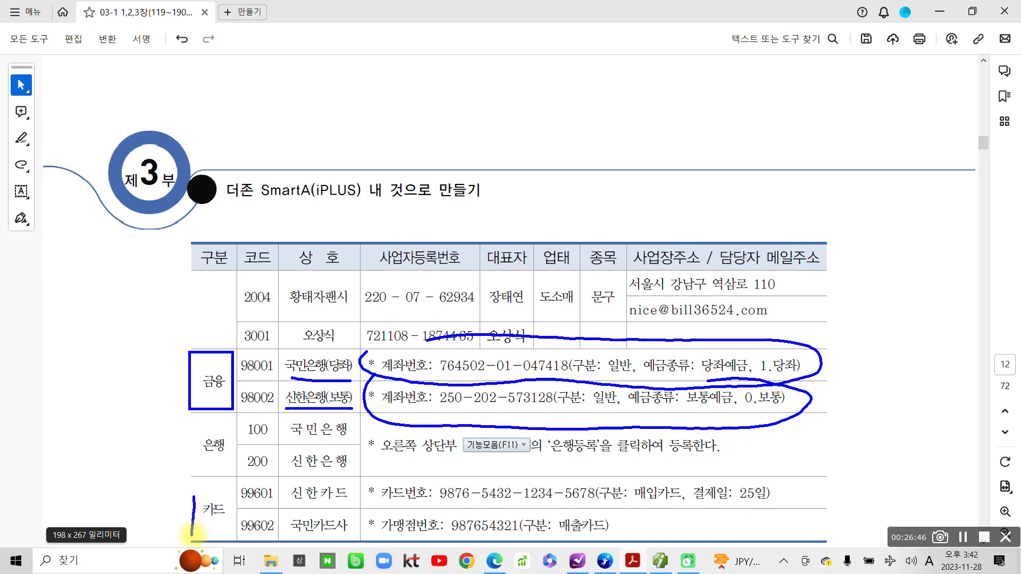
{"action": "mouse_move", "coordinate": [209, 531]}
{"action": "left_mouse_down"}
{"action": "mouse_move", "coordinate": [223, 529]}
{"action": "mouse_move", "coordinate": [213, 534]}
{"action": "mouse_move", "coordinate": [221, 542]}
{"action": "left_mouse_up"}
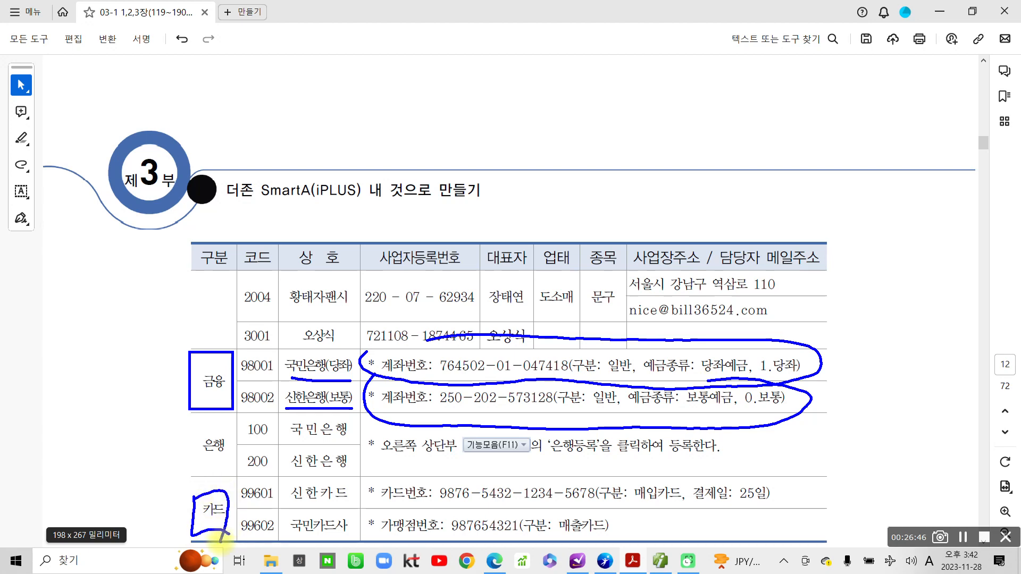
{"action": "mouse_move", "coordinate": [434, 512]}
{"action": "left_mouse_down"}
{"action": "mouse_move", "coordinate": [636, 513]}
{"action": "mouse_move", "coordinate": [687, 476]}
{"action": "mouse_move", "coordinate": [678, 505]}
{"action": "left_mouse_up"}
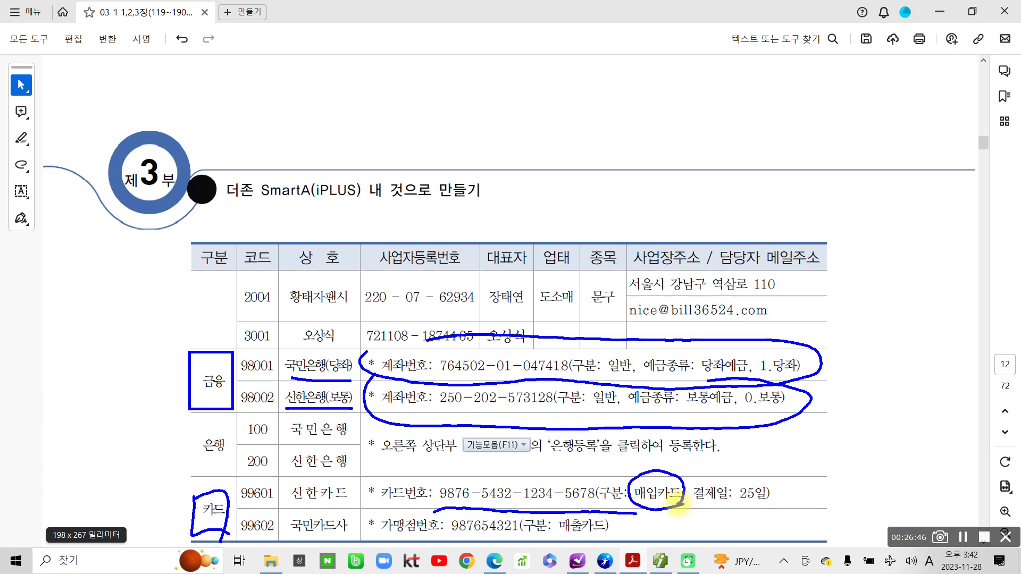
{"action": "left_click_drag", "start_coordinate": [434, 539], "coordinate": [512, 542]}
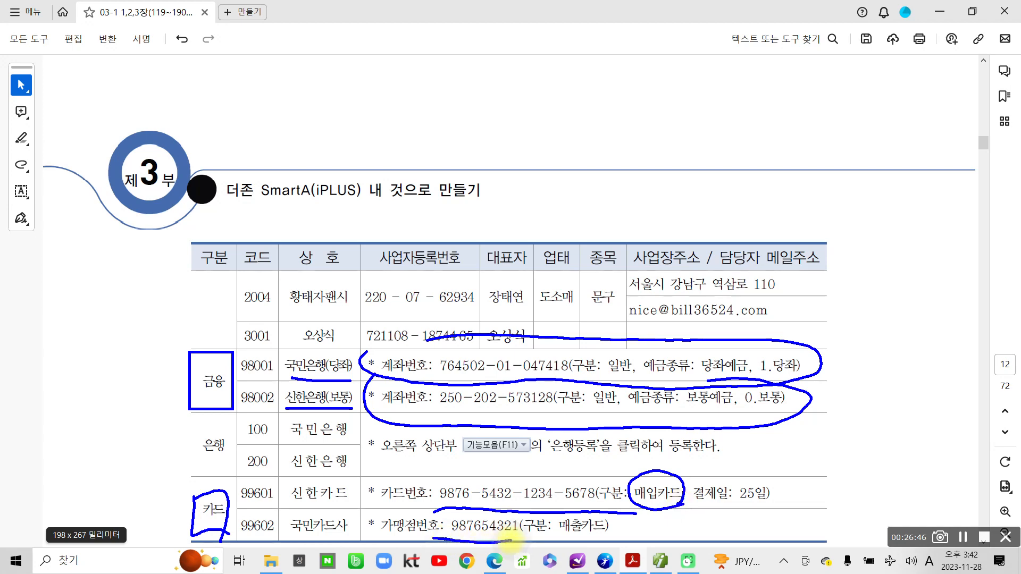
{"action": "mouse_move", "coordinate": [612, 545]}
{"action": "left_mouse_down"}
{"action": "mouse_move", "coordinate": [556, 535]}
{"action": "mouse_move", "coordinate": [569, 509]}
{"action": "mouse_move", "coordinate": [612, 510]}
{"action": "mouse_move", "coordinate": [617, 537]}
{"action": "left_mouse_up"}
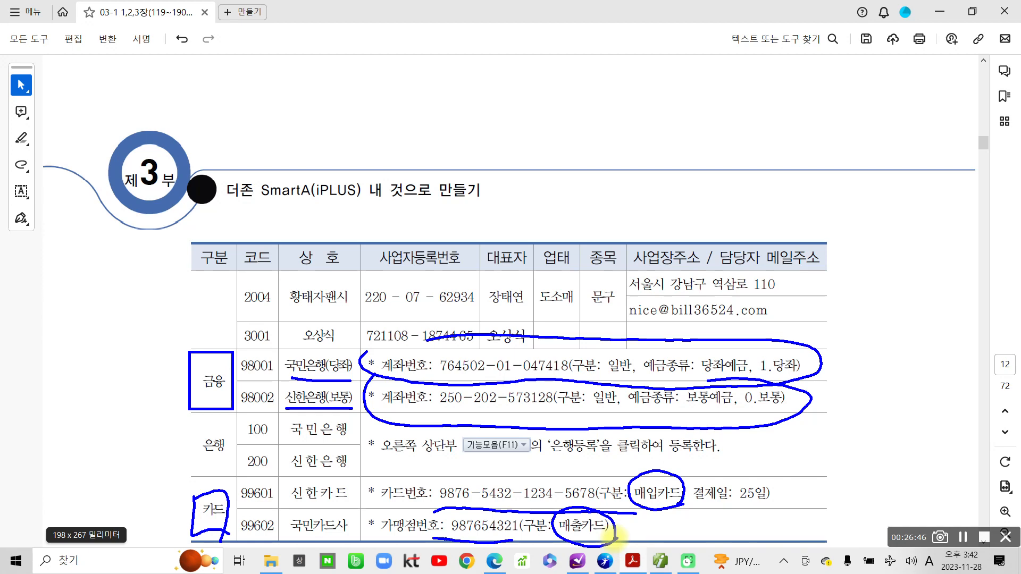
{"action": "key", "text": "Escape"}
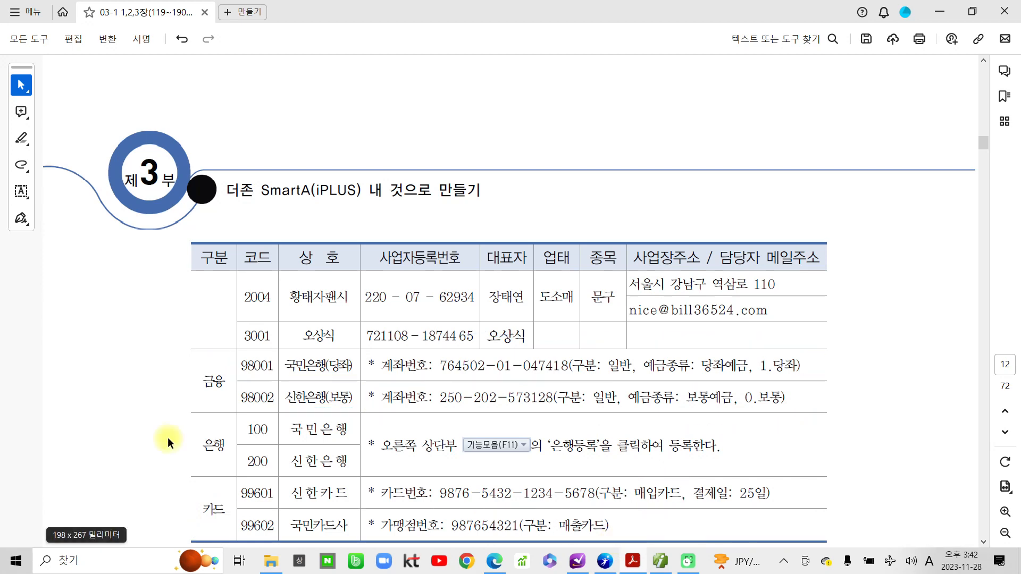
Enter general customer code 01001 with the name (주)코디나라.
{"action": "left_click", "coordinate": [660, 561]}
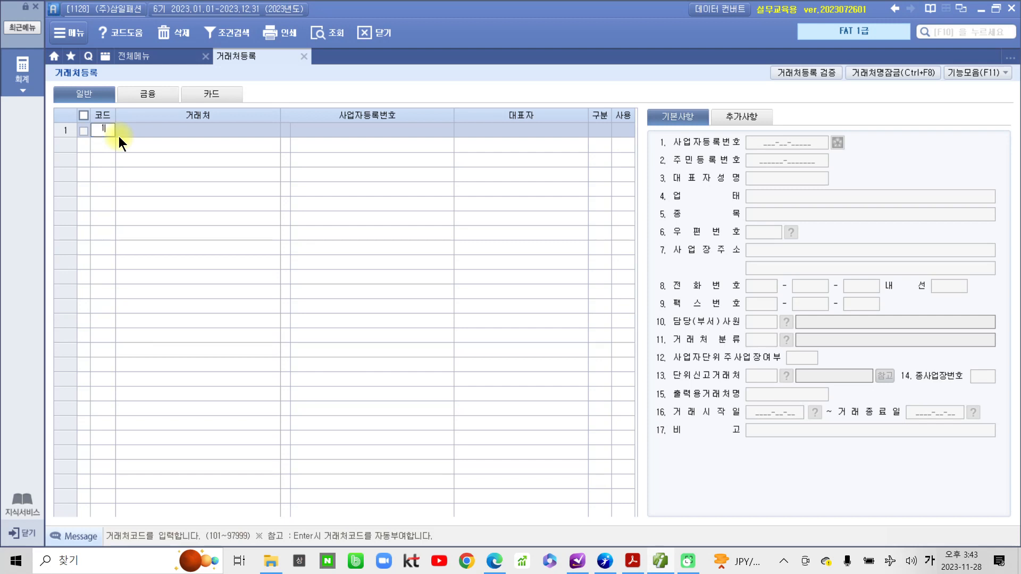
{"action": "type", "text": "1001"}
{"action": "key", "text": "Return"}
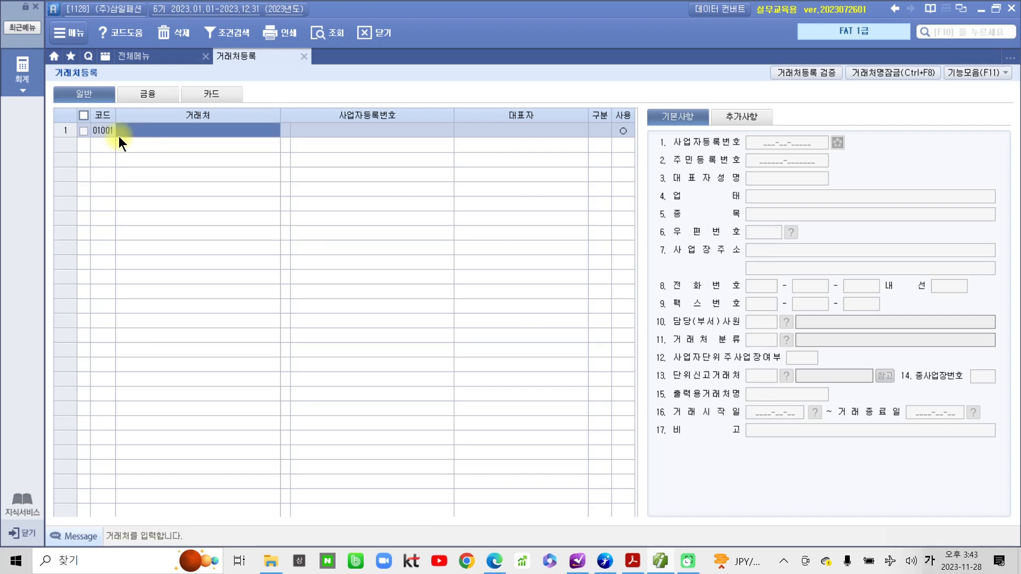
{"action": "type", "text": "(주)"}
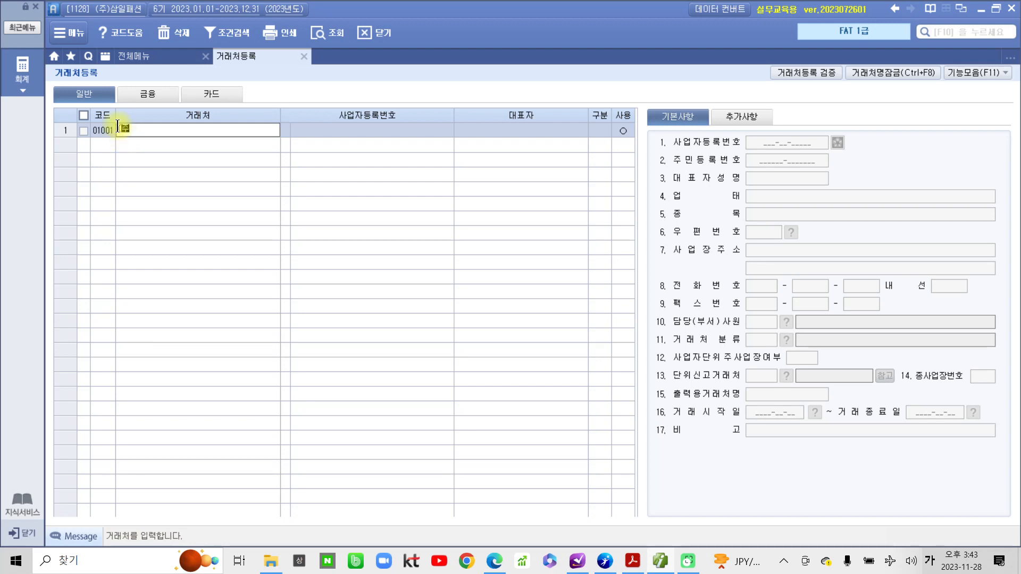
{"action": "type", "text": "코디나라"}
{"action": "key", "text": "Return"}
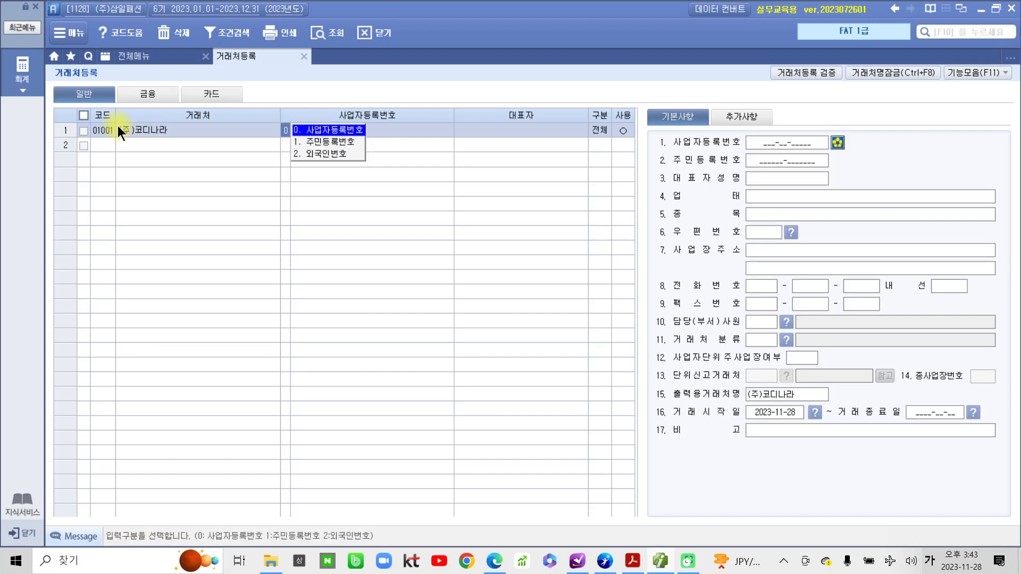
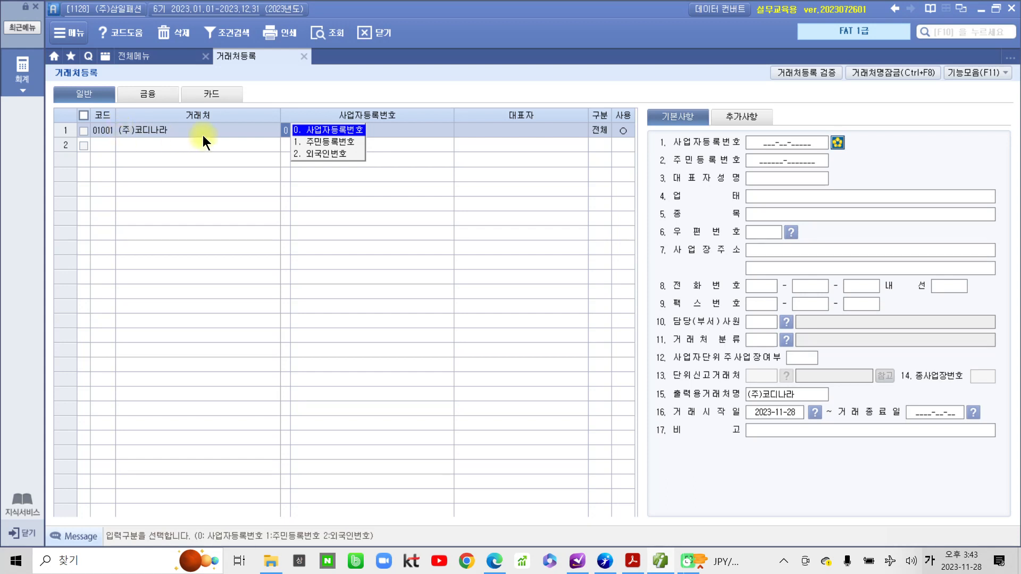
{"action": "left_click", "coordinate": [311, 135]}
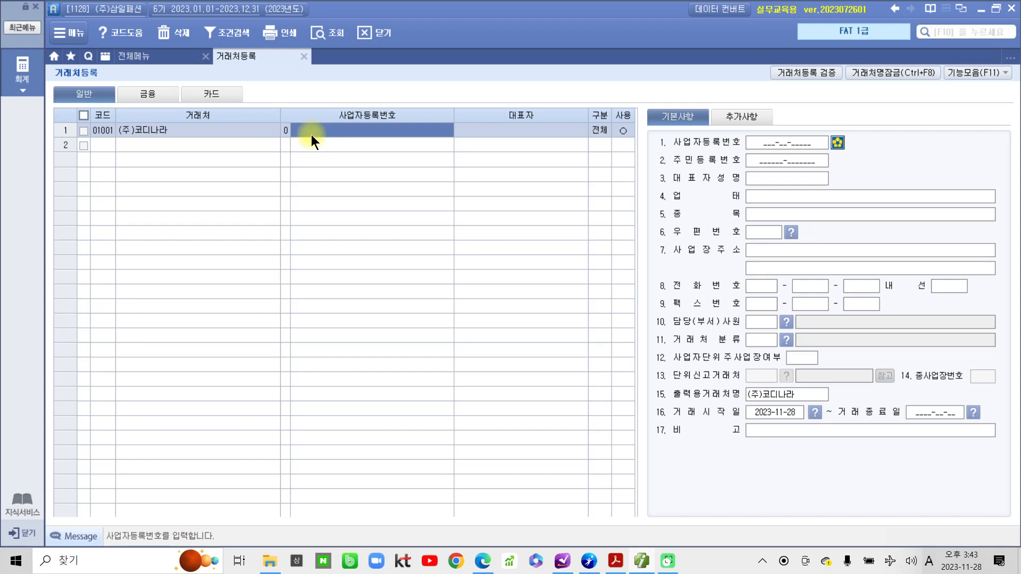
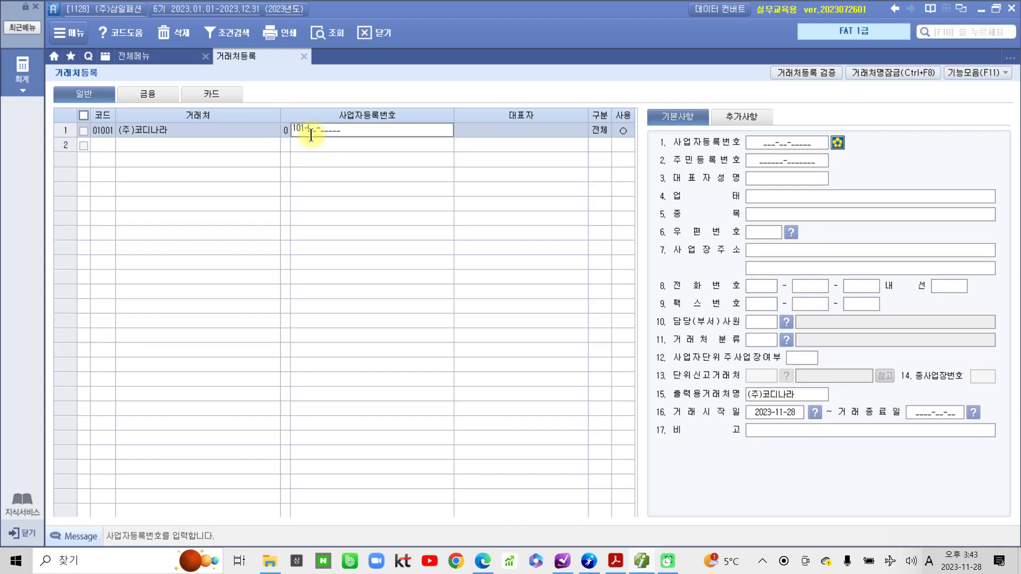
{"action": "key", "text": "Return"}
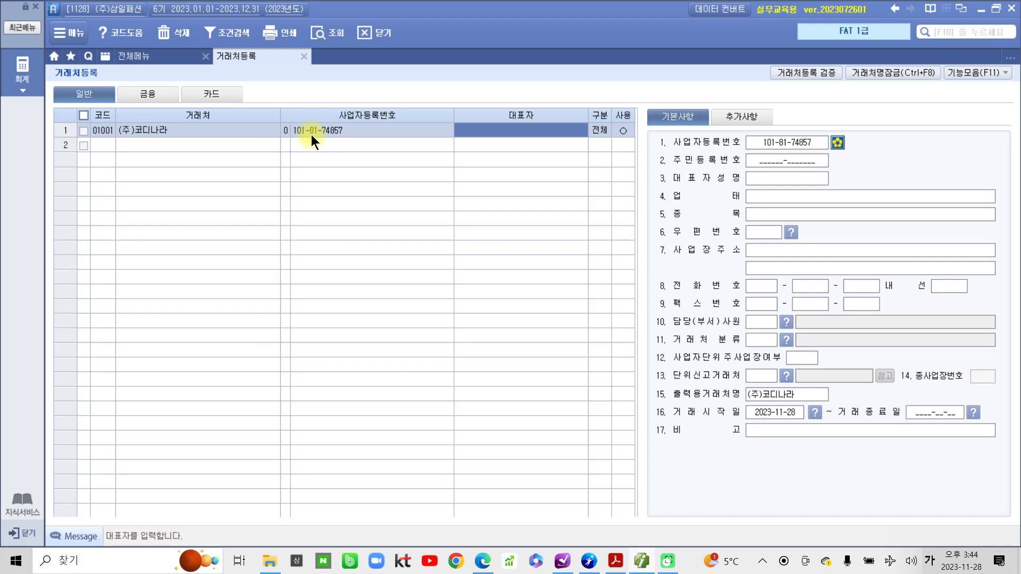
Enter and correct the representative's name, keep 구분 전체, and mark the customer in use.
{"action": "key", "text": "Return"}
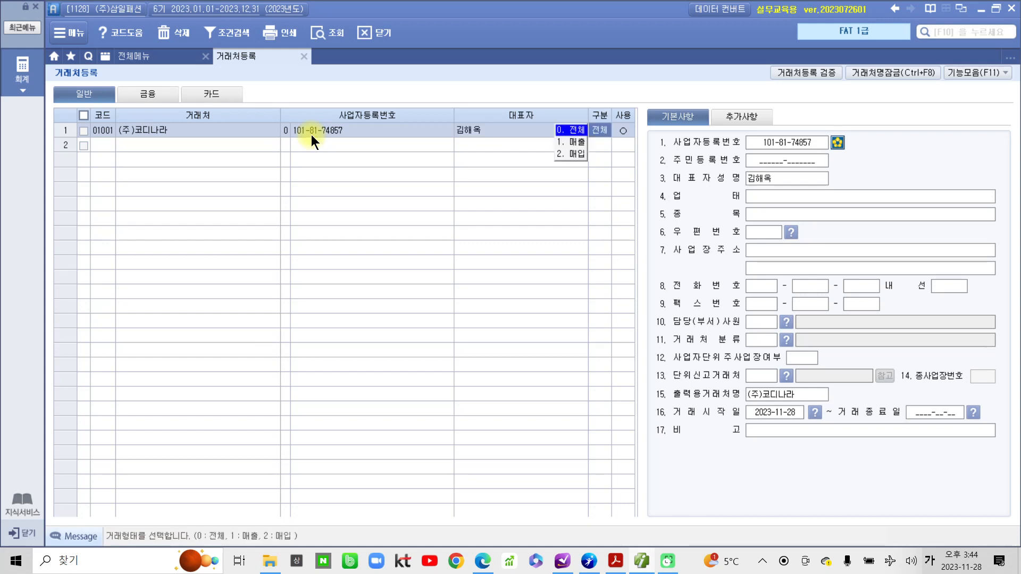
{"action": "key", "text": "Left"}
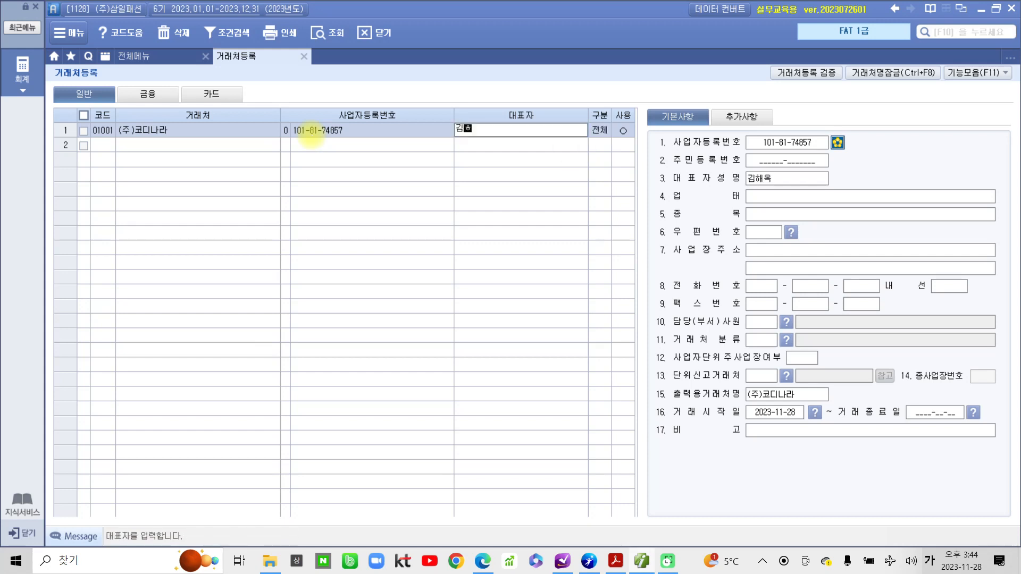
{"action": "key", "text": "Return"}
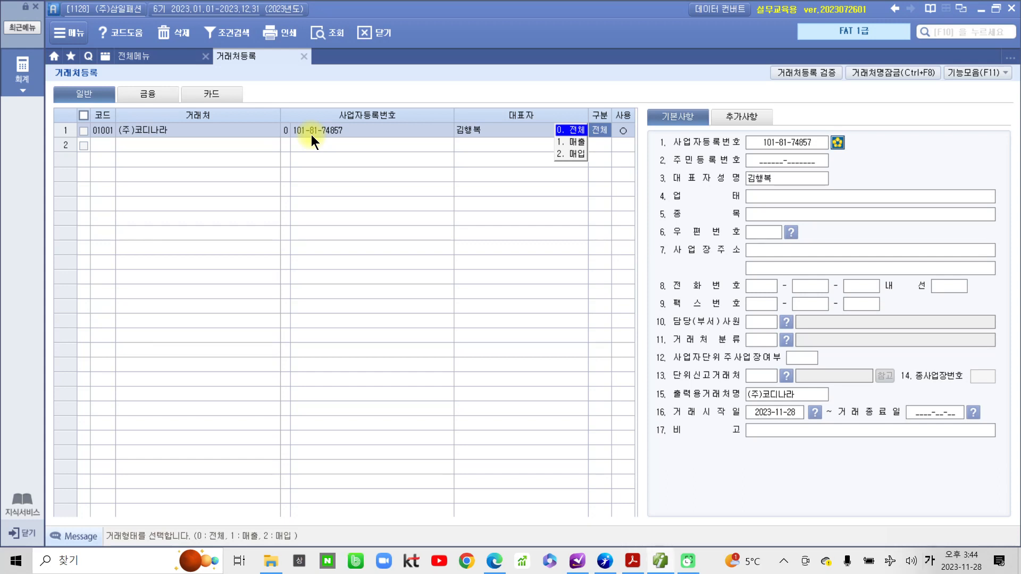
{"action": "key", "text": "Return"}
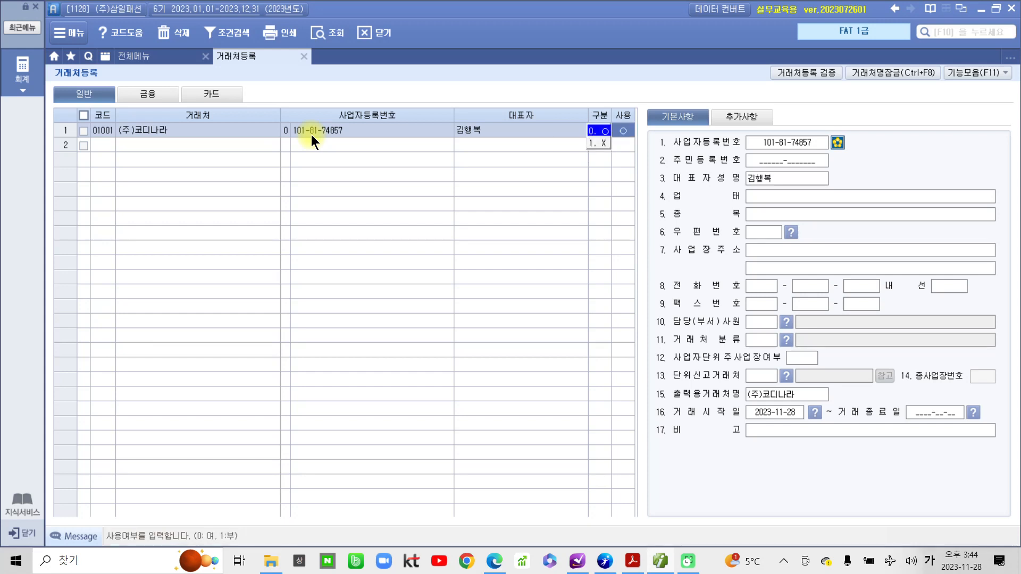
{"action": "key", "text": "Return"}
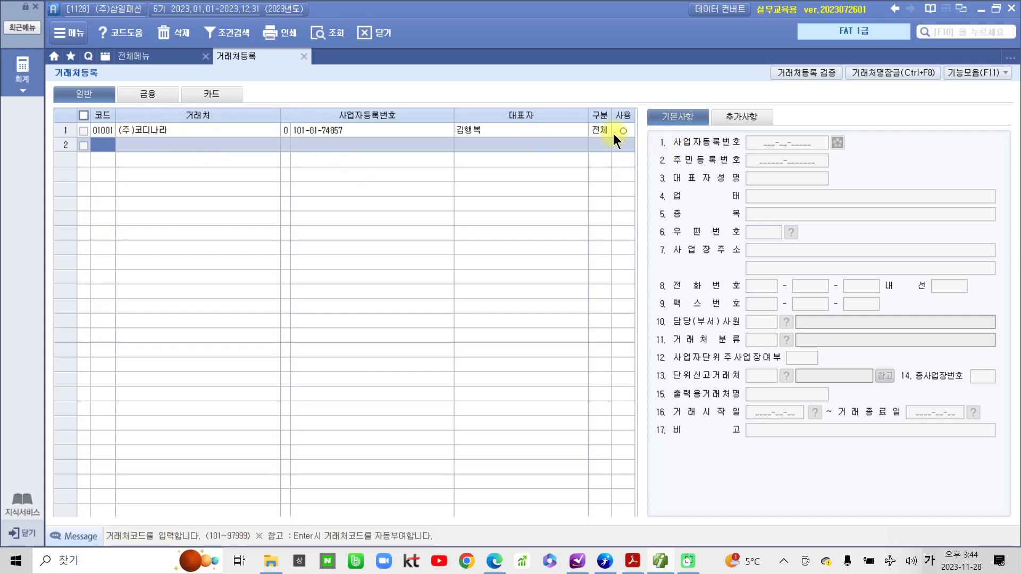
Reopen the (주)코디나라 record and set 업태 도소매 and 종목 의류.
{"action": "left_click", "coordinate": [543, 131]}
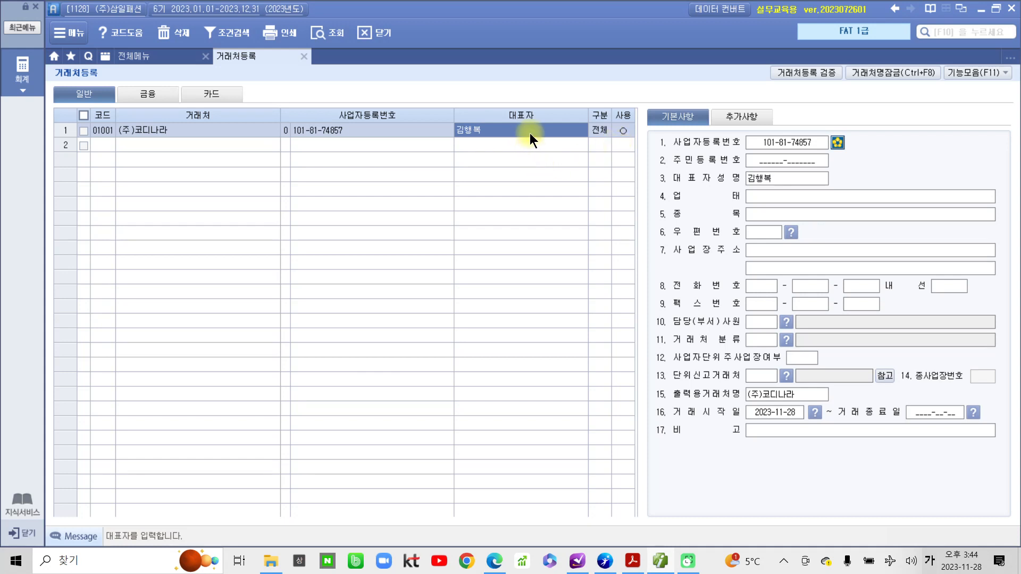
{"action": "left_click", "coordinate": [765, 197]}
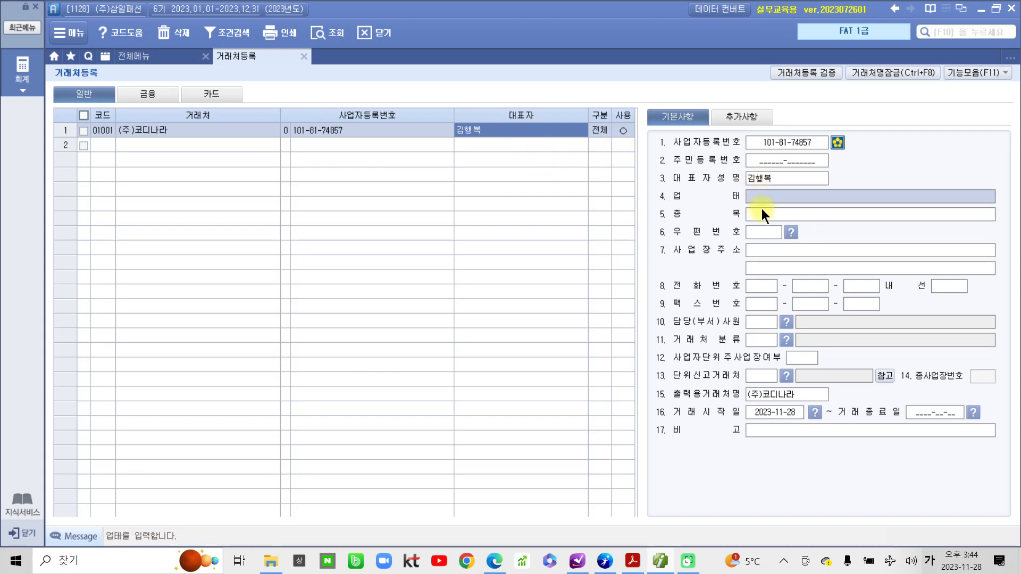
{"action": "left_click", "coordinate": [761, 214]}
{"action": "left_click", "coordinate": [767, 252]}
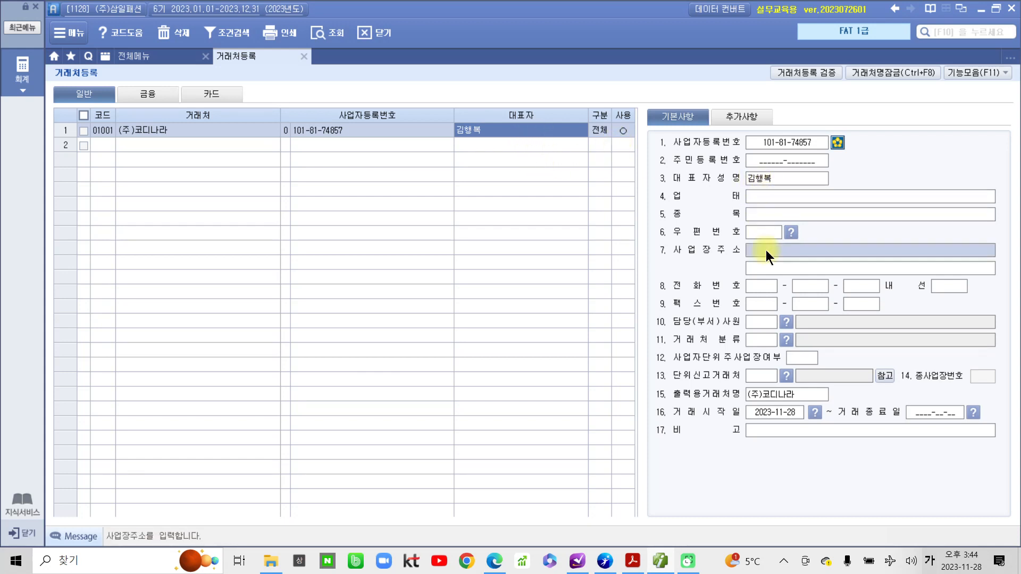
{"action": "left_click", "coordinate": [779, 198]}
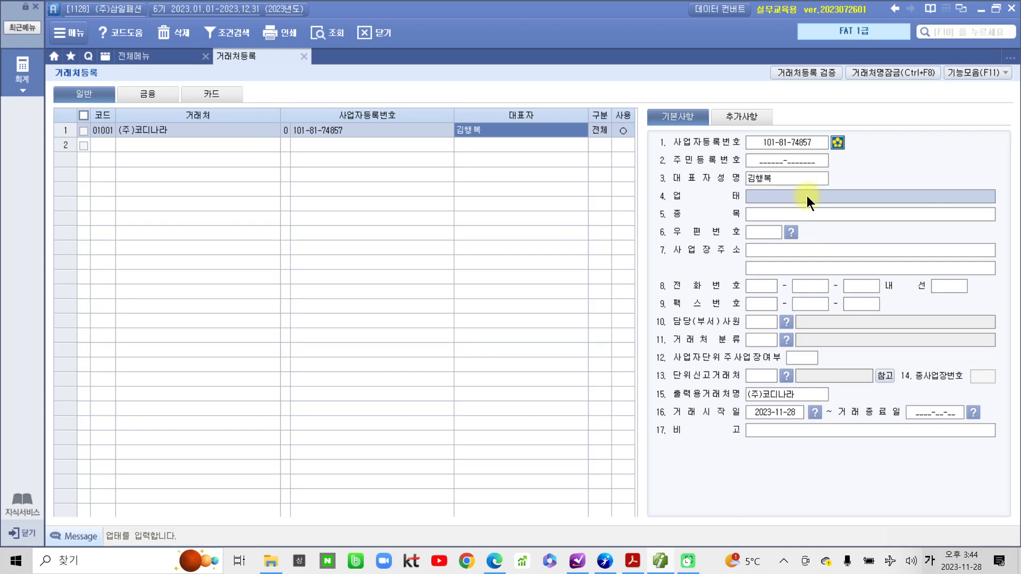
{"action": "type", "text": "도소매"}
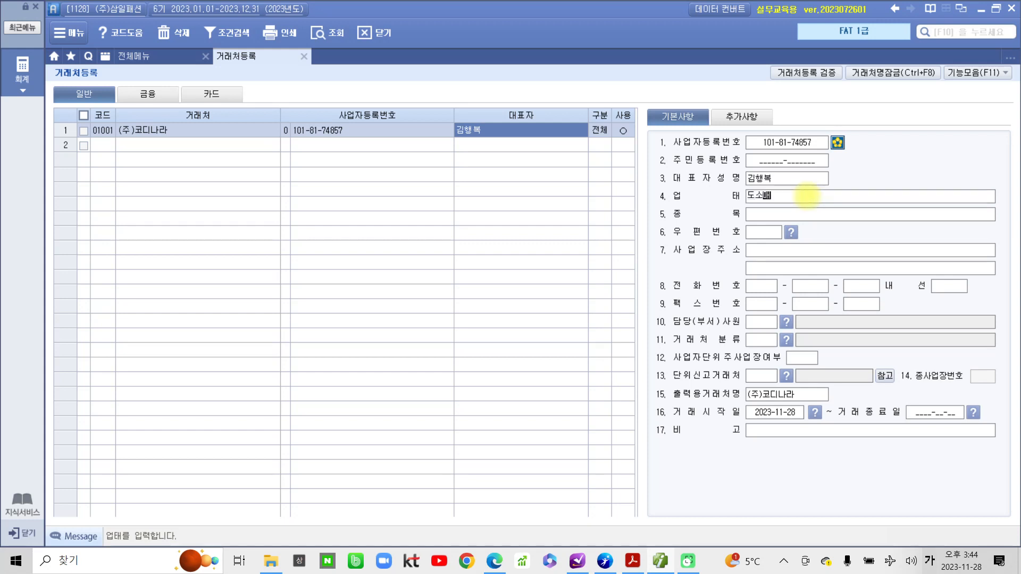
{"action": "key", "text": "Return"}
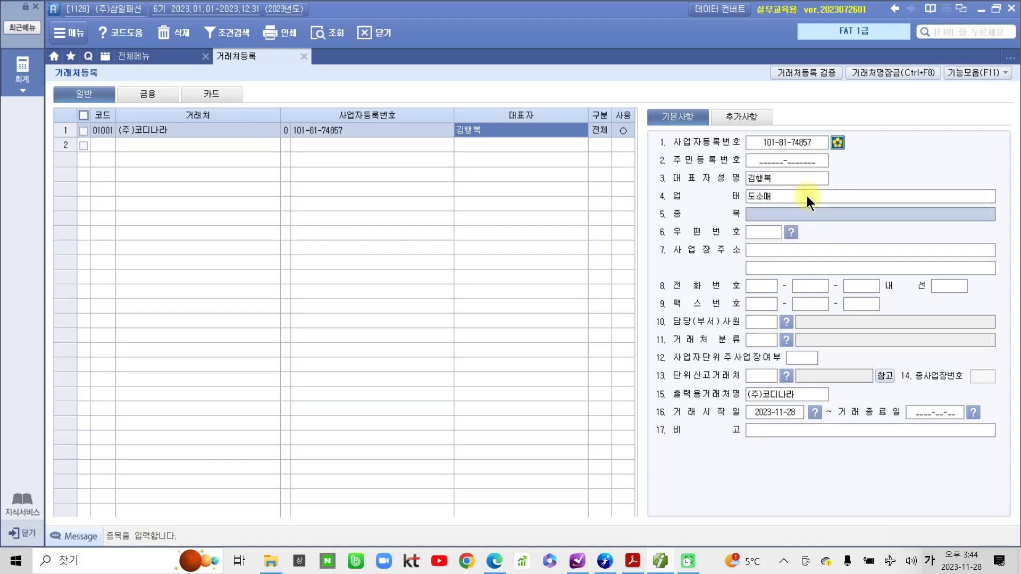
{"action": "type", "text": "의류"}
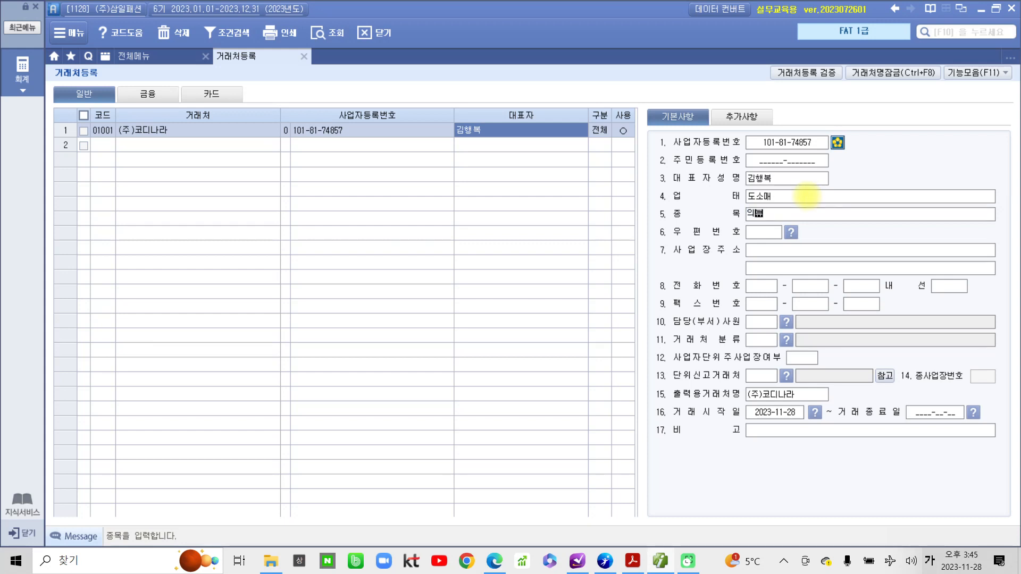
{"action": "key", "text": "Return"}
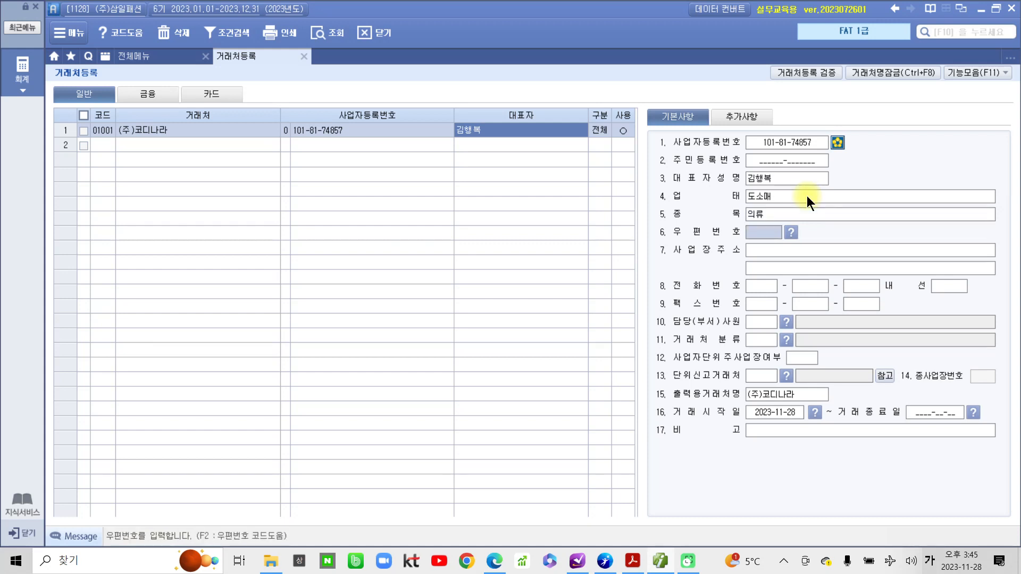
{"action": "left_click", "coordinate": [819, 254]}
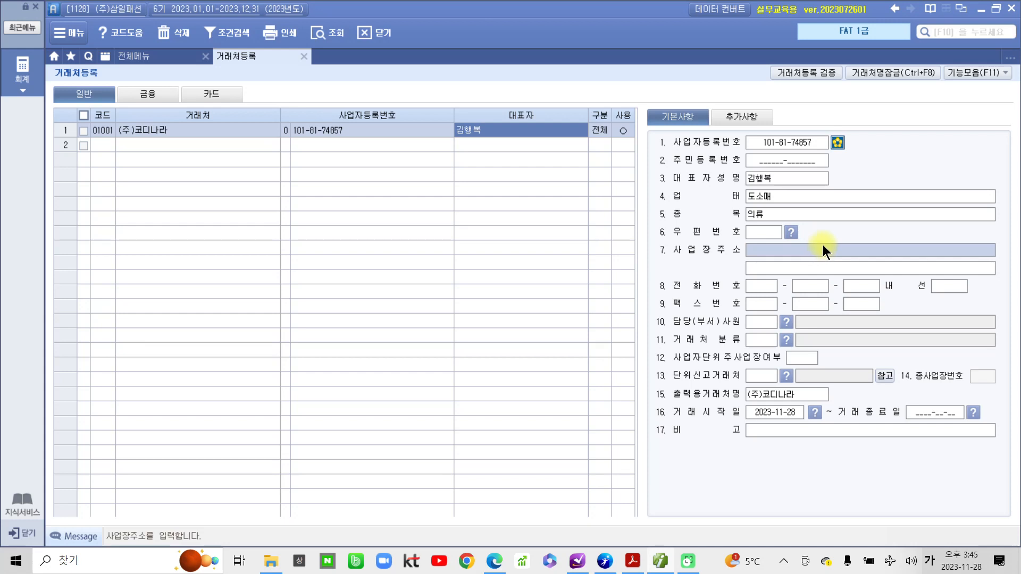
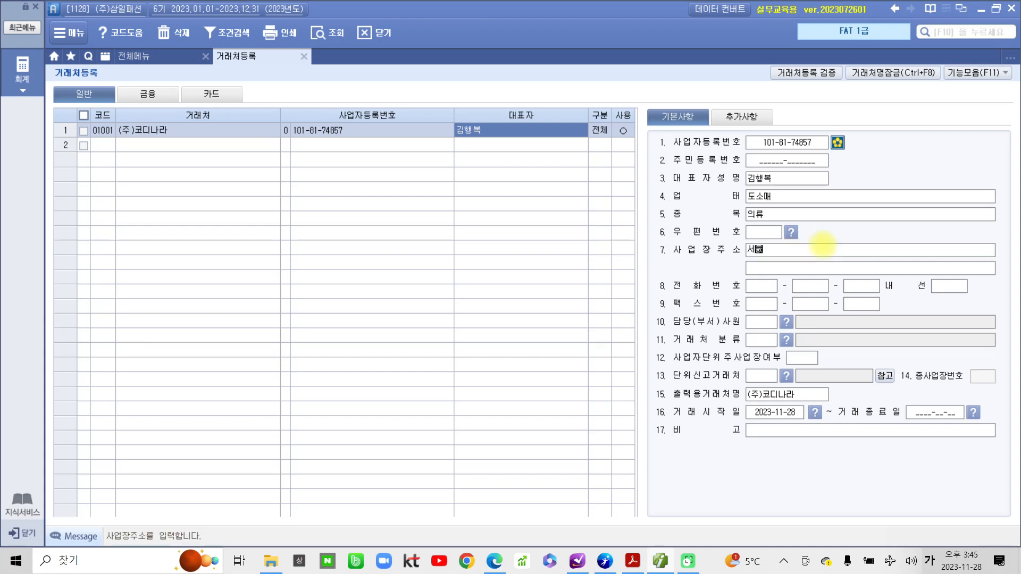
{"action": "key", "text": "Return"}
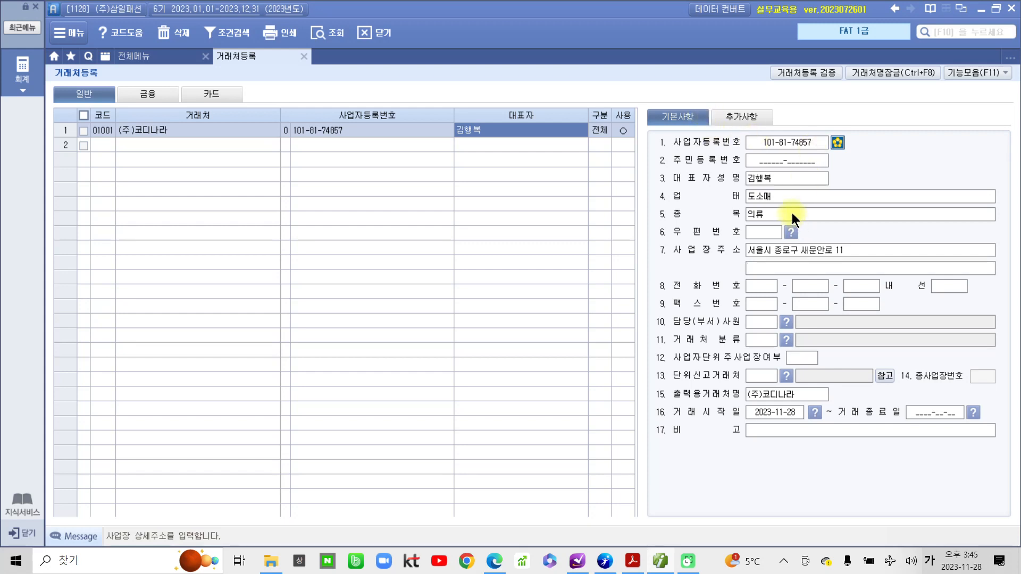
{"action": "left_click", "coordinate": [745, 112]}
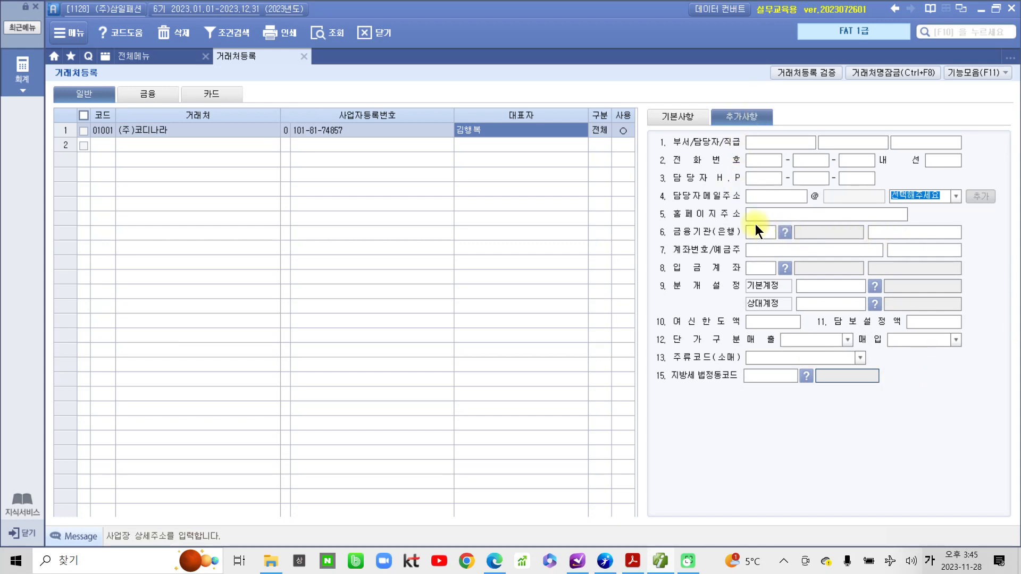
Enter the contact e-mail ID with domain bill36524.com, then move to row 2's empty 코드 cell.
{"action": "left_click", "coordinate": [774, 201]}
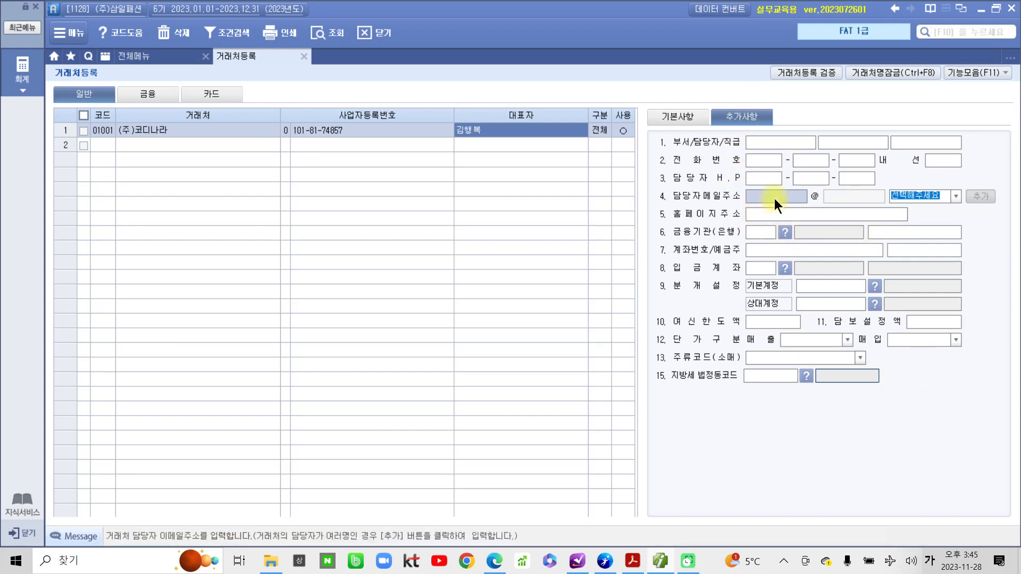
{"action": "type", "text": "채ㅆ"}
{"action": "key", "text": "BackSpace"}
{"action": "key", "text": "BackSpace"}
{"action": "key", "text": "Hangul"}
{"action": "left_click", "coordinate": [957, 197]}
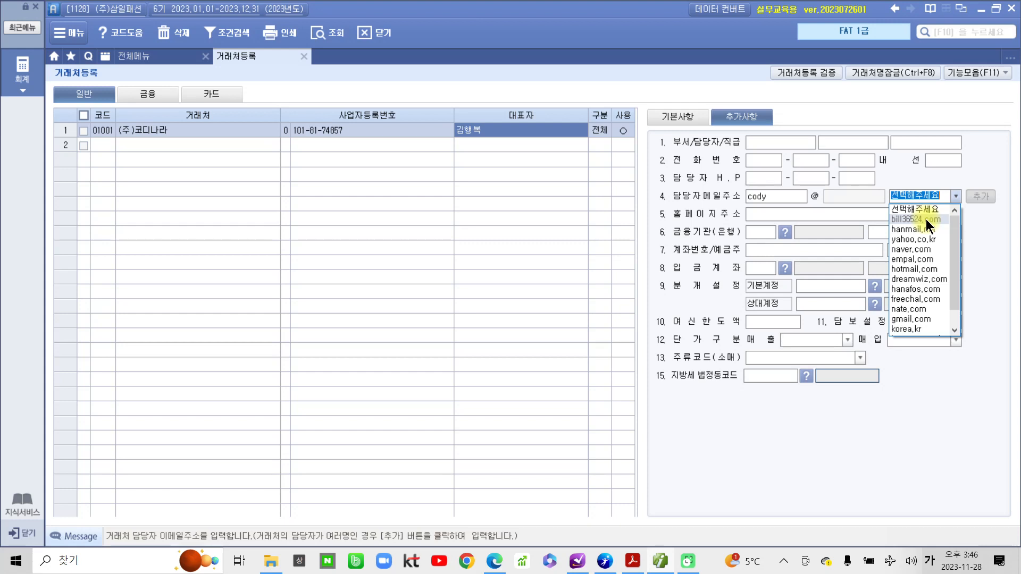
{"action": "left_click", "coordinate": [927, 219]}
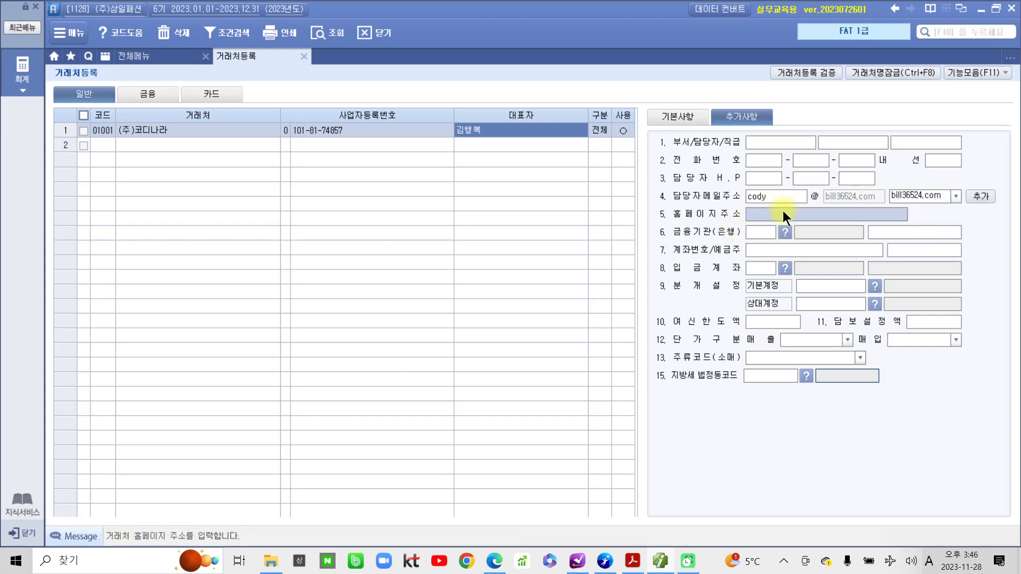
{"action": "left_click", "coordinate": [106, 143]}
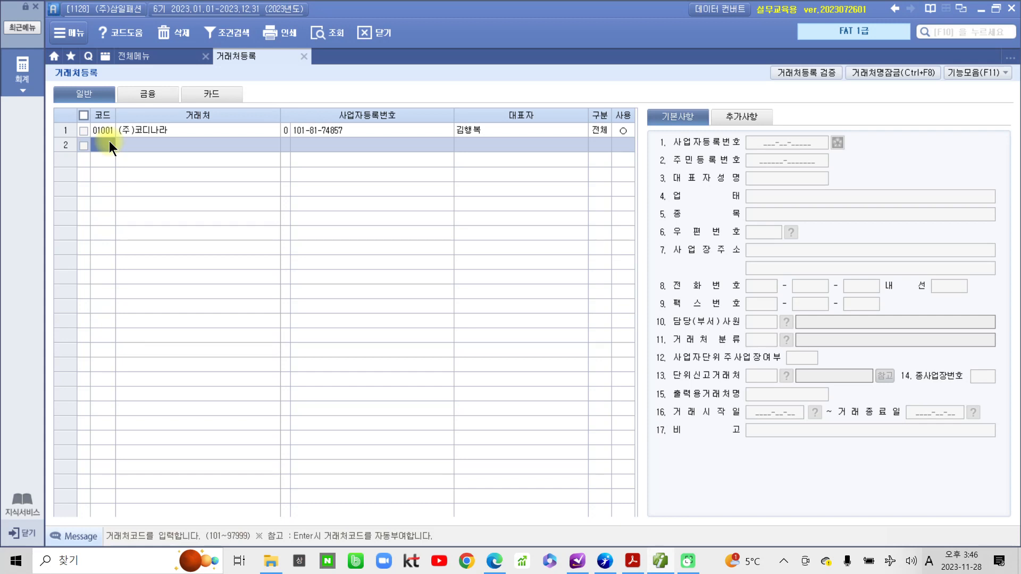
{"action": "left_click", "coordinate": [109, 142]}
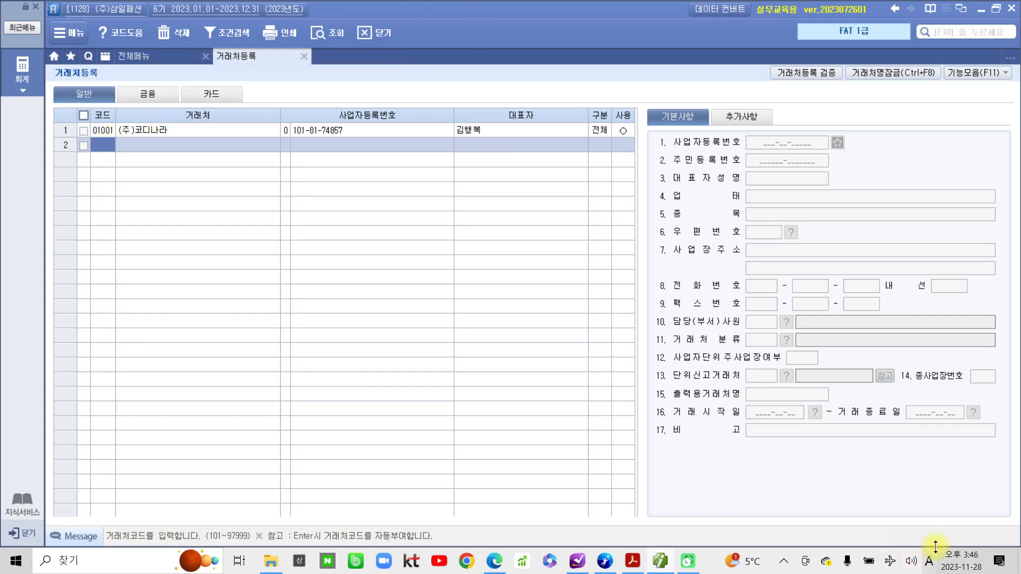